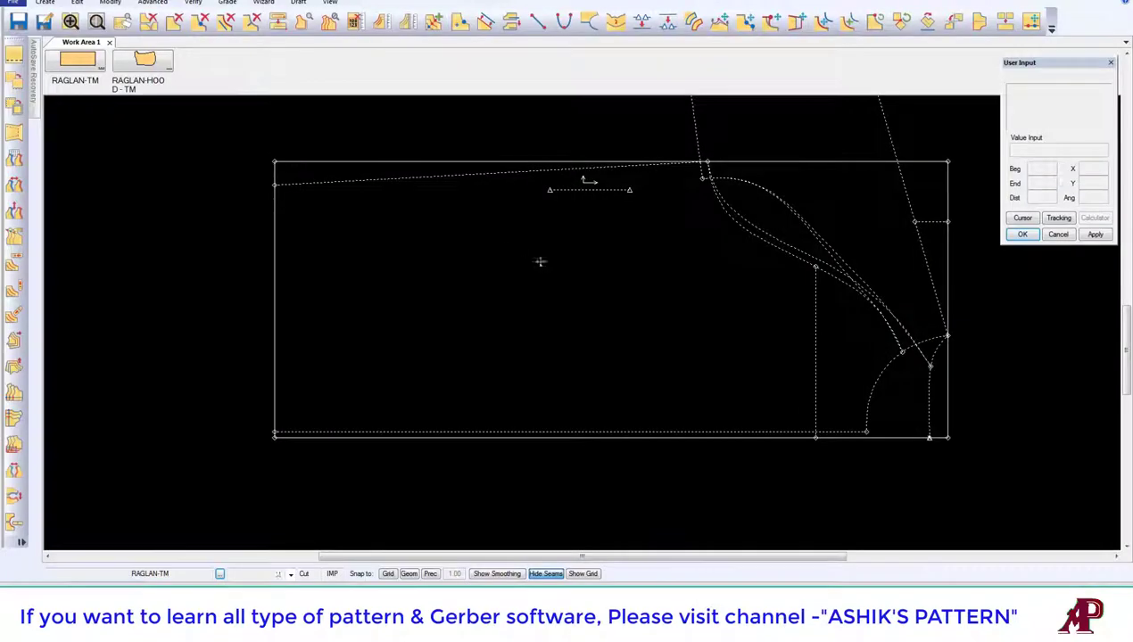
- Zoom in on the RAGLAN-TM piece with a zoom window
scroll(526, 249, "right", 2)
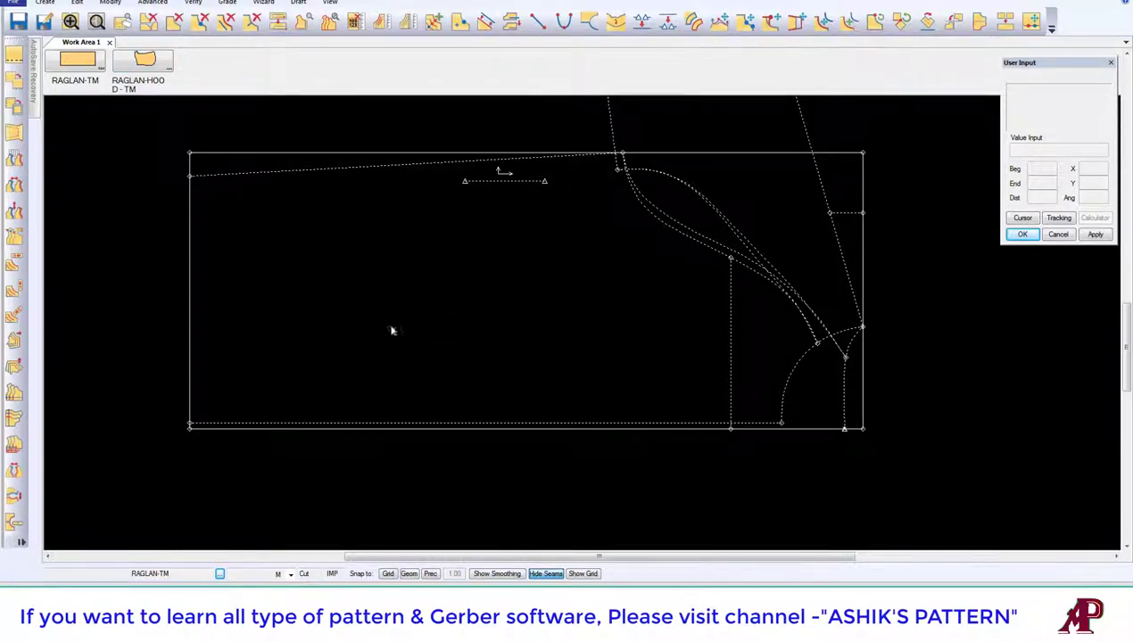
scroll(463, 273, "down", 1)
left_click(71, 23)
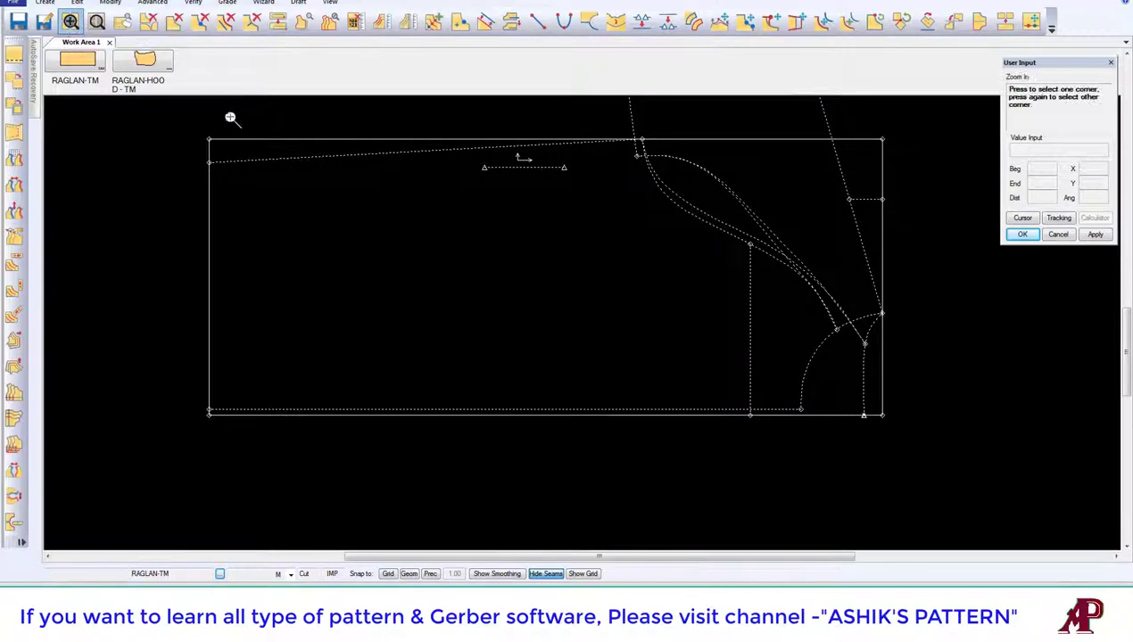
left_click(166, 124)
left_click(849, 404)
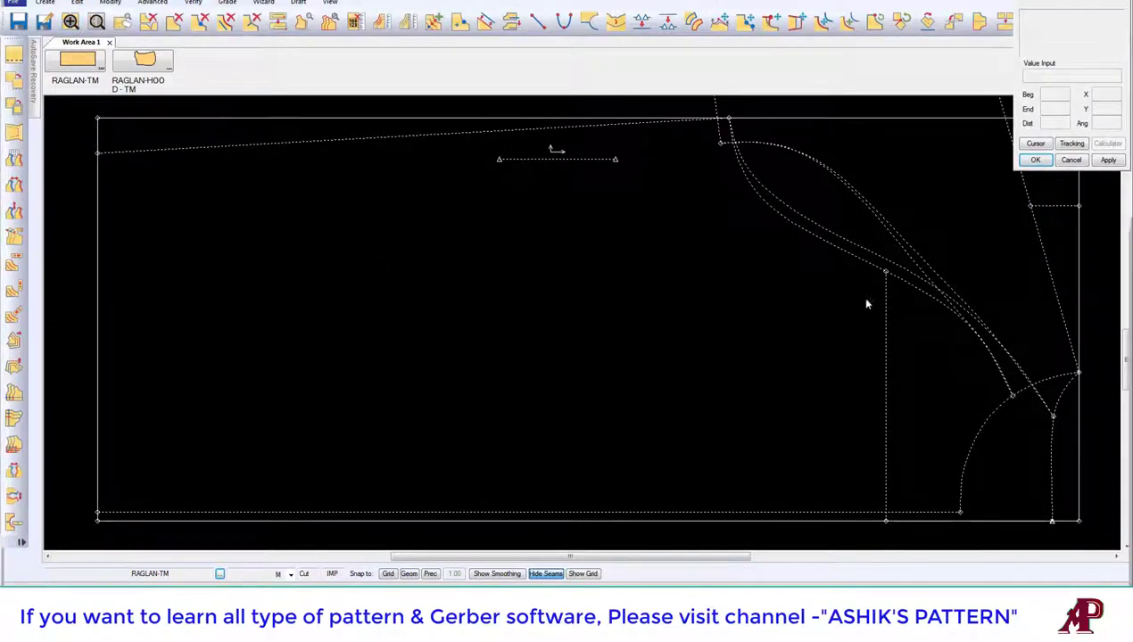
- Re-zoom and pan so the whole RAGLAN-TM piece fits, centred in the view
scroll(843, 300, "down", 1)
scroll(814, 303, "down", 1)
scroll(401, 179, "right", 1)
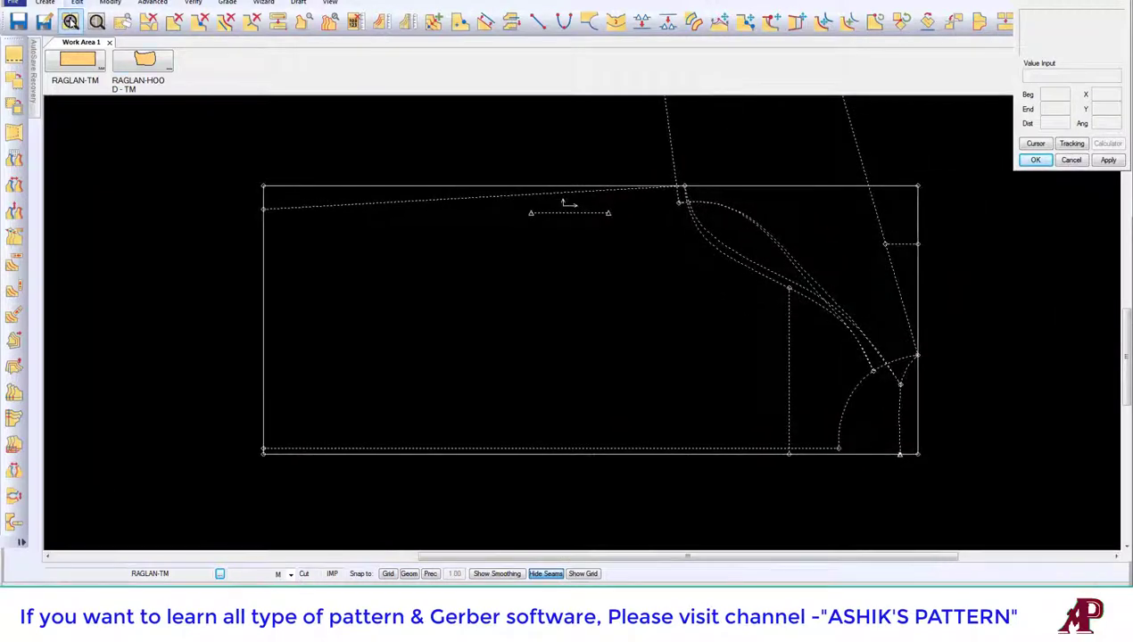
left_click(178, 139)
left_click(1061, 484)
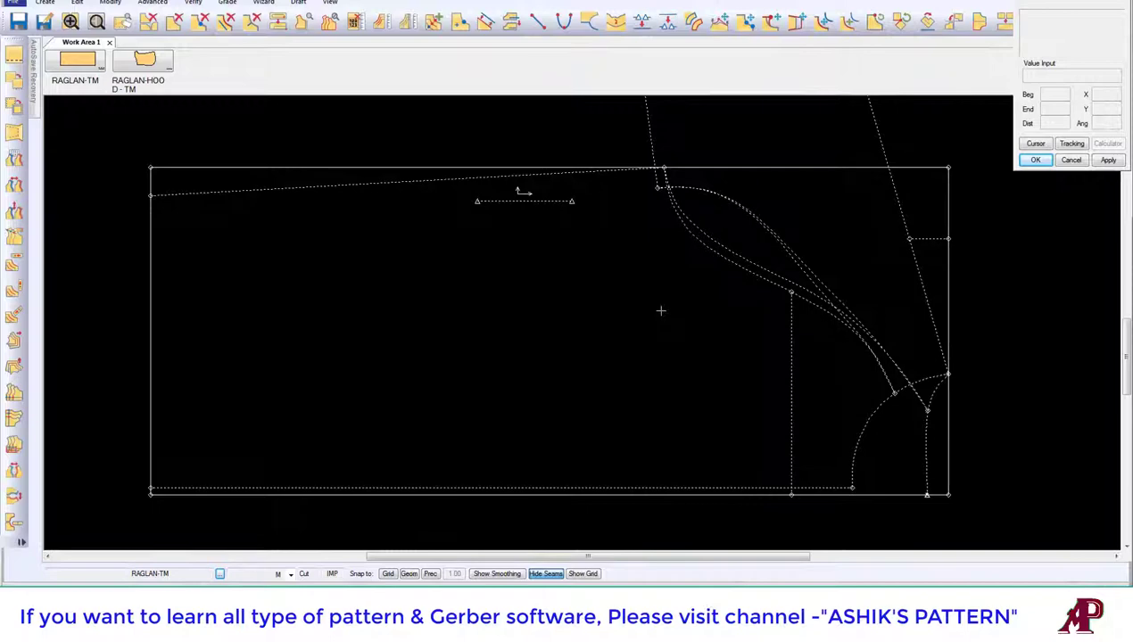
scroll(517, 312, "right", 1)
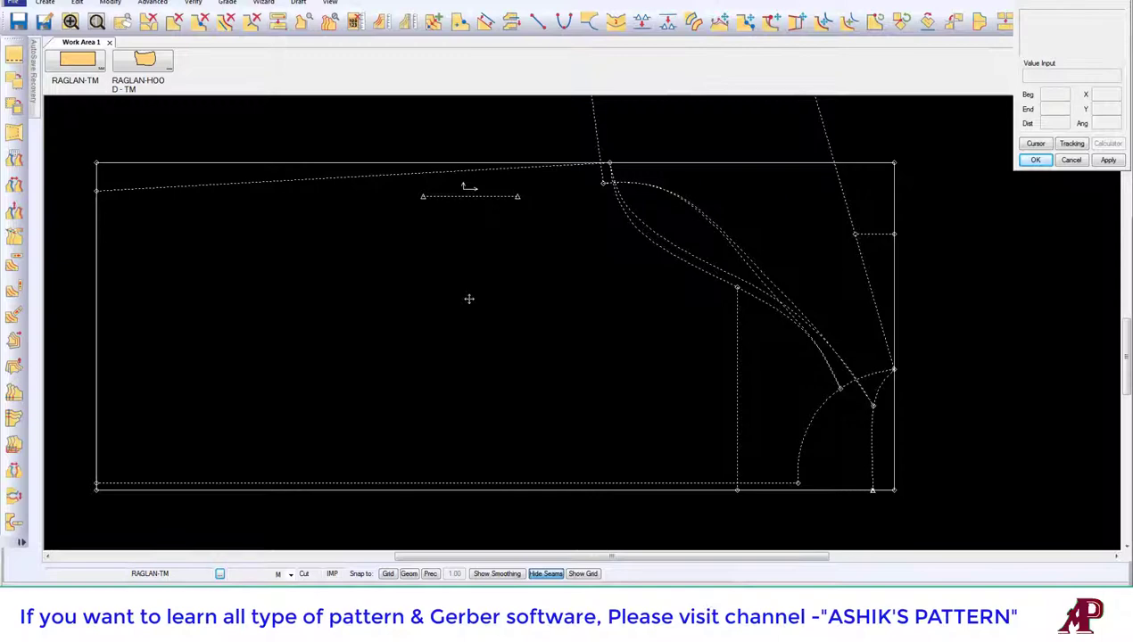
middle_click_drag(403, 277, 437, 253)
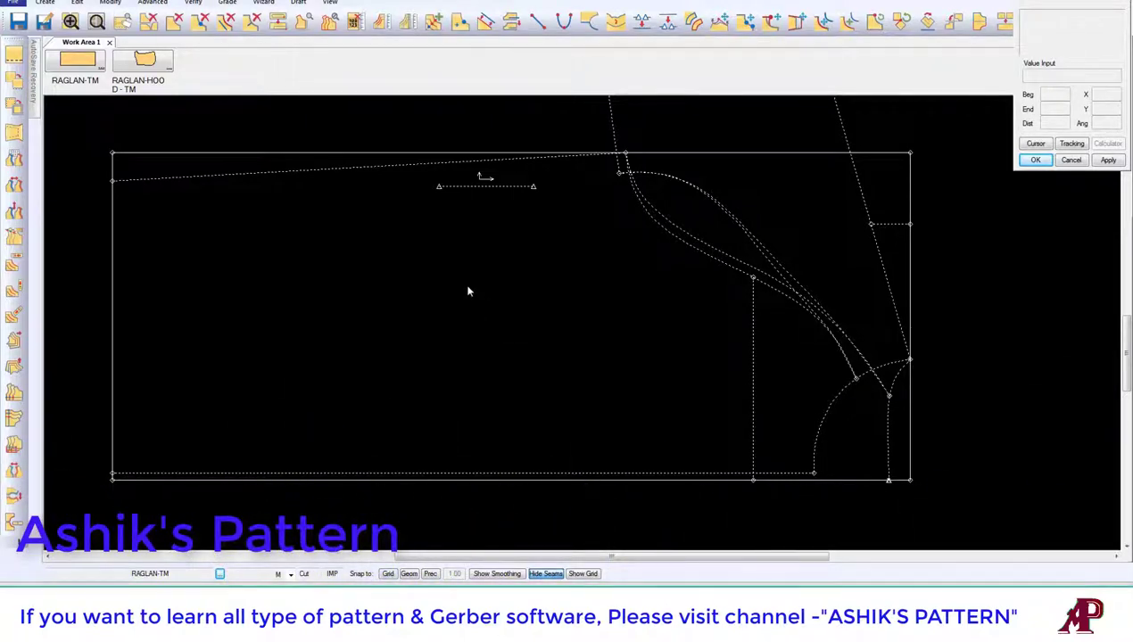
scroll(465, 287, "down", 1)
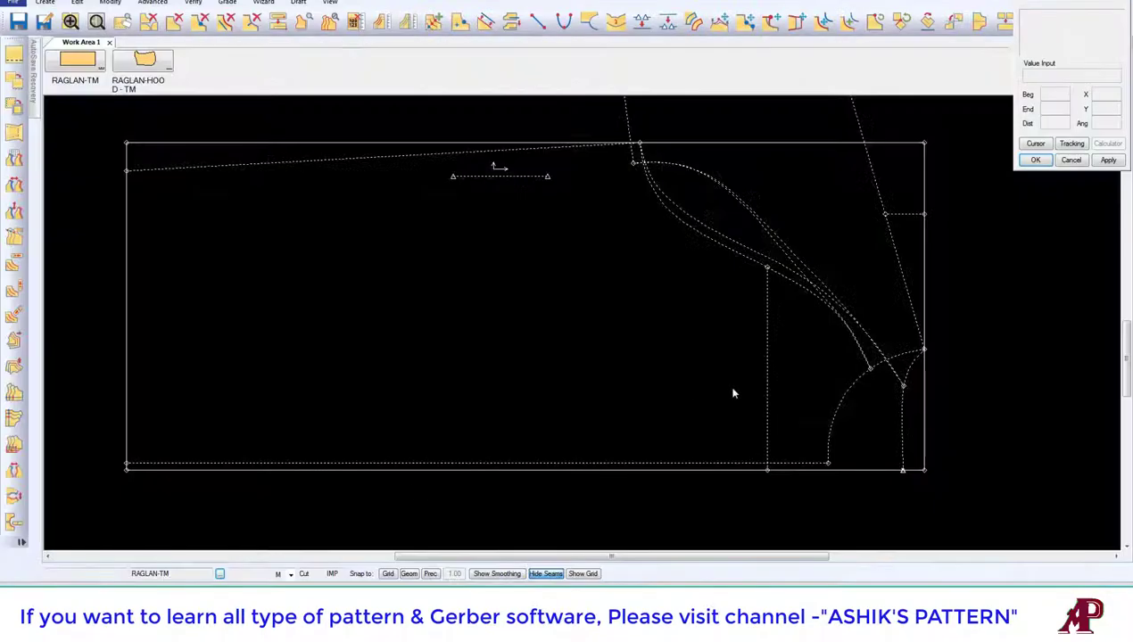
- Offset the top edge line evenly by -2.50 to add a parallel line below it
left_click(487, 20)
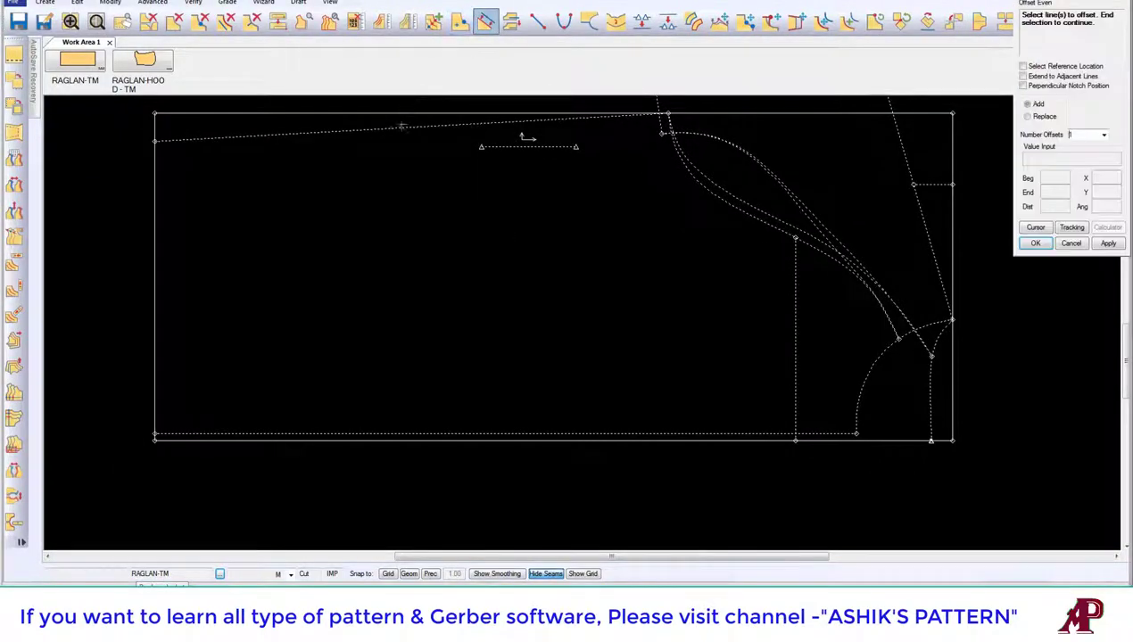
left_click(399, 132)
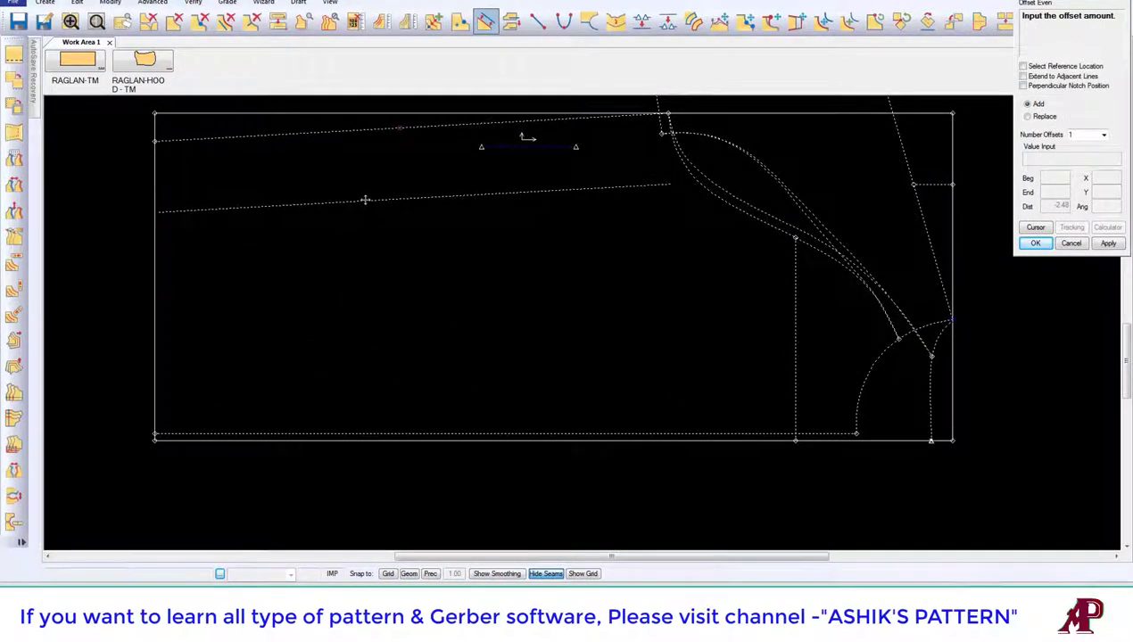
left_click(365, 200)
type("-2")
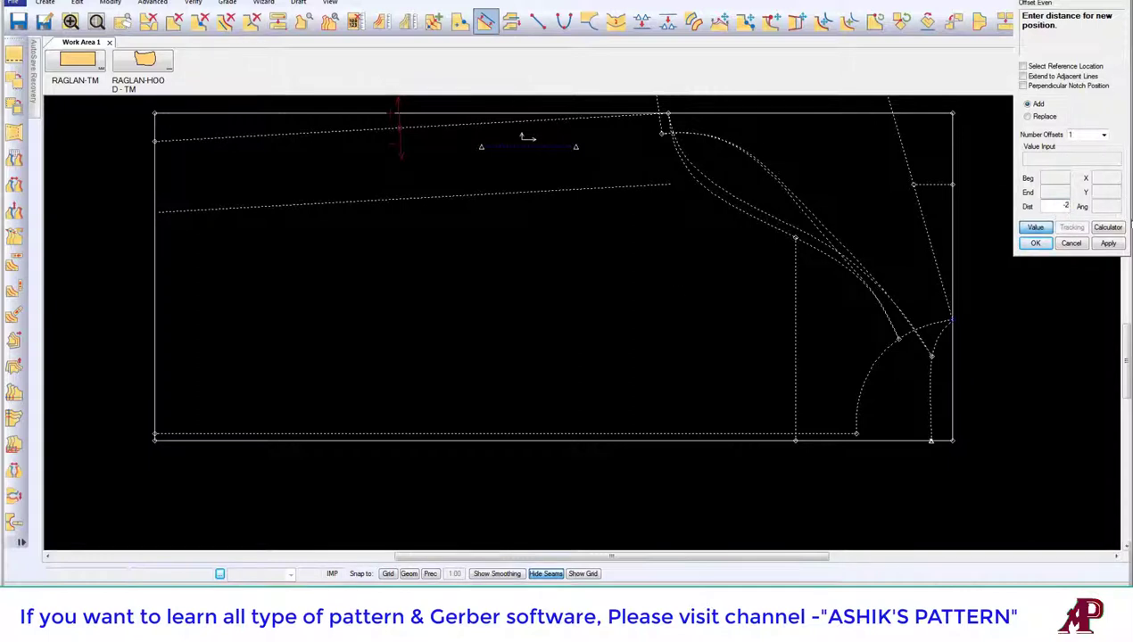
key("Return")
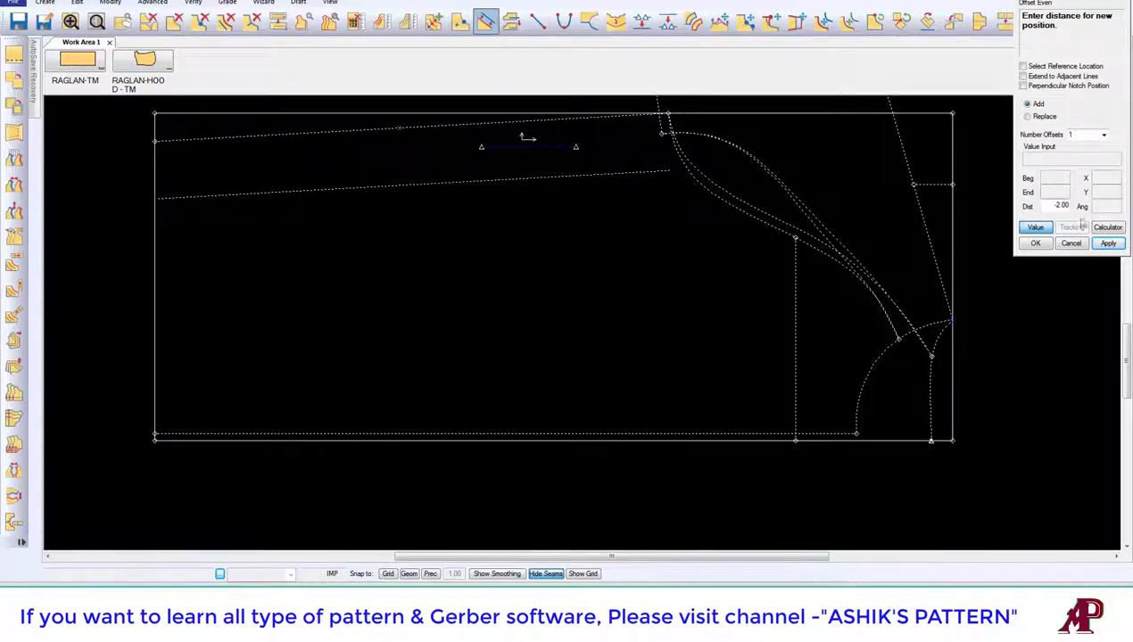
left_click_drag(1054, 207, 1075, 207)
type("-2.5")
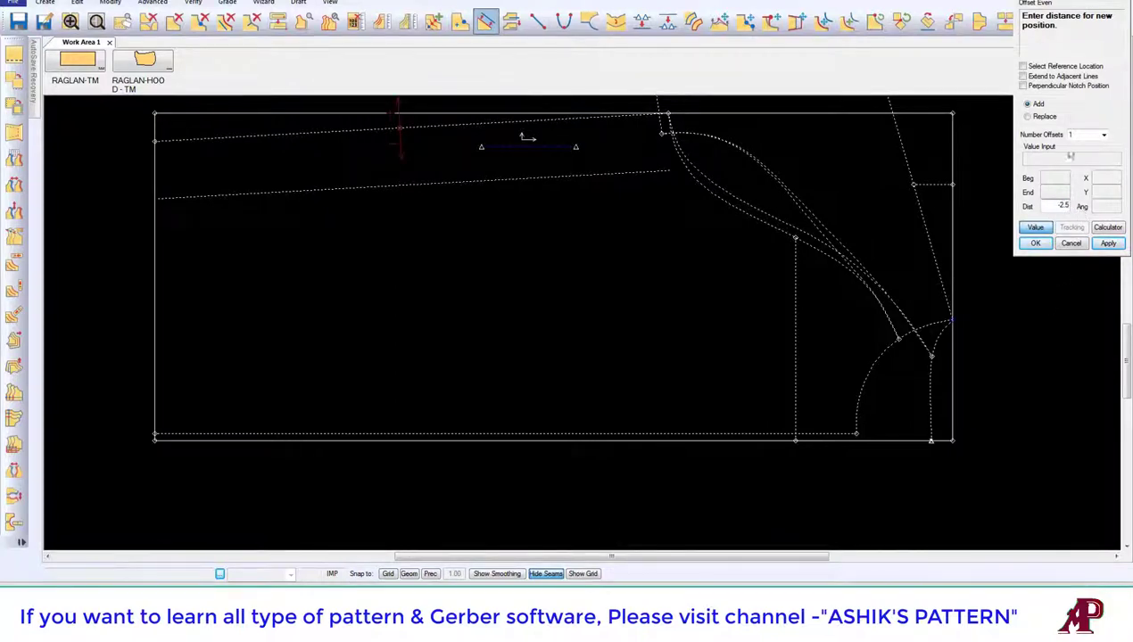
key("Return")
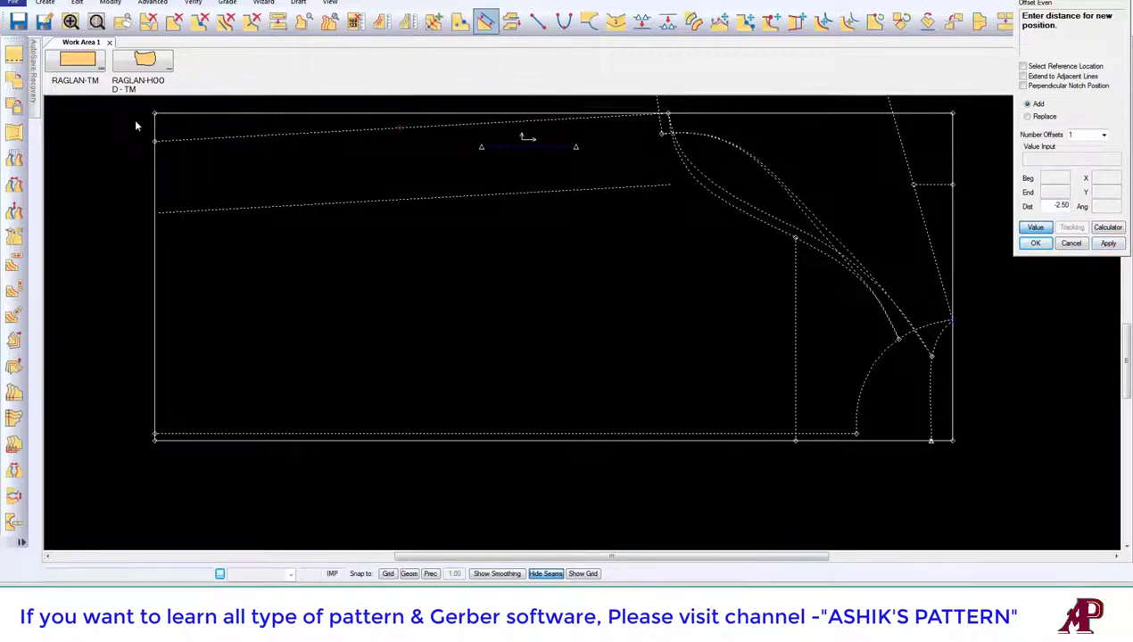
left_click(1035, 243)
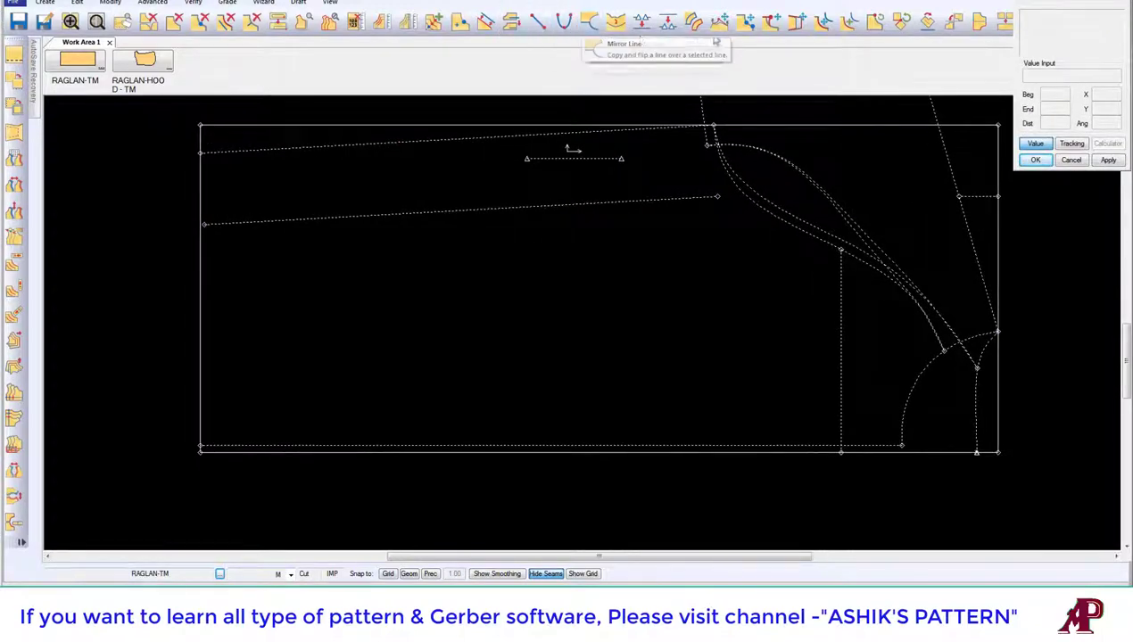
- Try intersecting the offset line with the piece edge, dismissing the no-intersection warnings
left_click(14, 393)
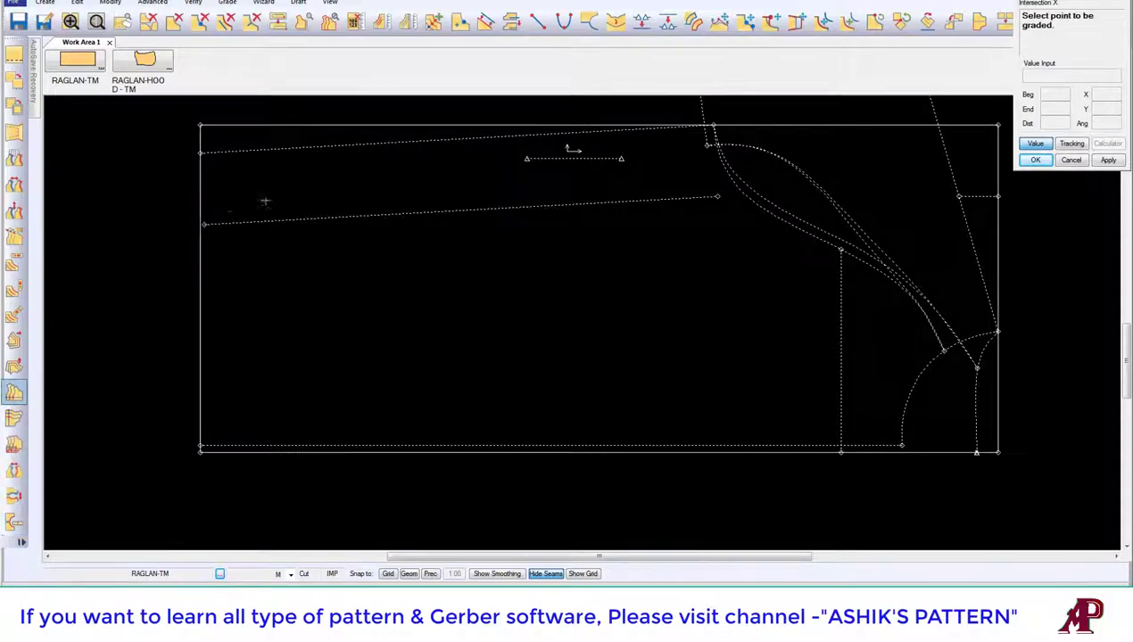
left_click(215, 222)
left_click(304, 192)
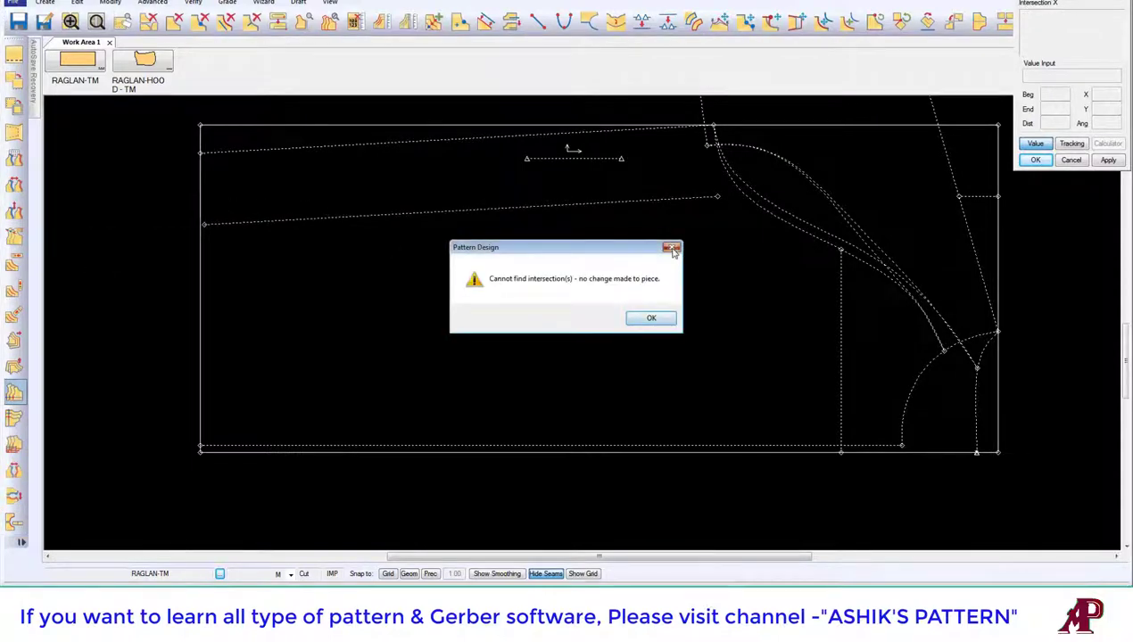
left_click(651, 318)
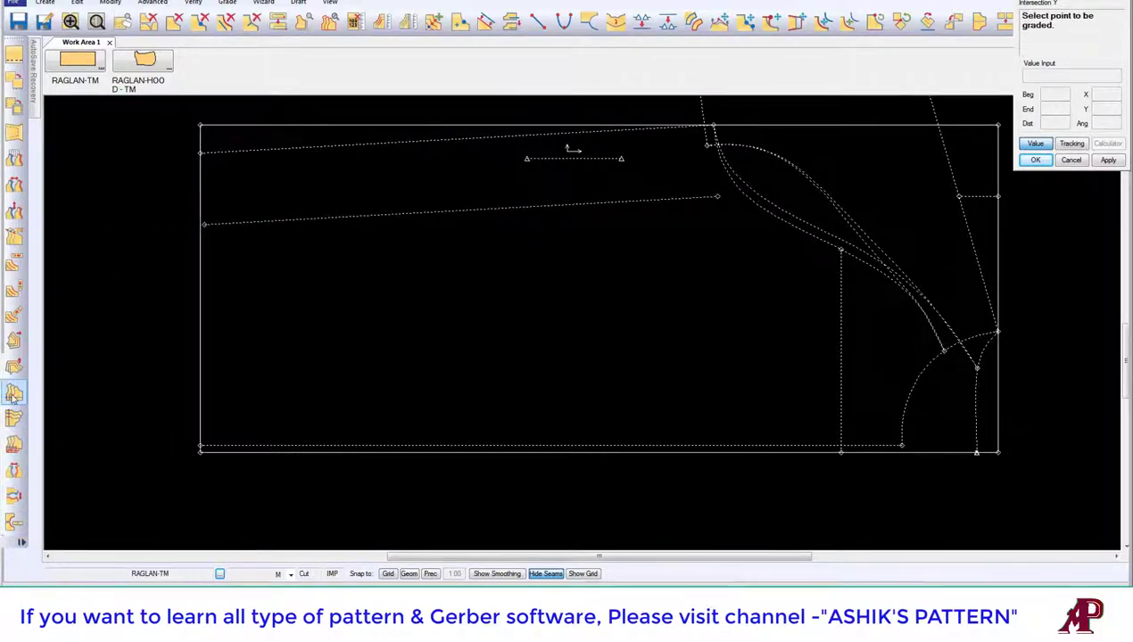
left_click(207, 223)
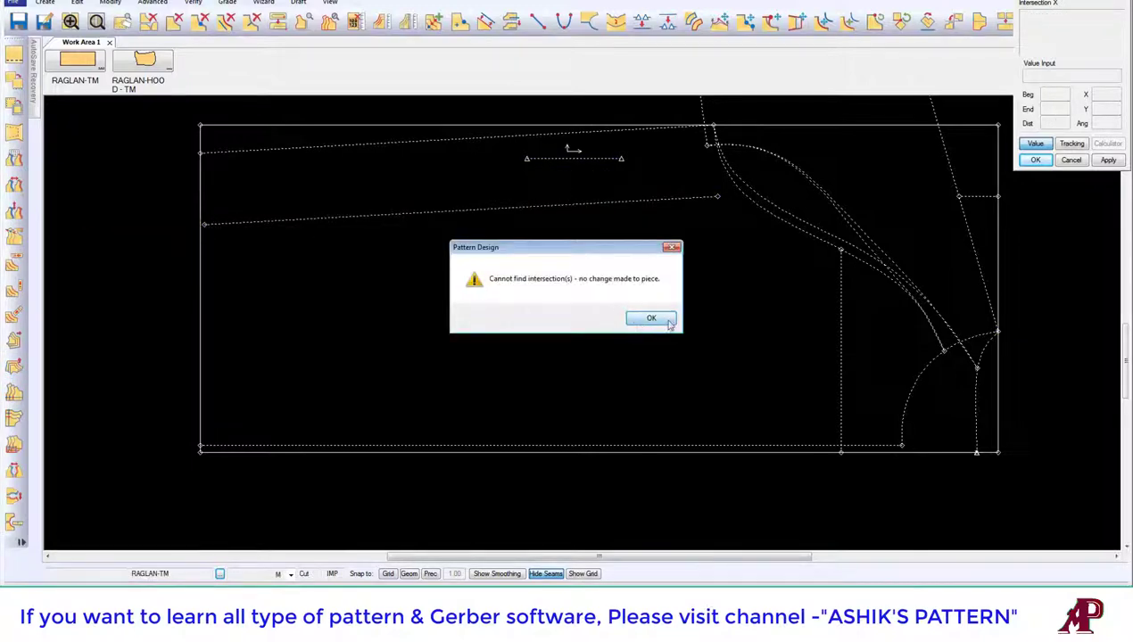
left_click(652, 317)
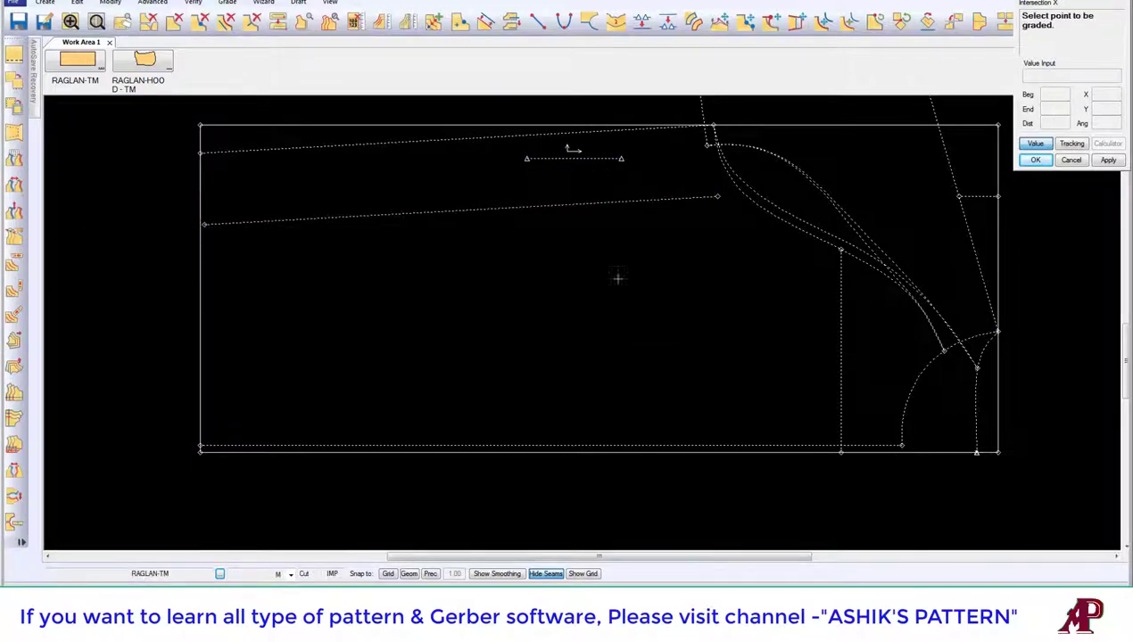
- Pull the offset line's left end past the edge and clip it at the left edge
left_click(214, 219)
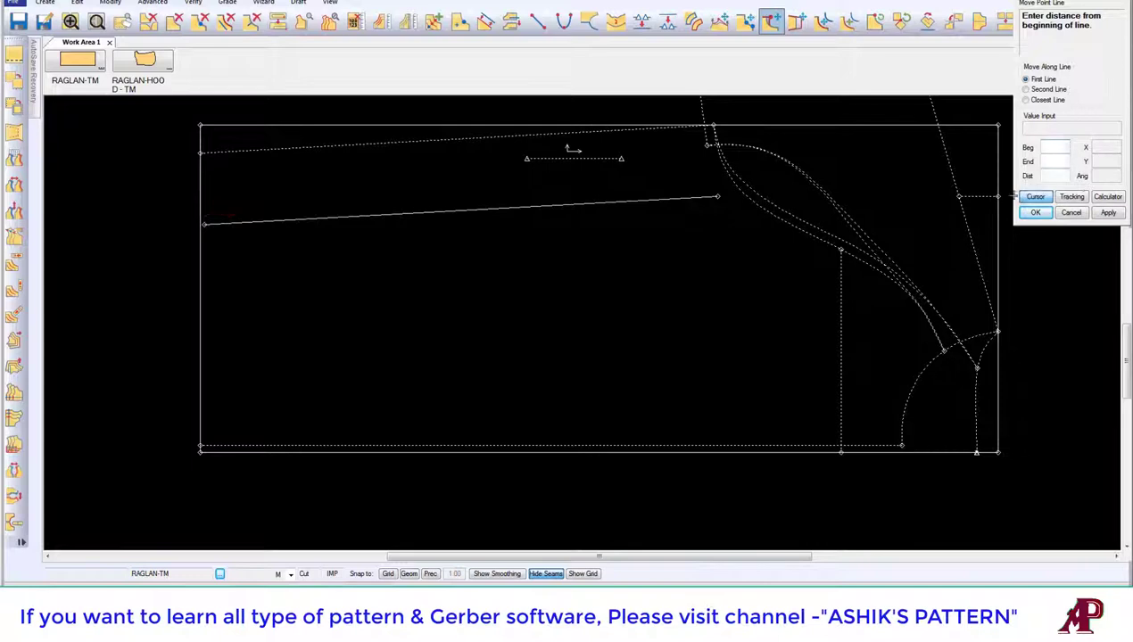
left_click(1034, 196)
left_click(145, 223)
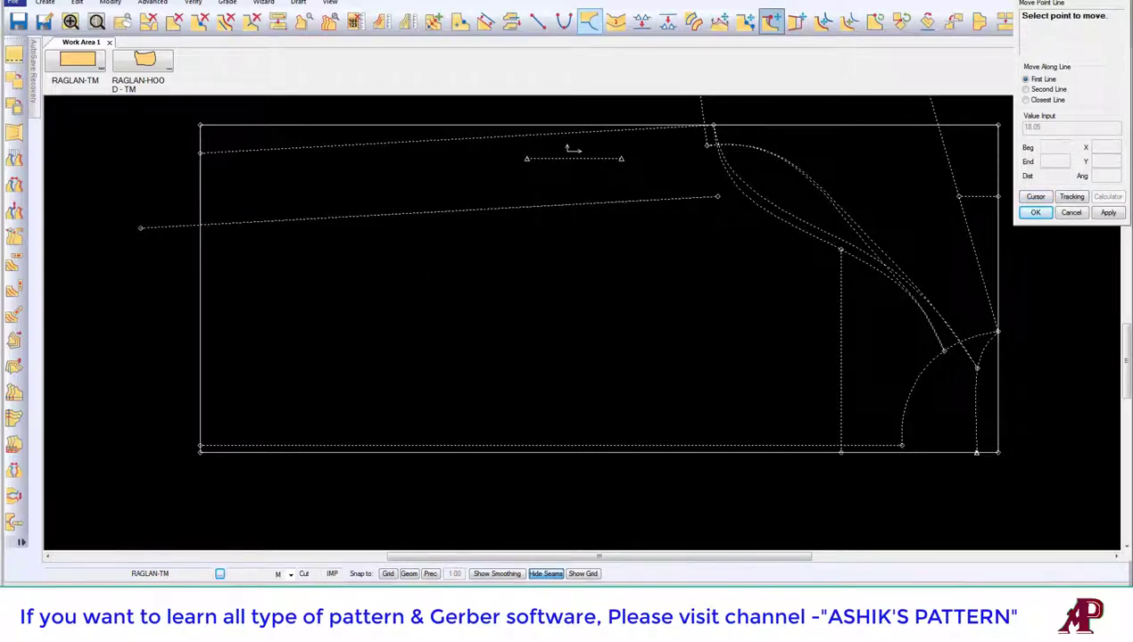
left_click(504, 22)
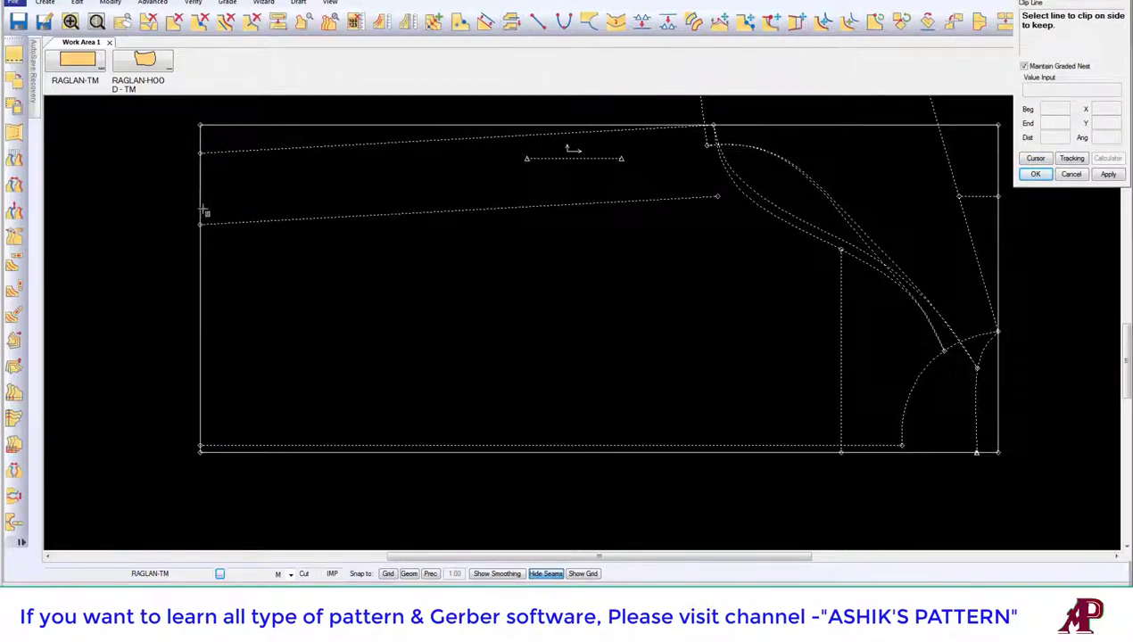
right_click(228, 190)
left_click(227, 190)
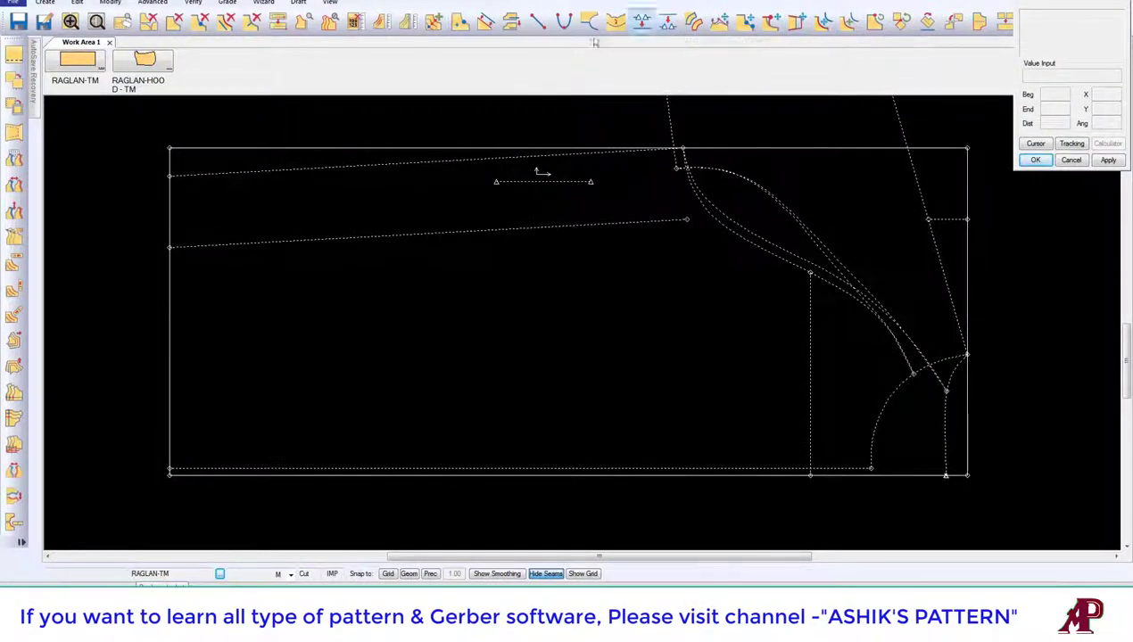
- Draw a two-point curve from the offset line up into the raglan seam
left_click(564, 20)
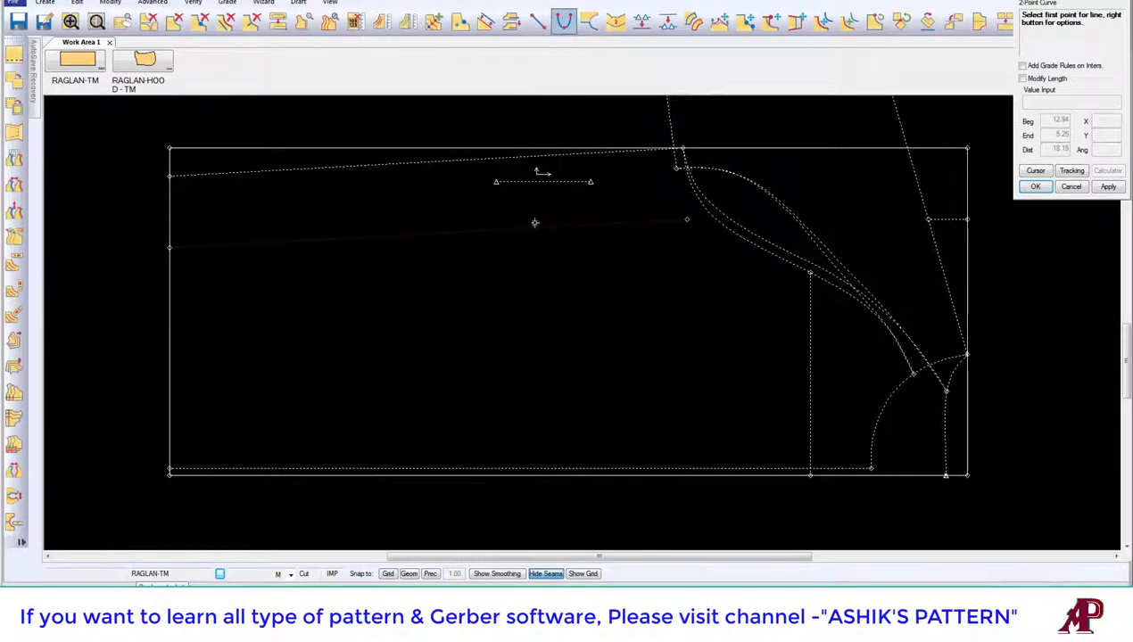
left_click(507, 228)
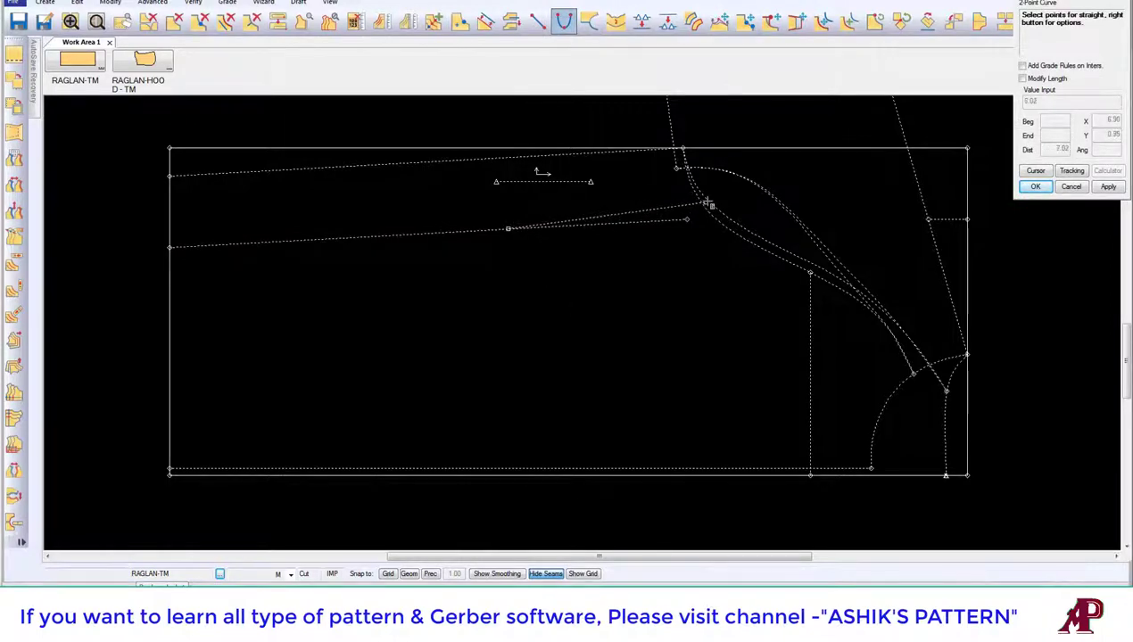
left_click(686, 219)
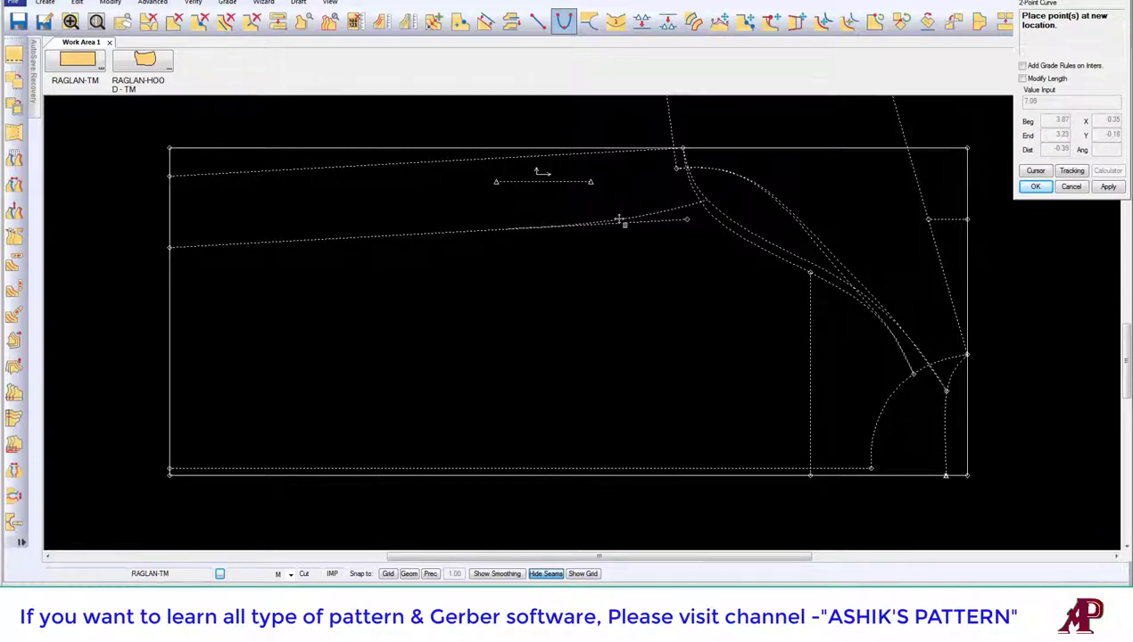
right_click(572, 166)
left_click(571, 167)
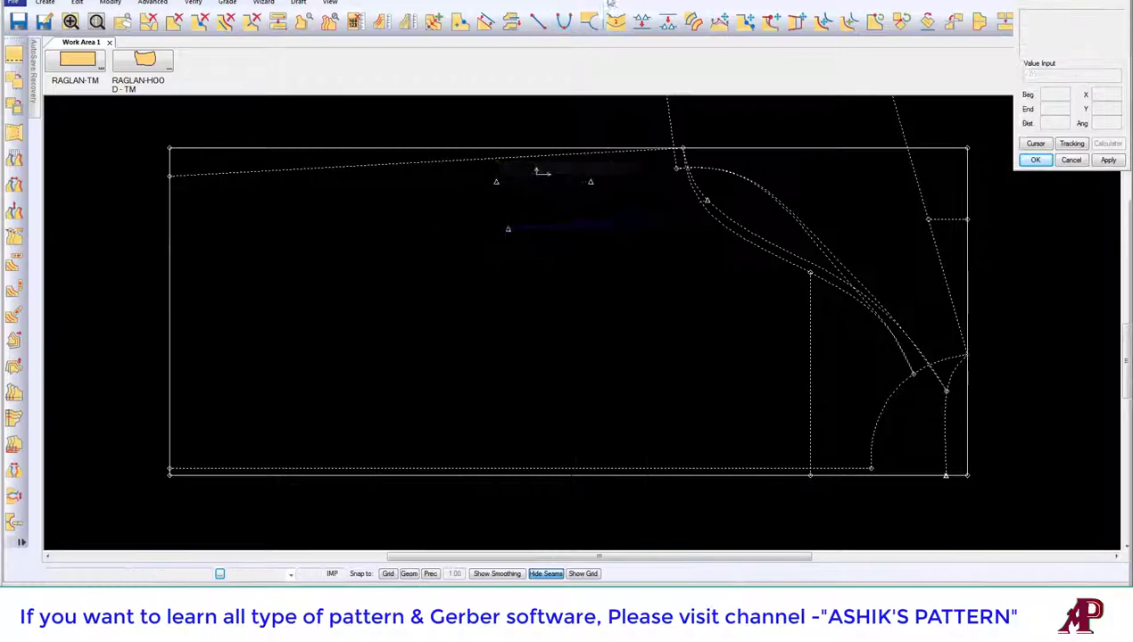
- Add a grade point on the offset line and pan the piece slightly left
left_click(432, 20)
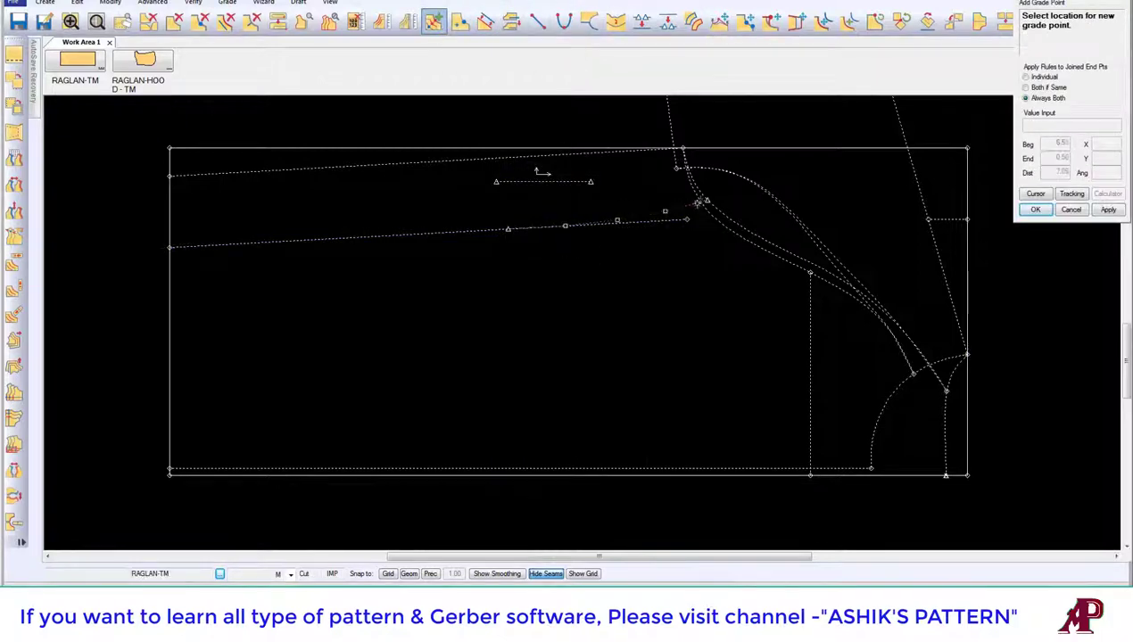
right_click(507, 230)
left_click(517, 203)
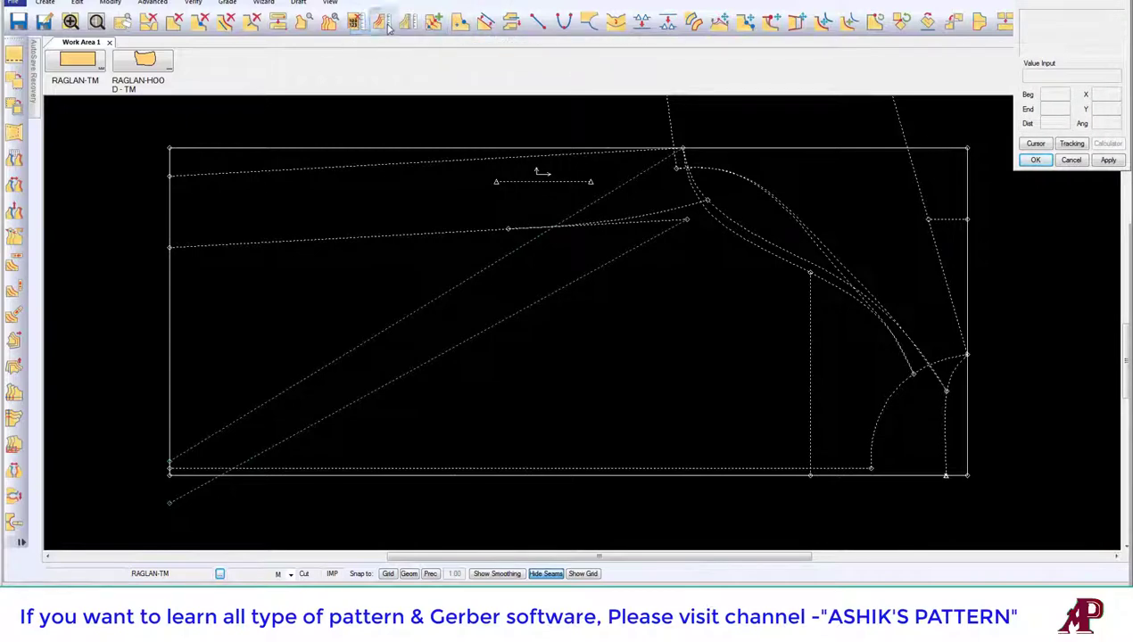
middle_click_drag(678, 228, 622, 225)
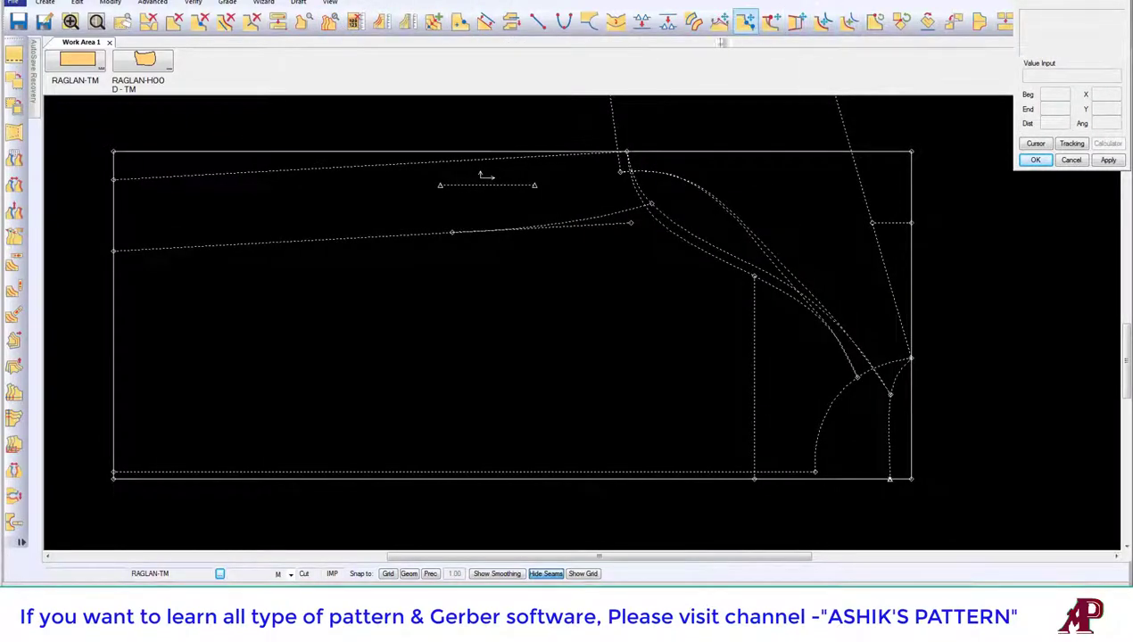
- Clip the slanted line where it meets the armhole curve
left_click(511, 19)
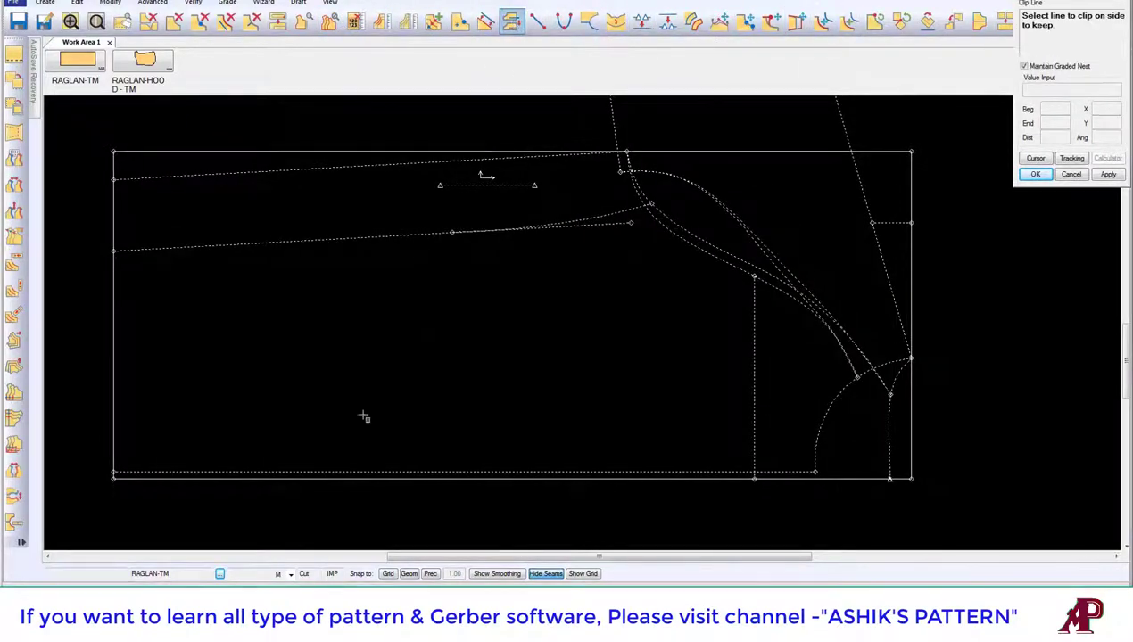
left_click(417, 233)
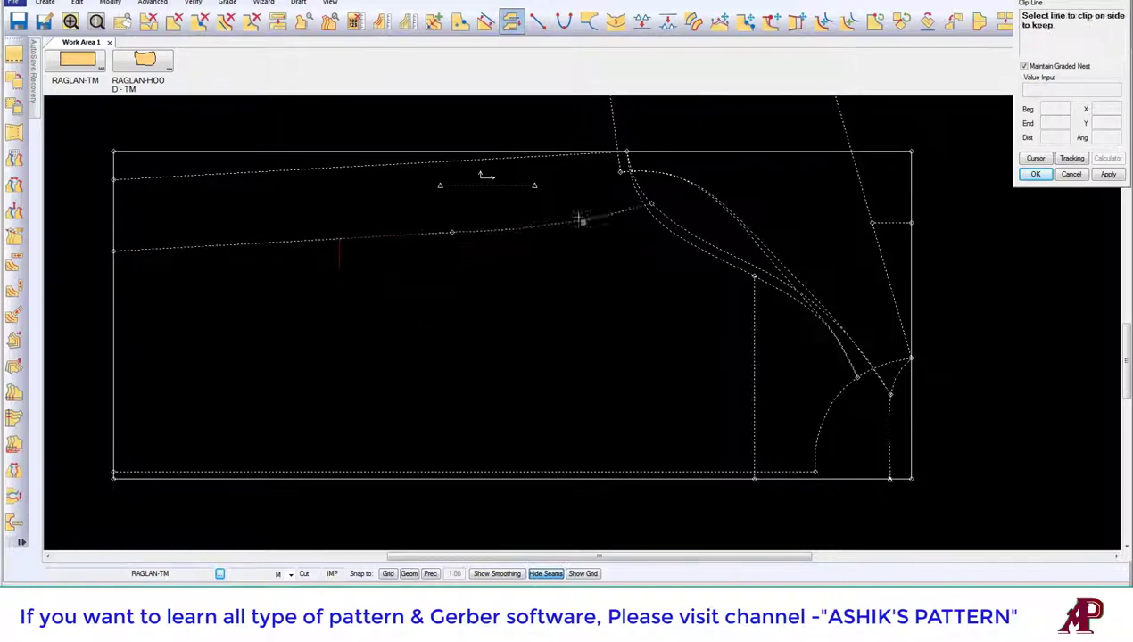
right_click(579, 214)
left_click(579, 213)
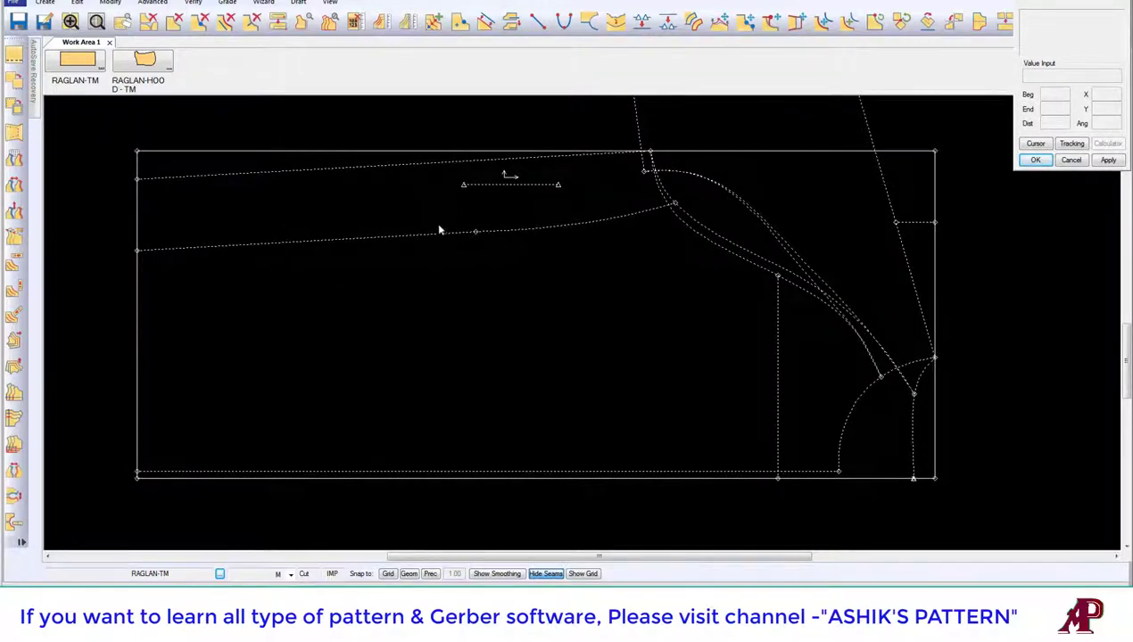
- Smooth the curved slanted line L27 over the chosen range
left_click(615, 20)
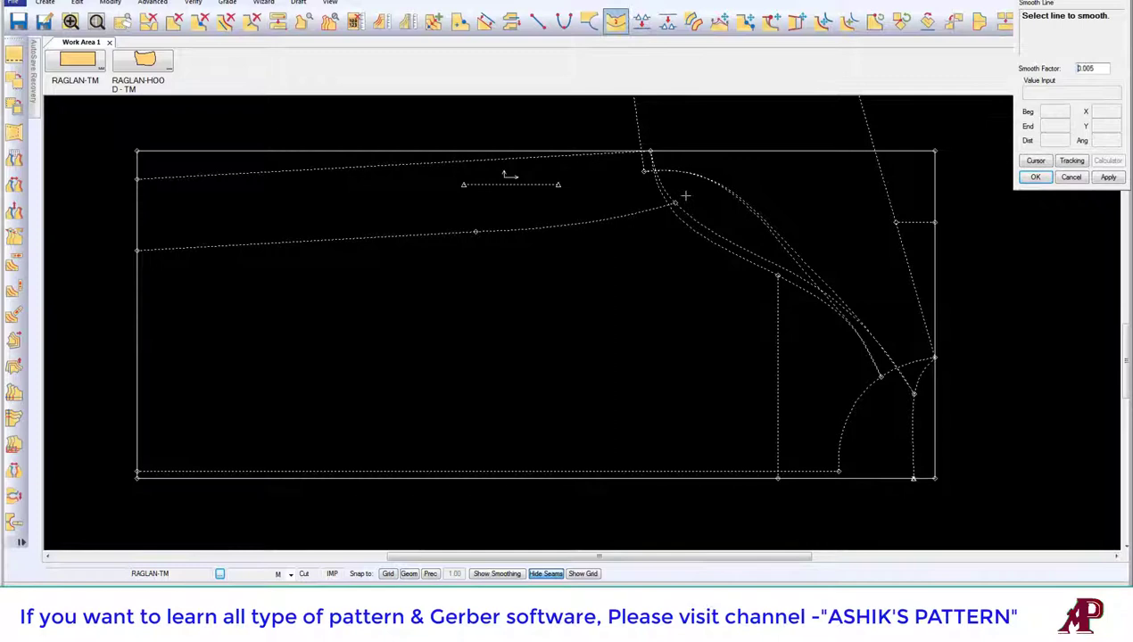
left_click(528, 226)
left_click_drag(676, 192, 655, 201)
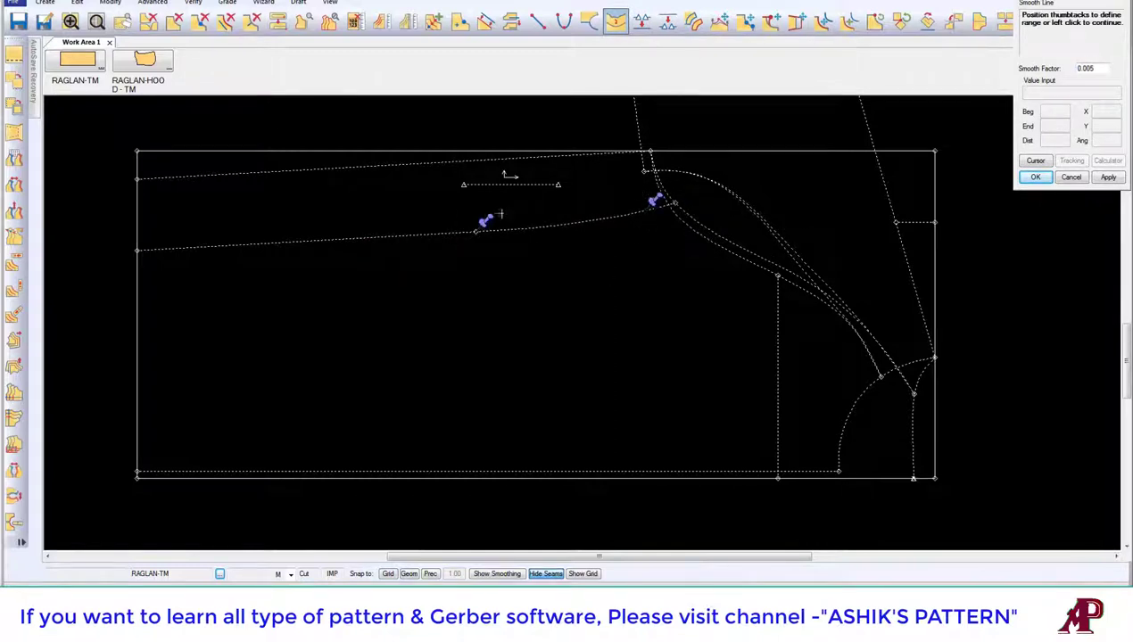
right_click(566, 253)
left_click(569, 257)
right_click(590, 265)
left_click(554, 243)
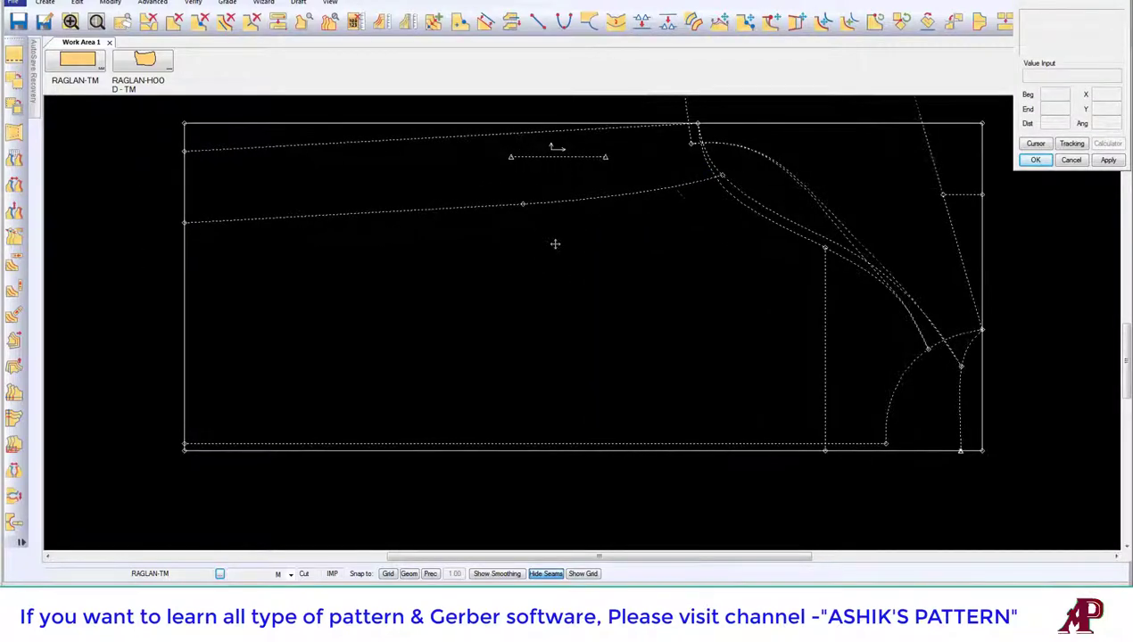
- Zoom into the curve junction to check it, then reframe the whole piece
scroll(685, 210, "up", 1)
scroll(718, 215, "up", 1)
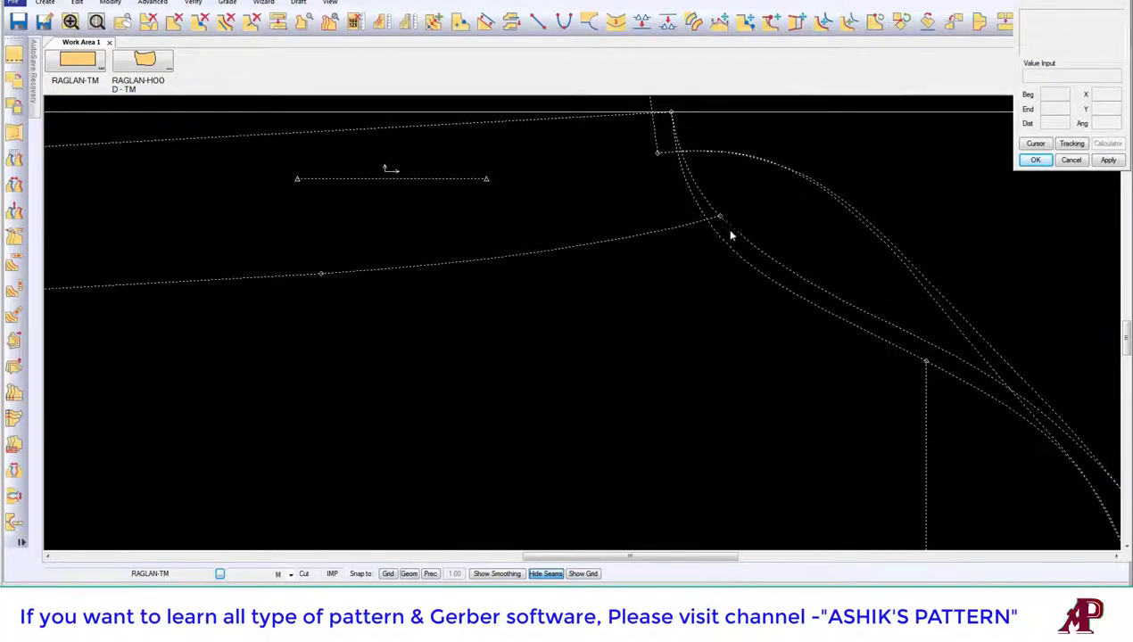
middle_click_drag(821, 285, 827, 289)
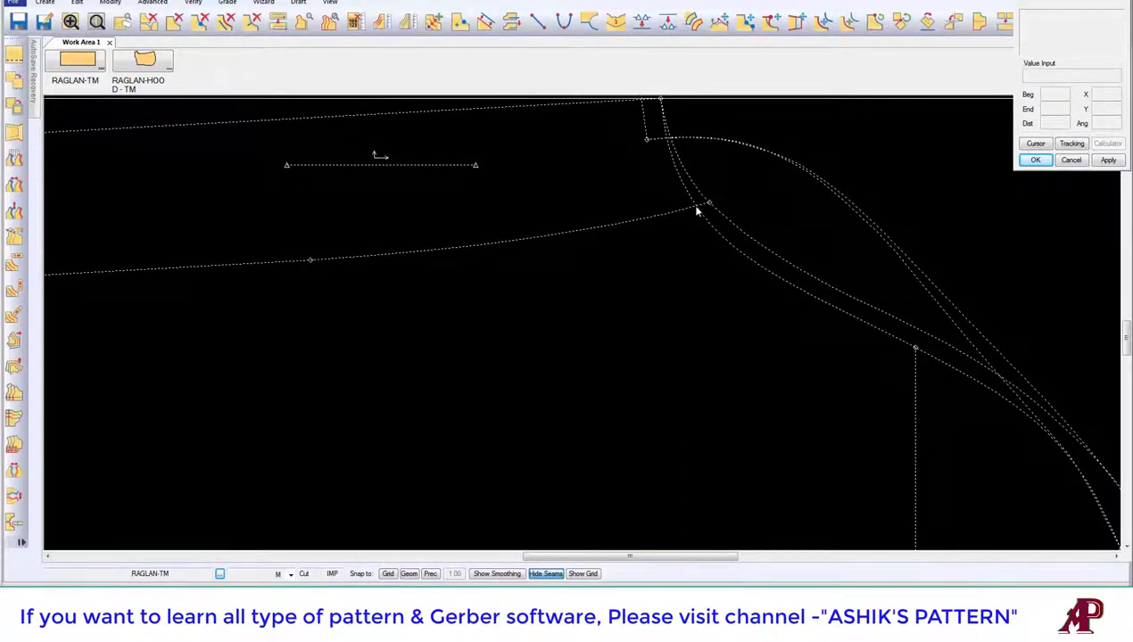
scroll(763, 259, "down", 1)
scroll(760, 257, "down", 1)
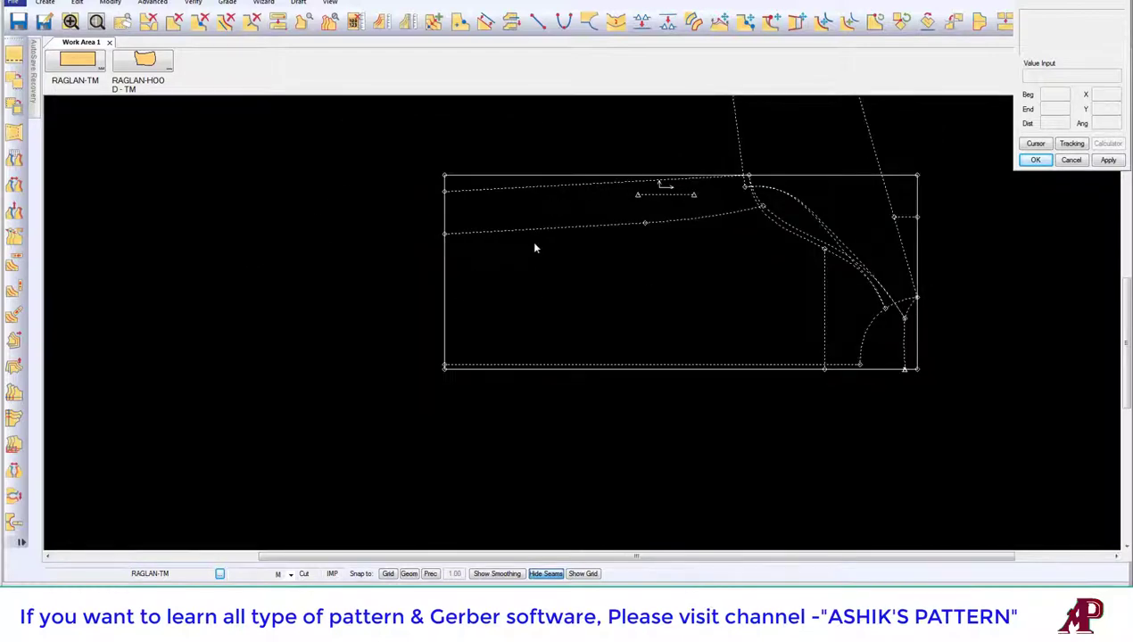
middle_click_drag(551, 400, 379, 308)
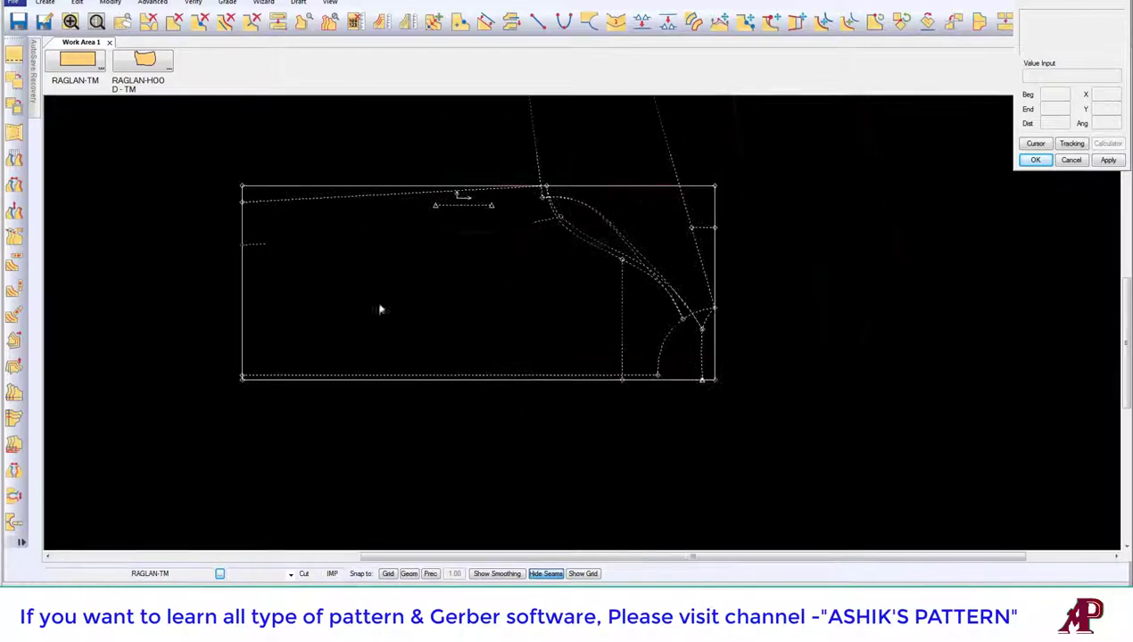
scroll(379, 308, "up", 1)
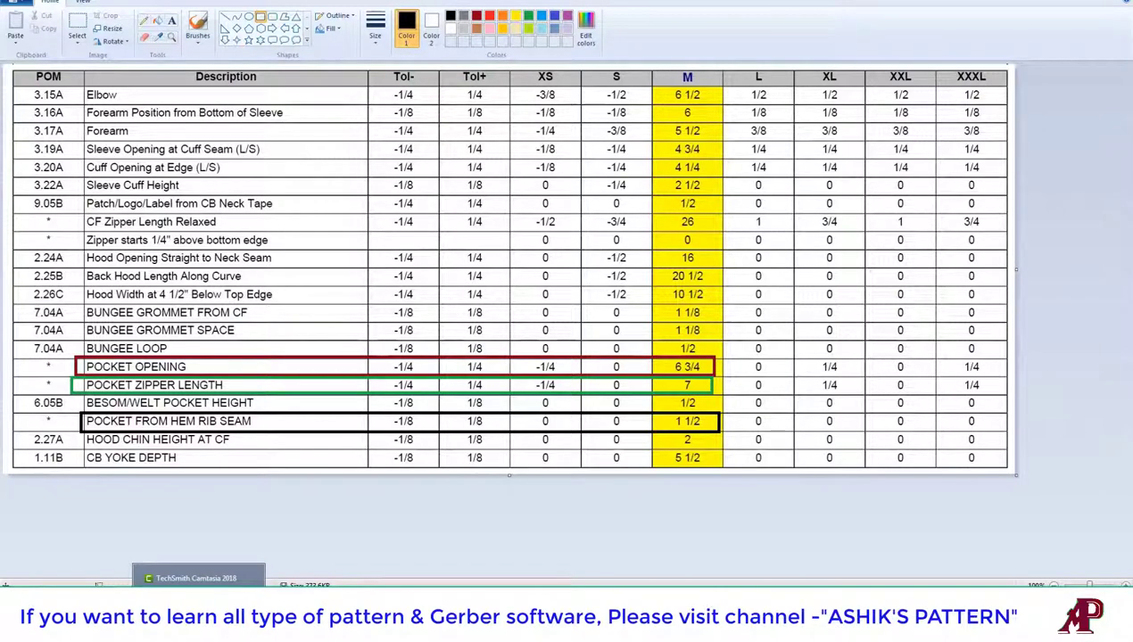
- After reviewing the pocket rows, switch to the front and back hoodie sketches
left_click(267, 584)
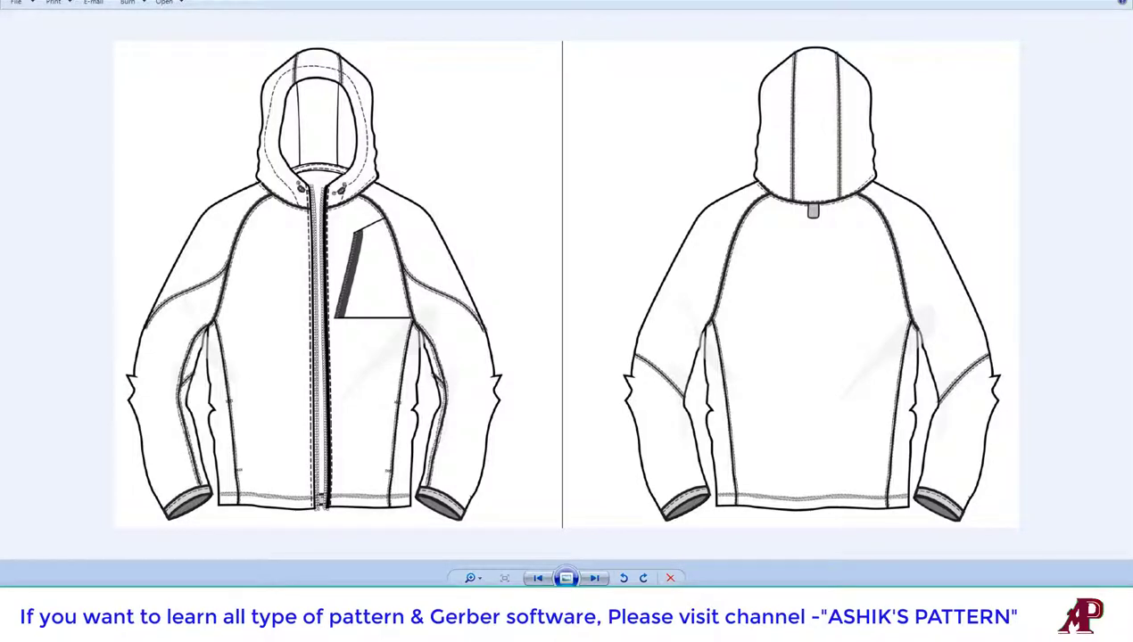
- Switch back to the measurement spec sheet in Paint
left_click(267, 560)
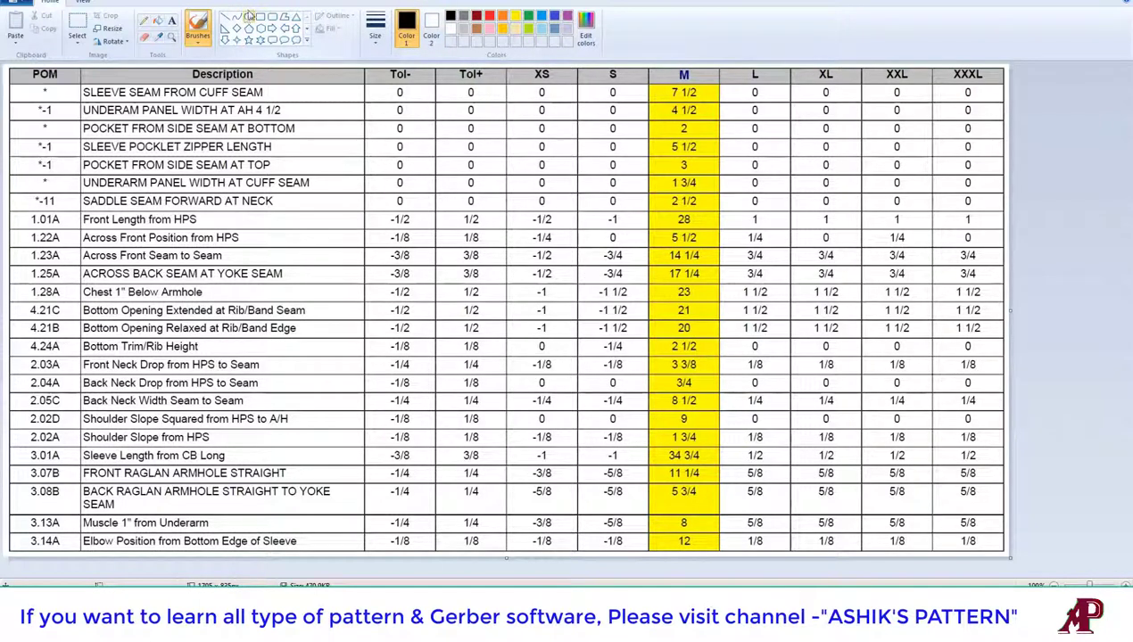
- Box the 4.24A Bottom Trim/Rib Height row in black, then switch to the hoodie sketch
left_click(259, 16)
left_click_drag(69, 338, 714, 358)
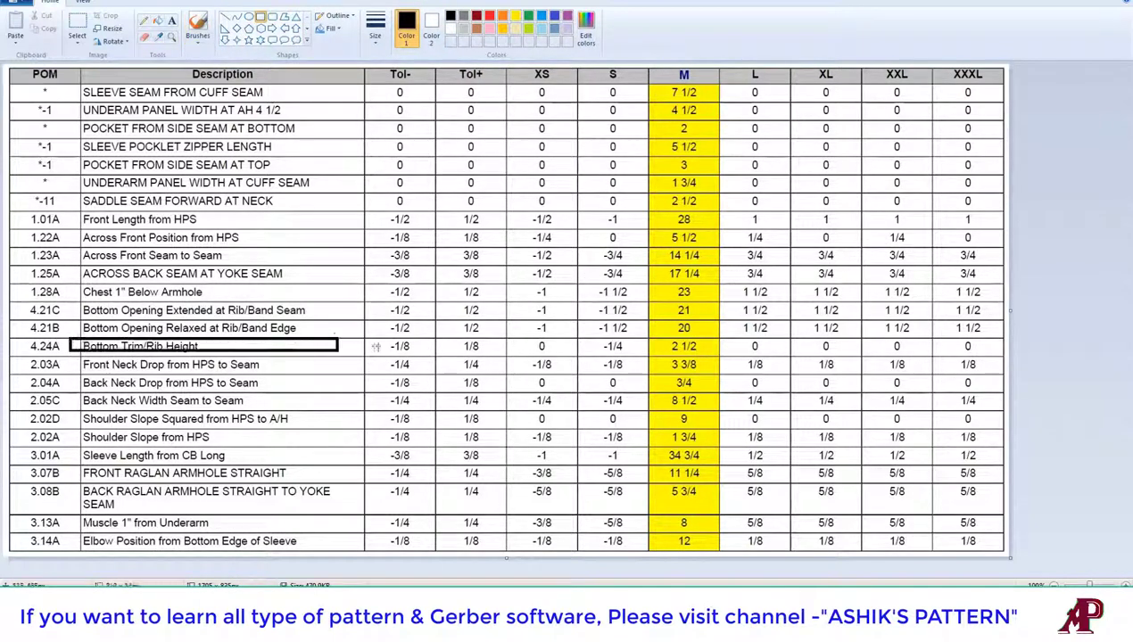
left_click(743, 339)
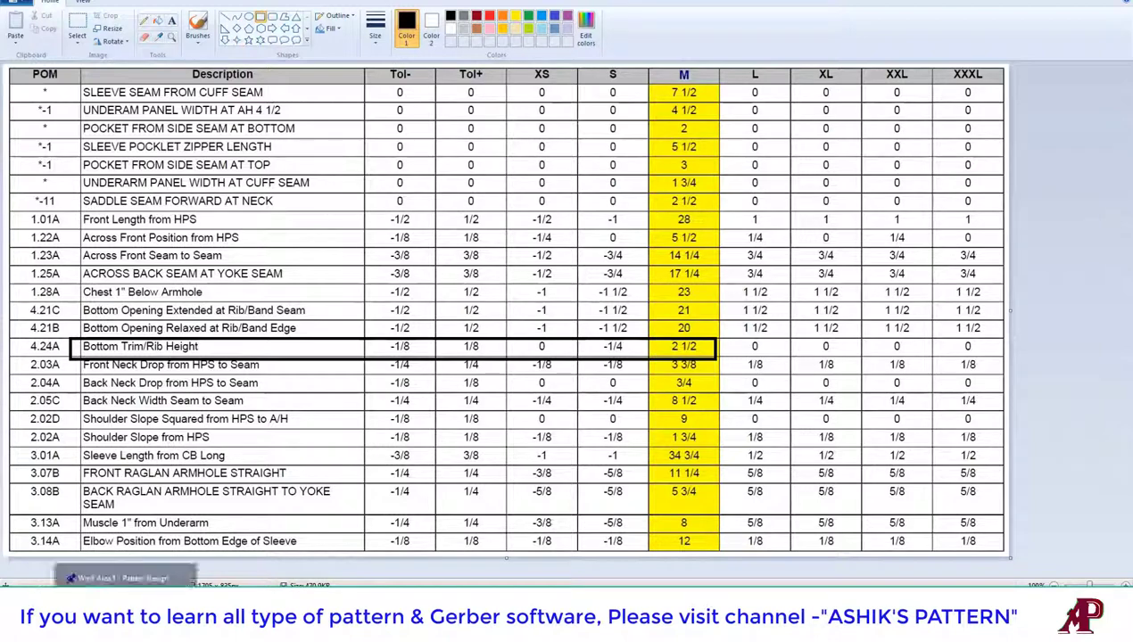
left_click(125, 578)
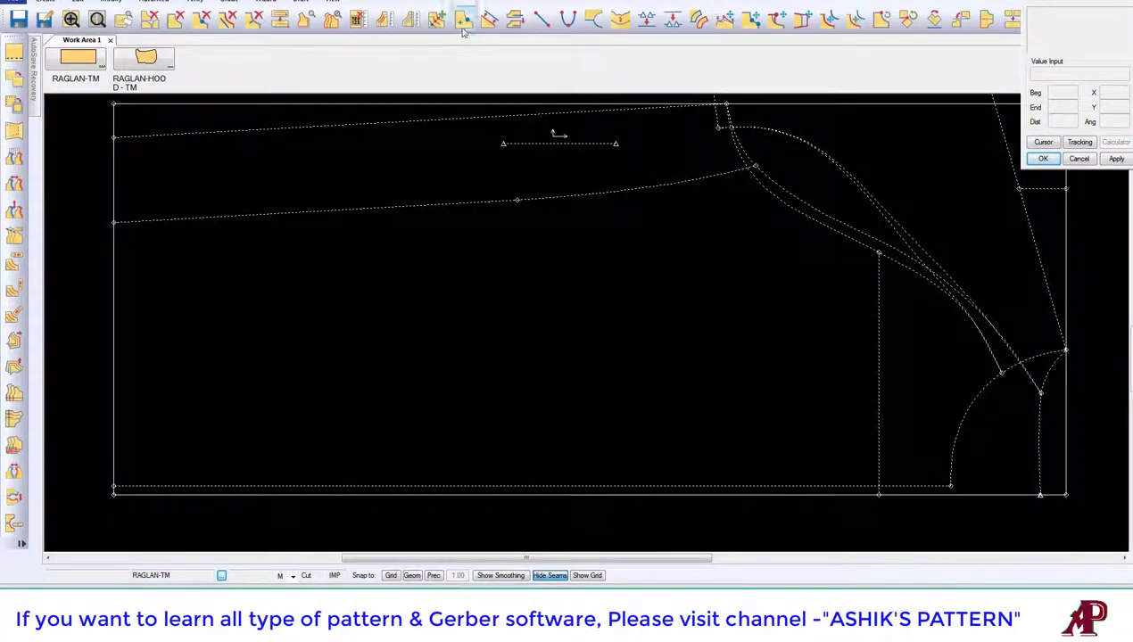
- Offset the left edge by 1 to add the first vertical line
right_click(114, 315)
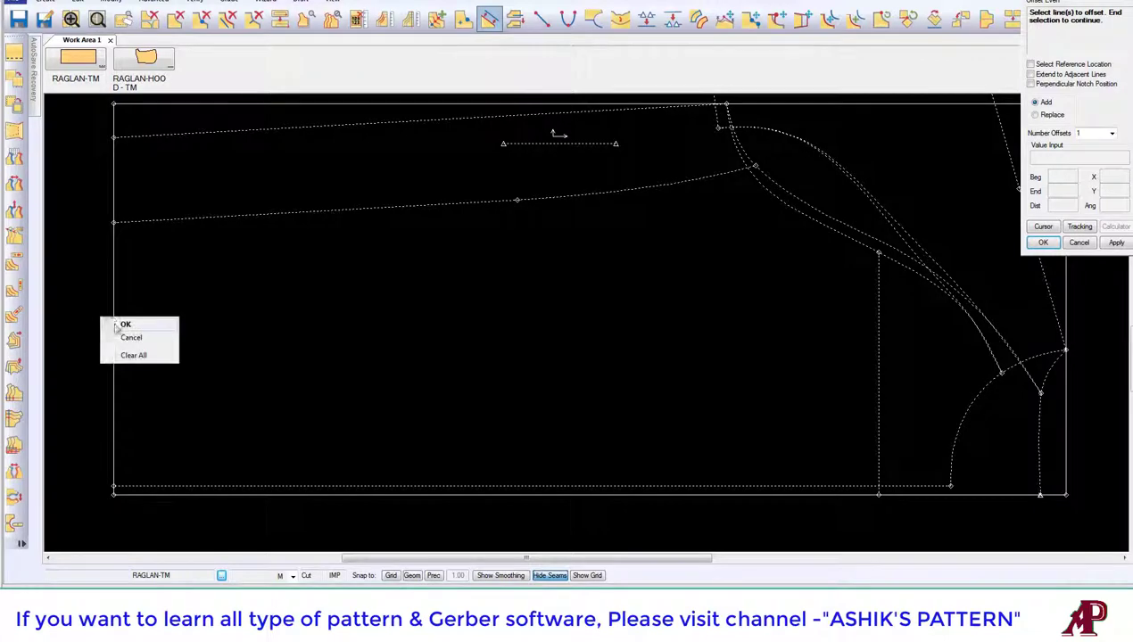
left_click(112, 294)
right_click(112, 293)
left_click(132, 282)
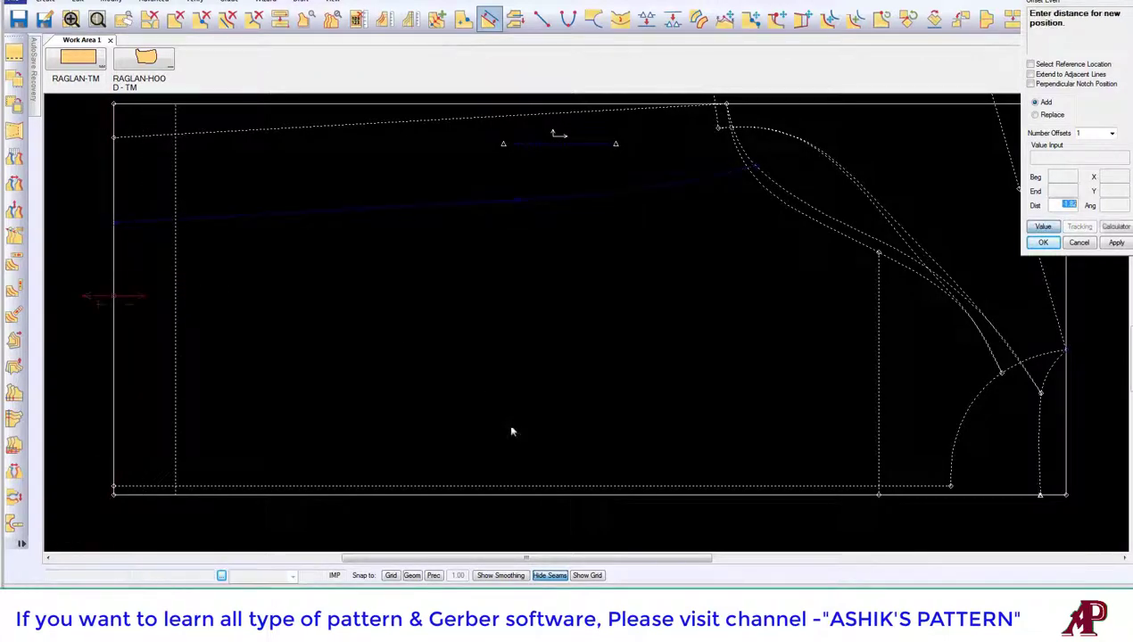
type("1")
key("Return")
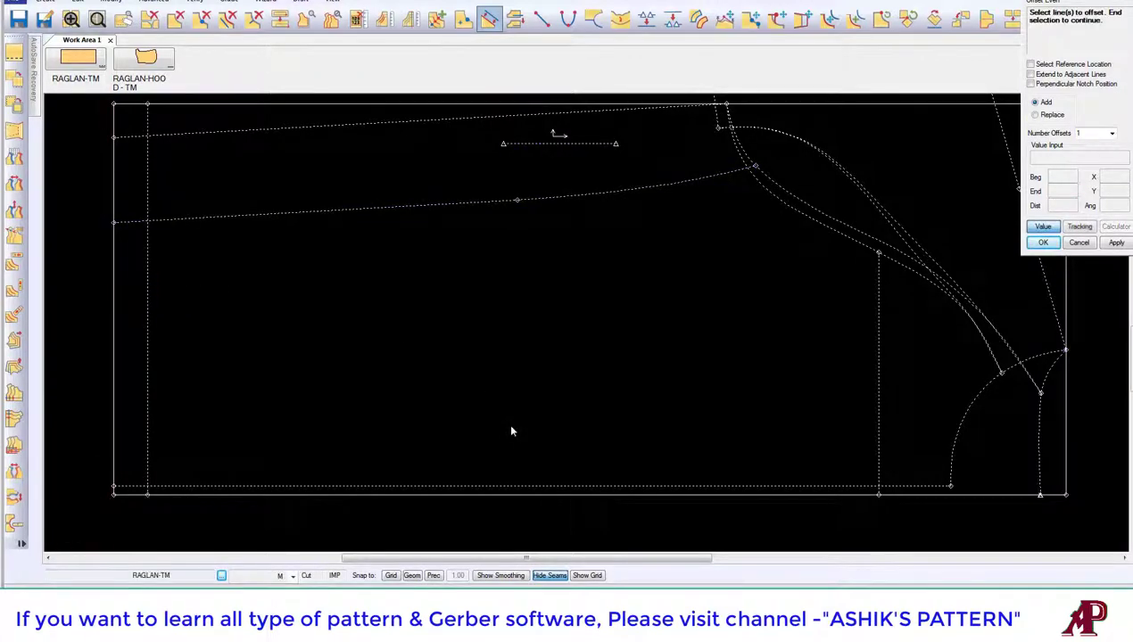
- Add the second and third vertical offset lines from the left edge
left_click(136, 220)
right_click(138, 247)
left_click(156, 259)
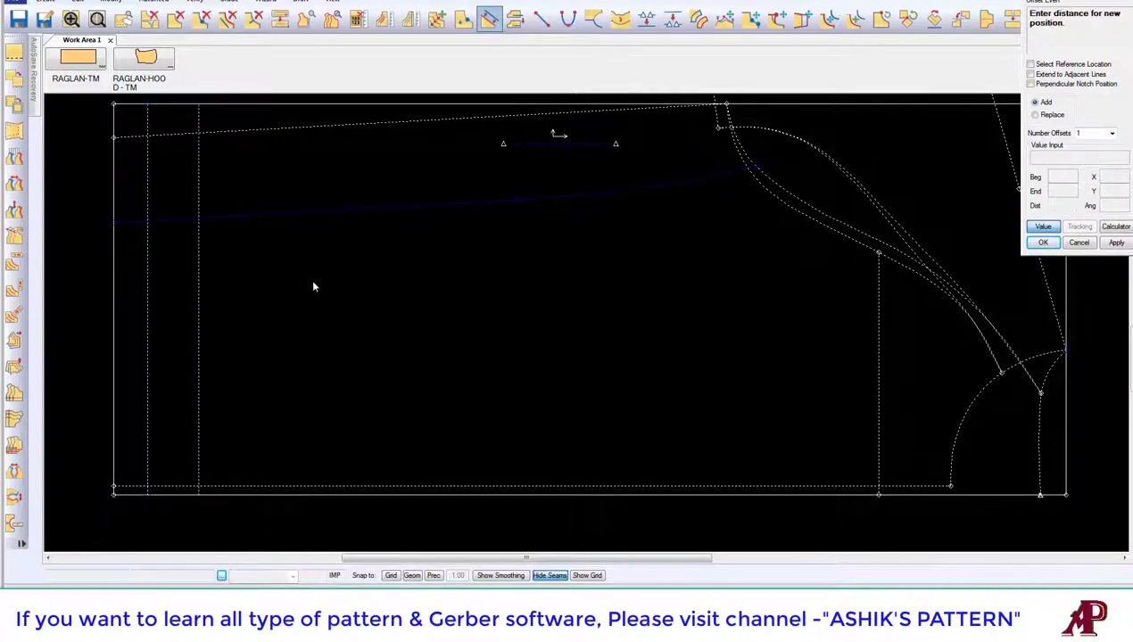
key("Return")
right_click(299, 221)
left_click(299, 223)
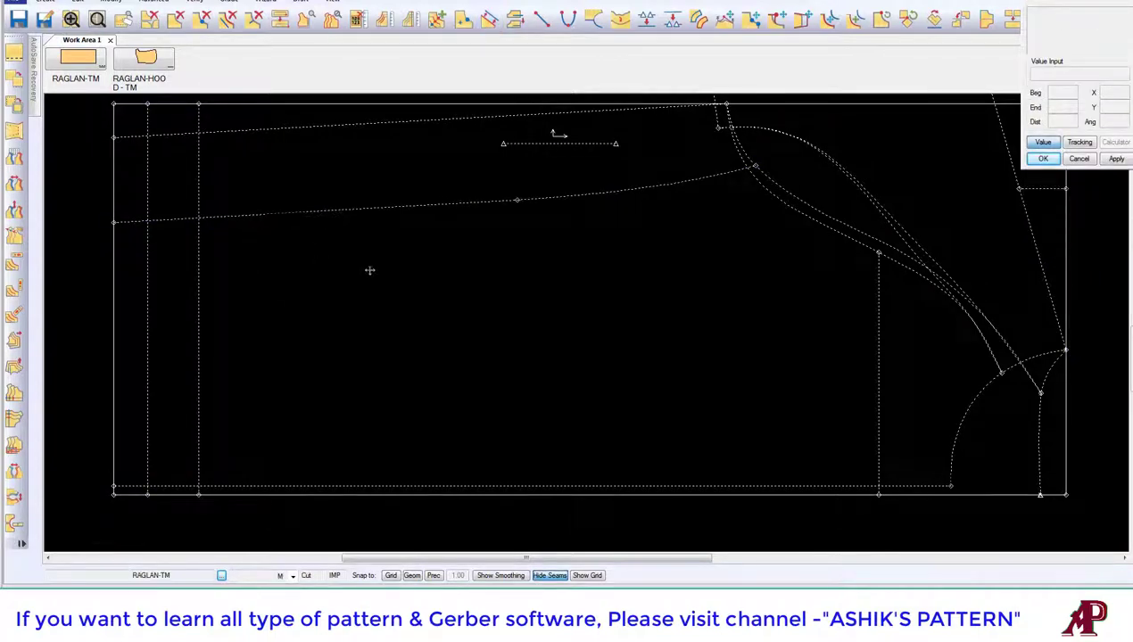
left_click(261, 283)
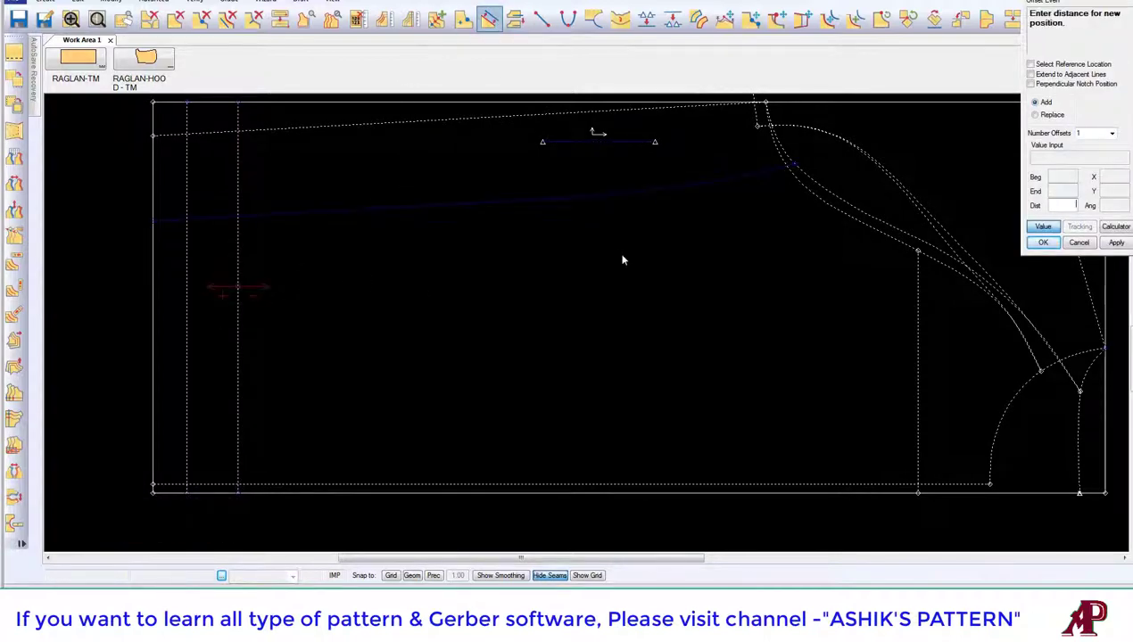
left_click(1063, 205)
type("-7")
key("Return")
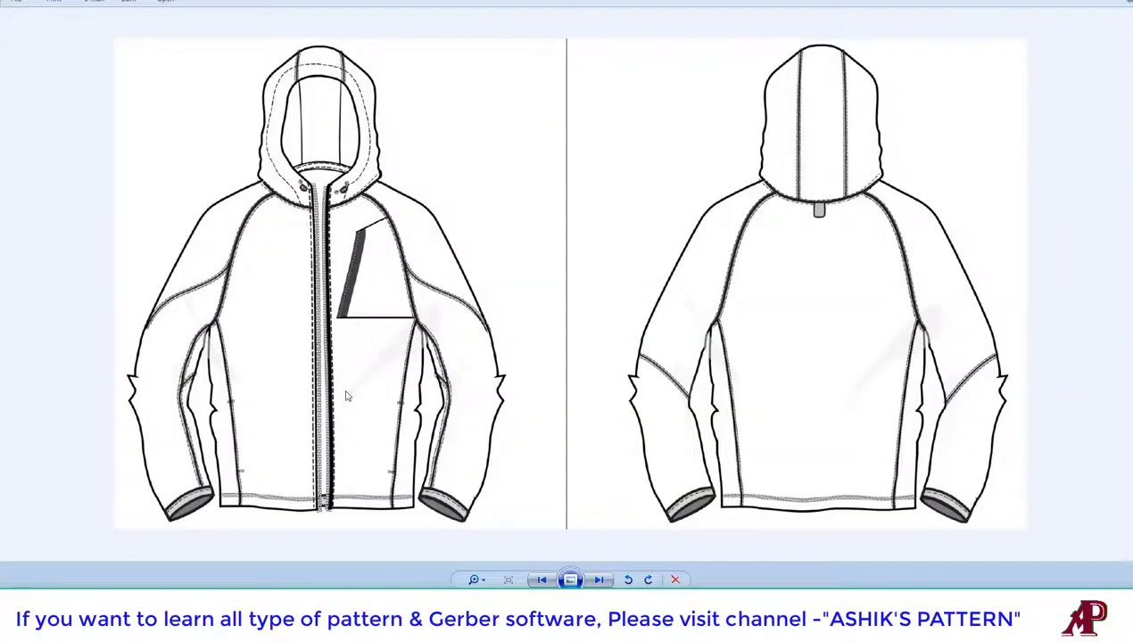
- Zoom into the lower front panel and hem of the hoodie sketch
scroll(366, 435, "up", 1)
scroll(342, 451, "up", 1)
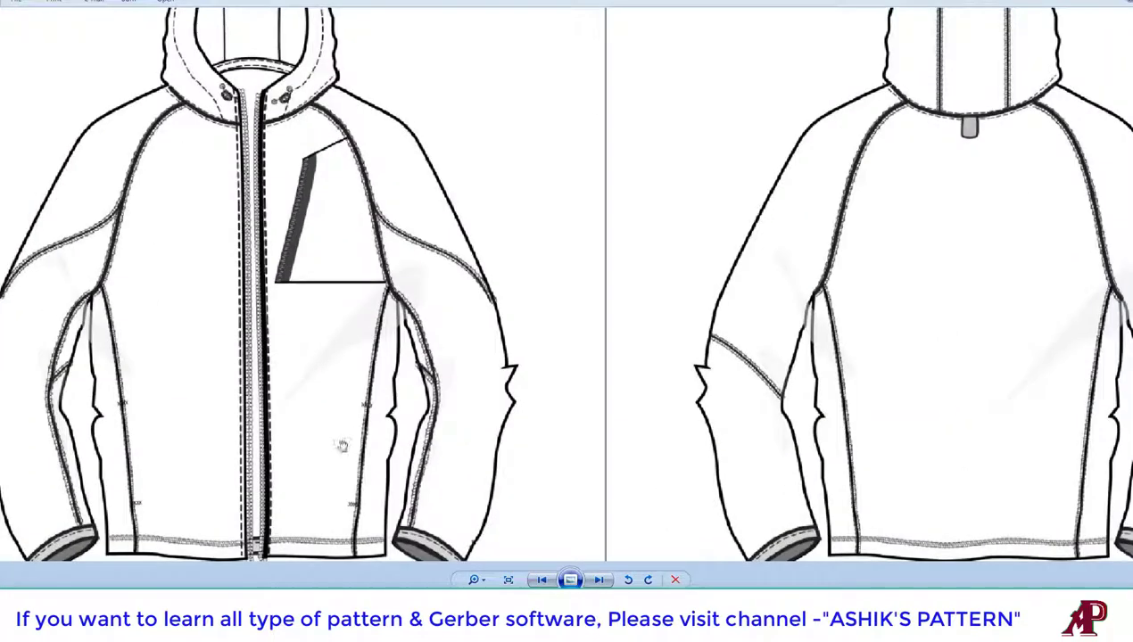
scroll(428, 375, "up", 1)
scroll(515, 309, "up", 1)
scroll(419, 368, "up", 1)
scroll(267, 412, "up", 1)
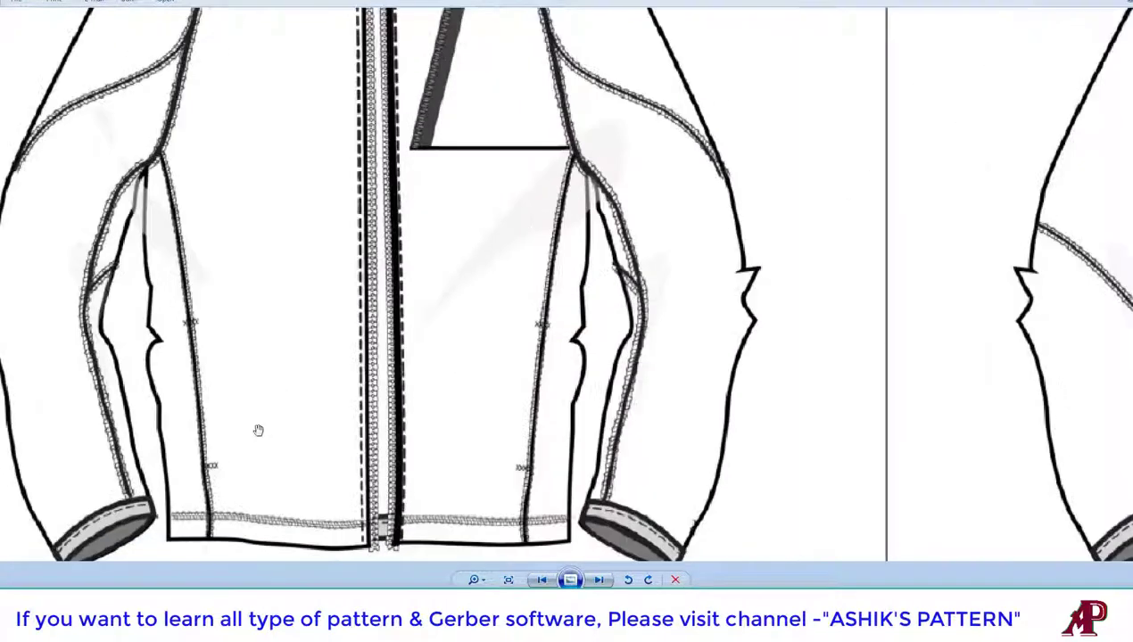
scroll(253, 427, "up", 1)
scroll(293, 351, "up", 1)
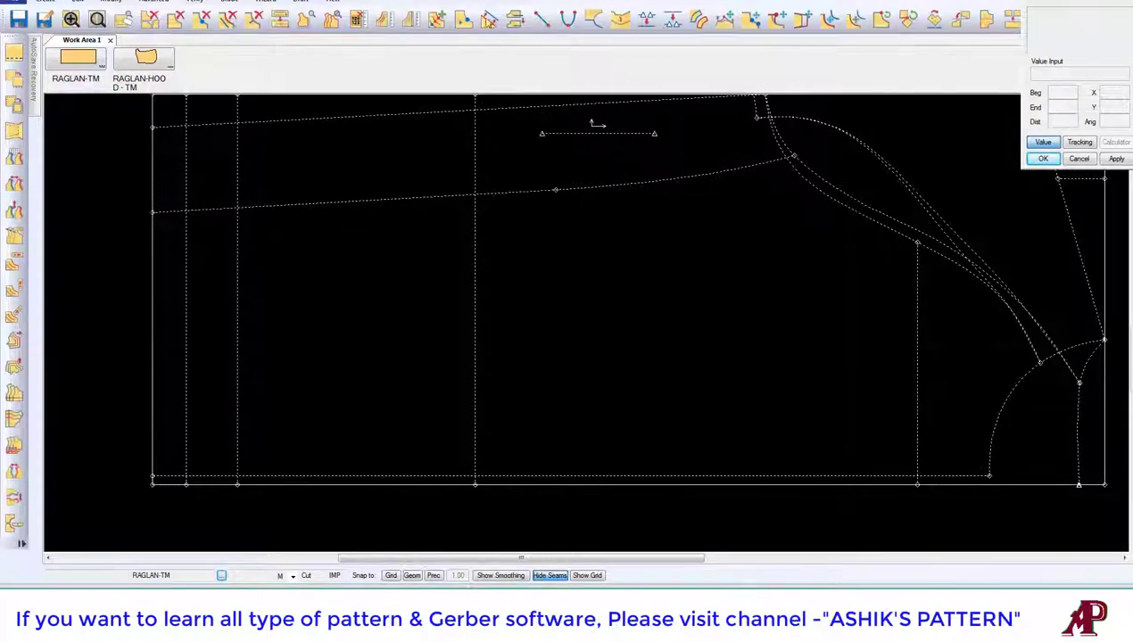
- Offset the horizontal pocket line downward to create the lower pocket opening line
left_click(490, 18)
left_click(393, 215)
right_click(392, 215)
left_click(391, 226)
type("-5")
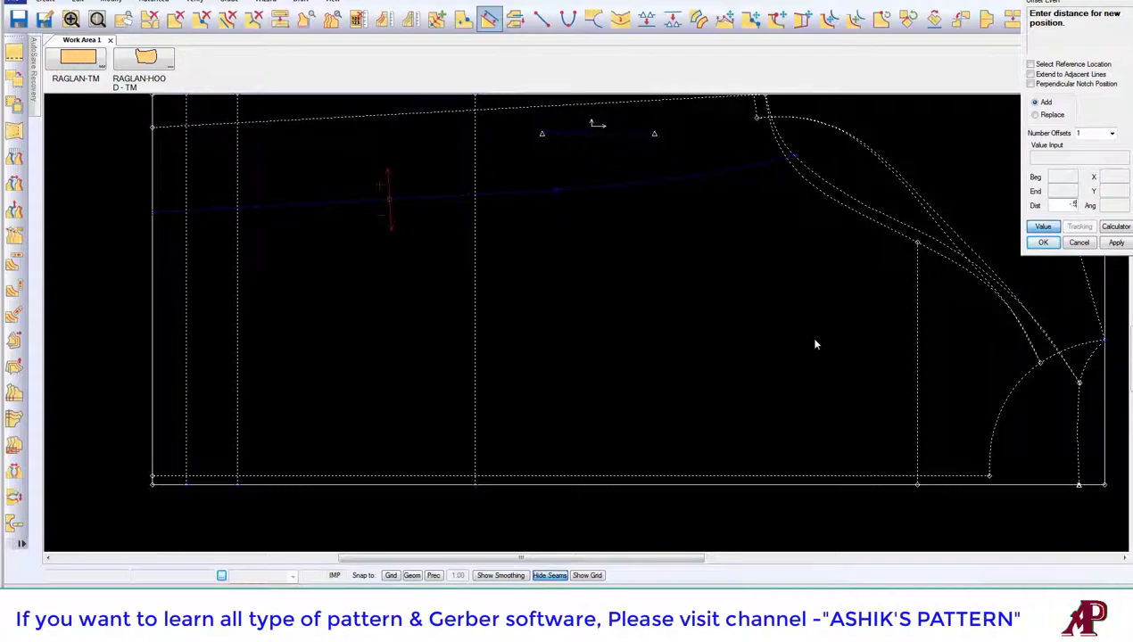
key("Return")
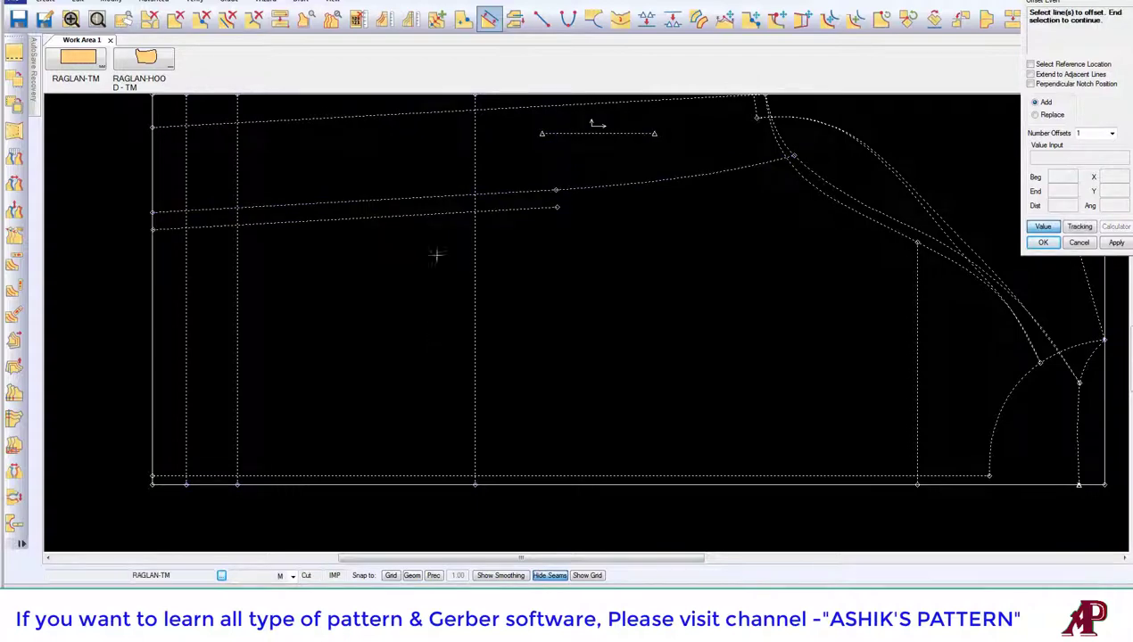
right_click(442, 210)
left_click(437, 211)
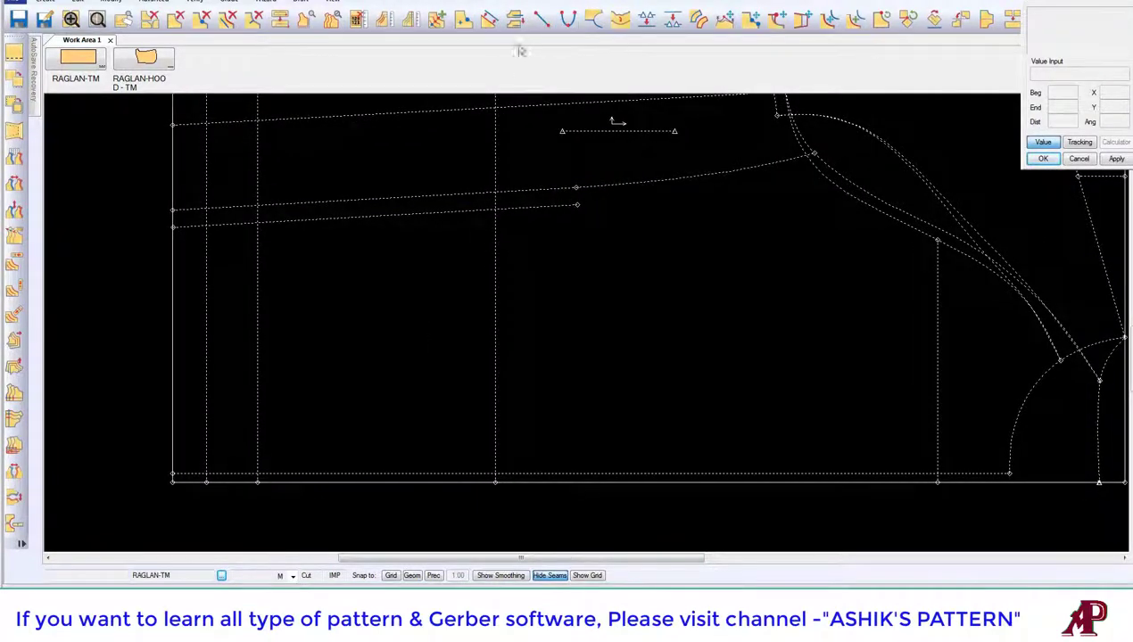
- Clip the first vertical guide between the upper and lower pocket opening lines
left_click(515, 19)
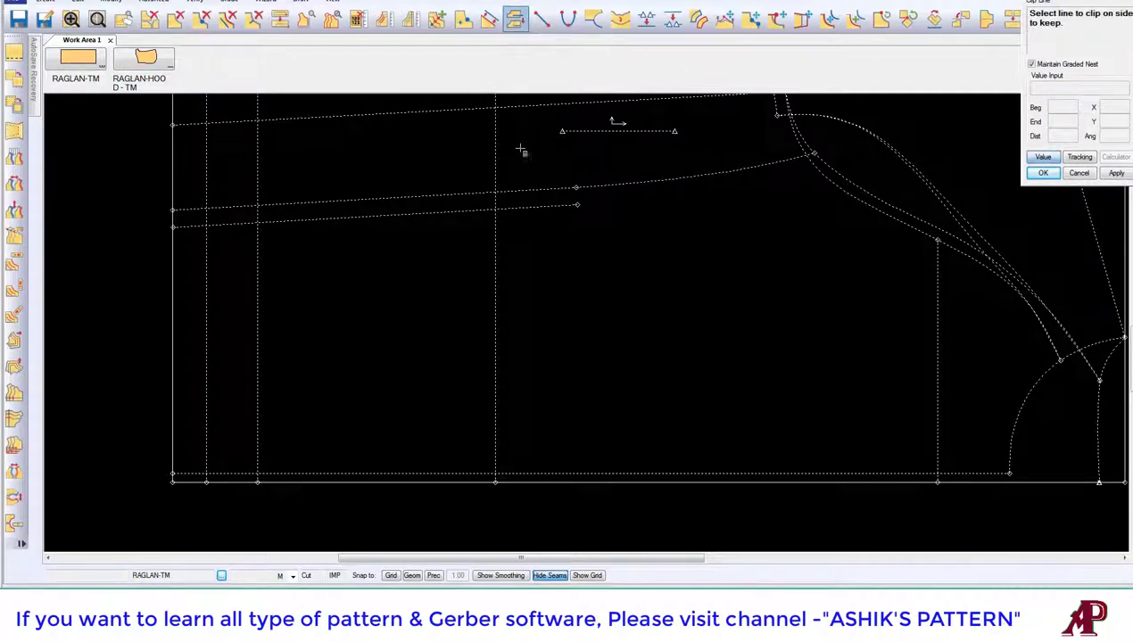
left_click(496, 195)
left_click(486, 191)
left_click(262, 214)
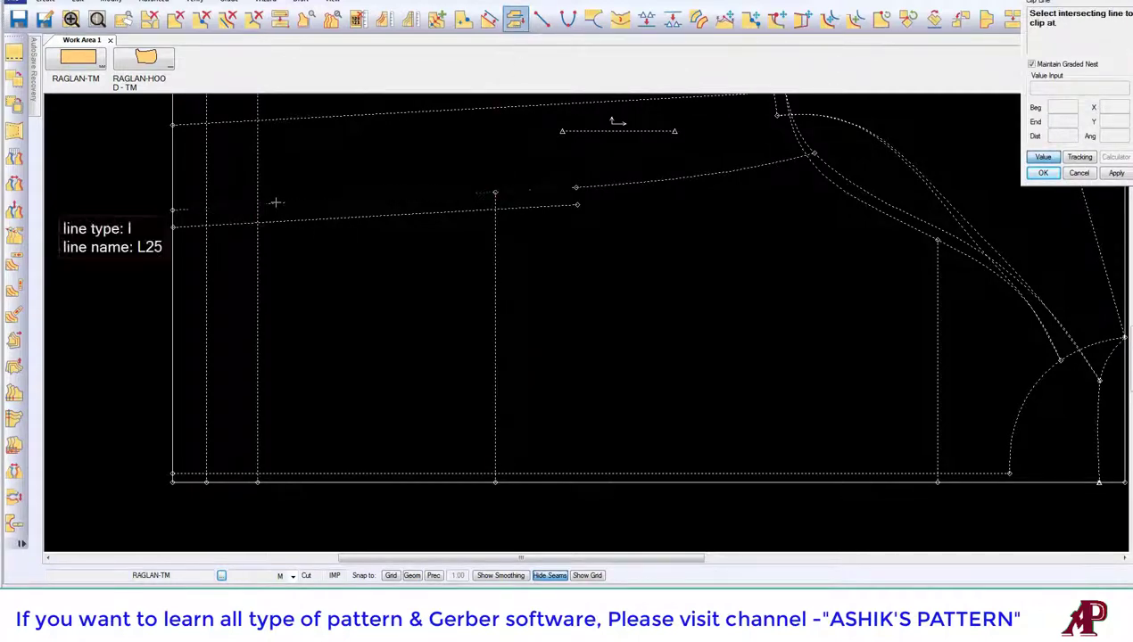
left_click(269, 217)
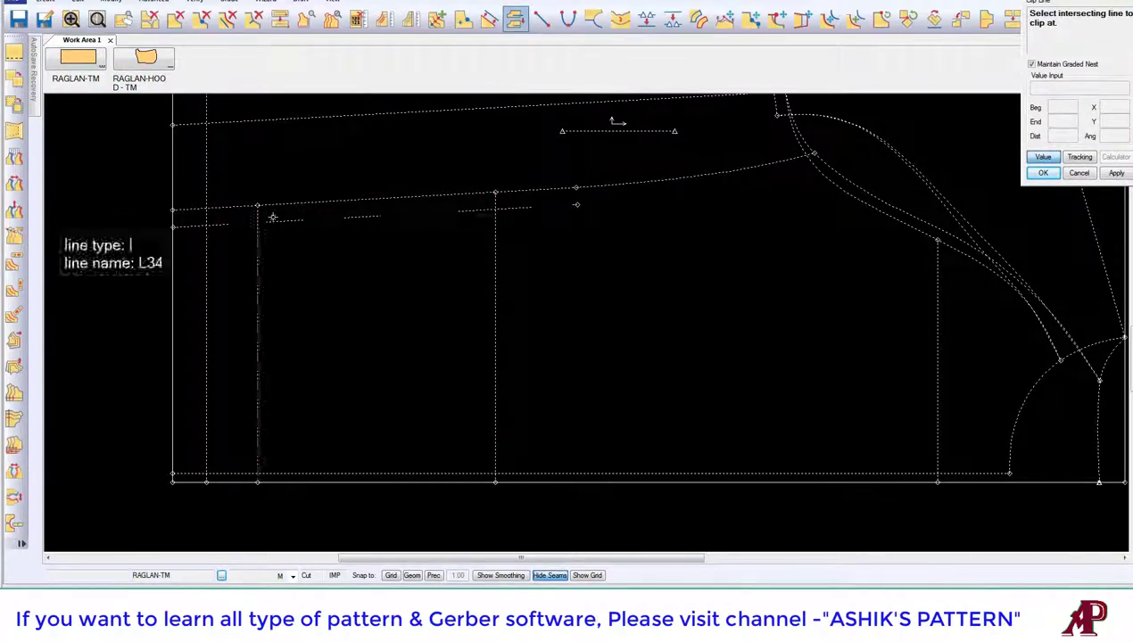
- Clip the second vertical guide and trim the lower line beyond it to close the box
left_click(482, 204)
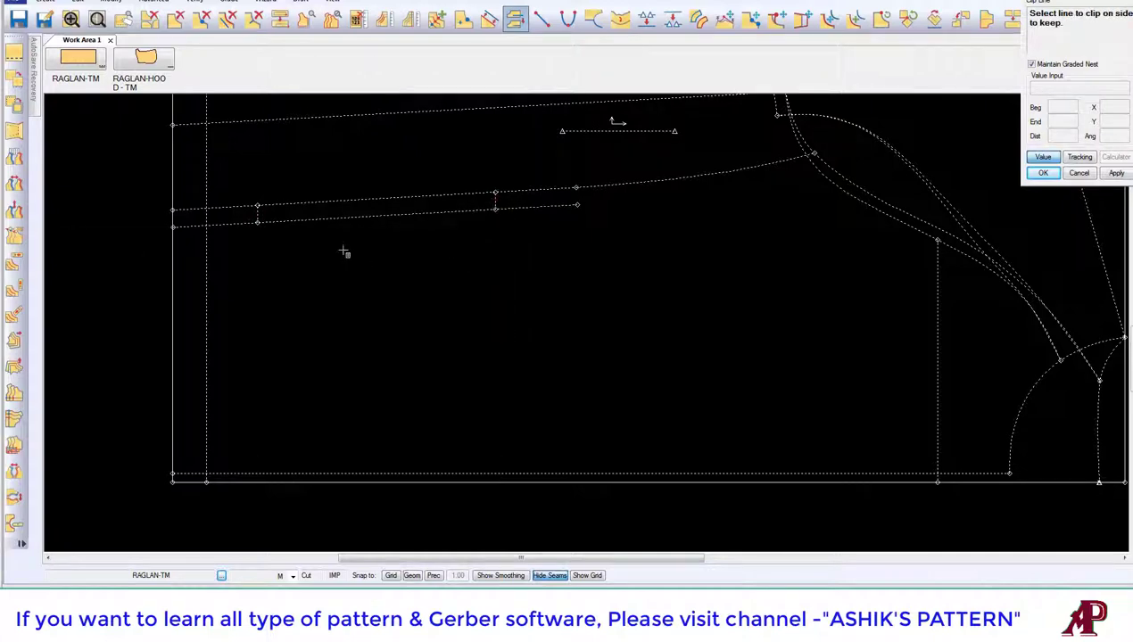
scroll(344, 250, "up", 2)
left_click(203, 187)
left_click(173, 183)
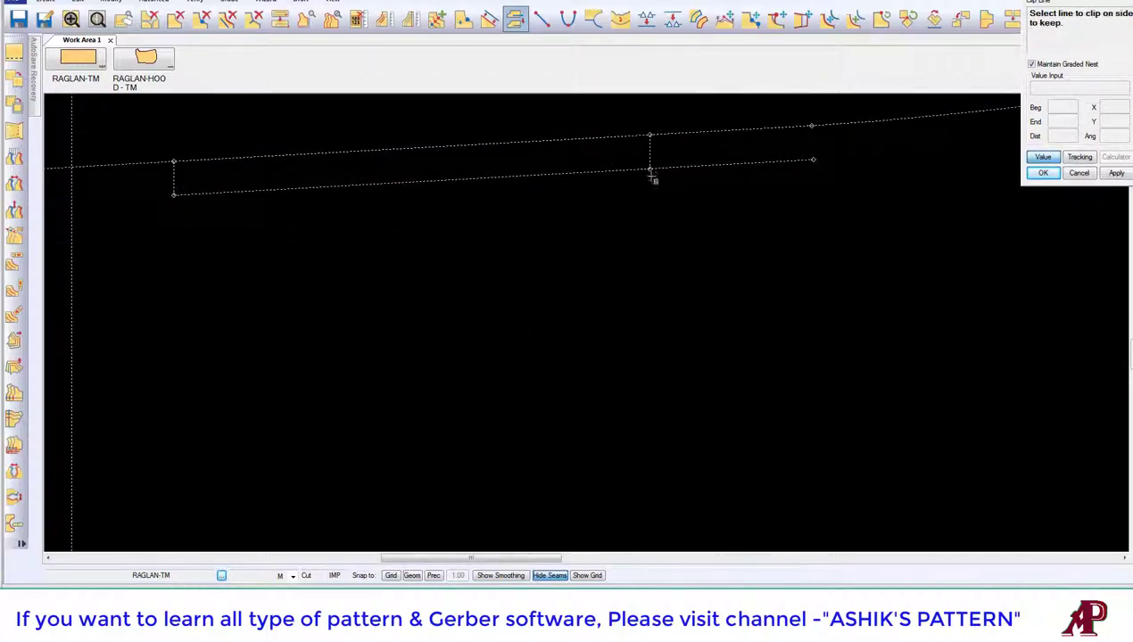
left_click(636, 170)
right_click(675, 157)
left_click(645, 214)
scroll(592, 270, "down", 1)
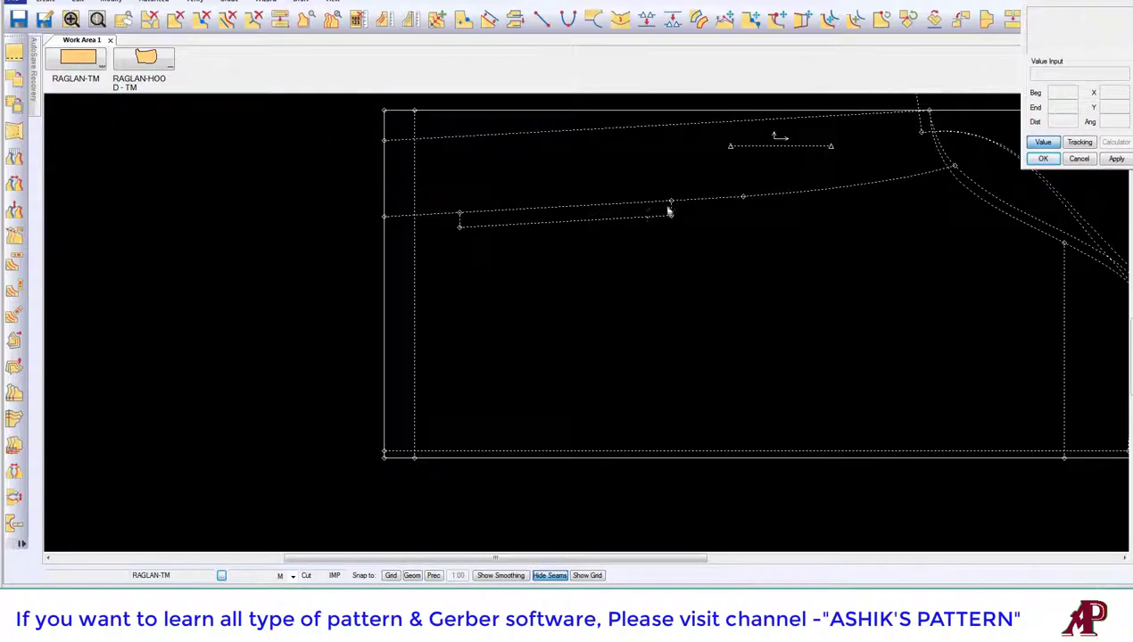
middle_click_drag(602, 242, 537, 303)
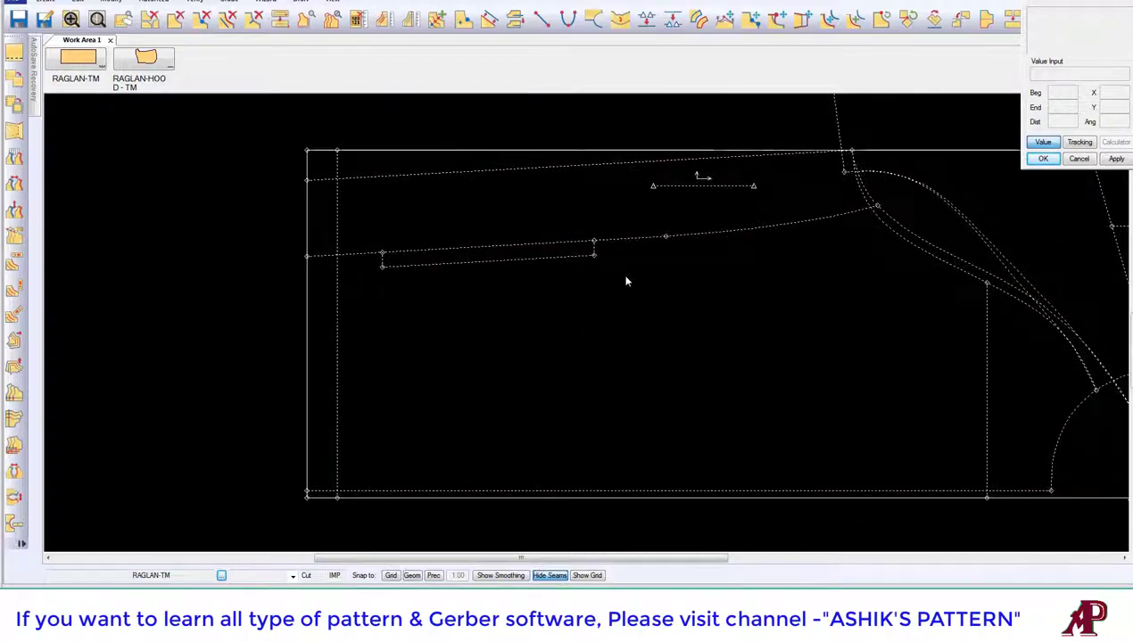
middle_click_drag(626, 282, 611, 275)
- Offset the pocket end line by -.375
left_click(490, 18)
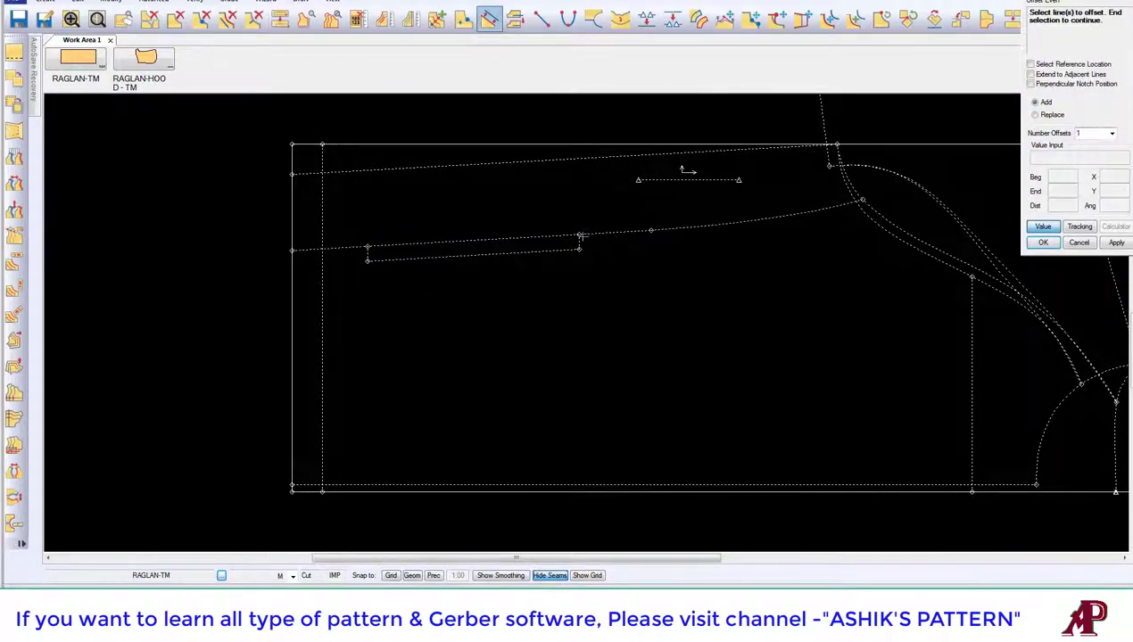
left_click(580, 237)
type("-.375")
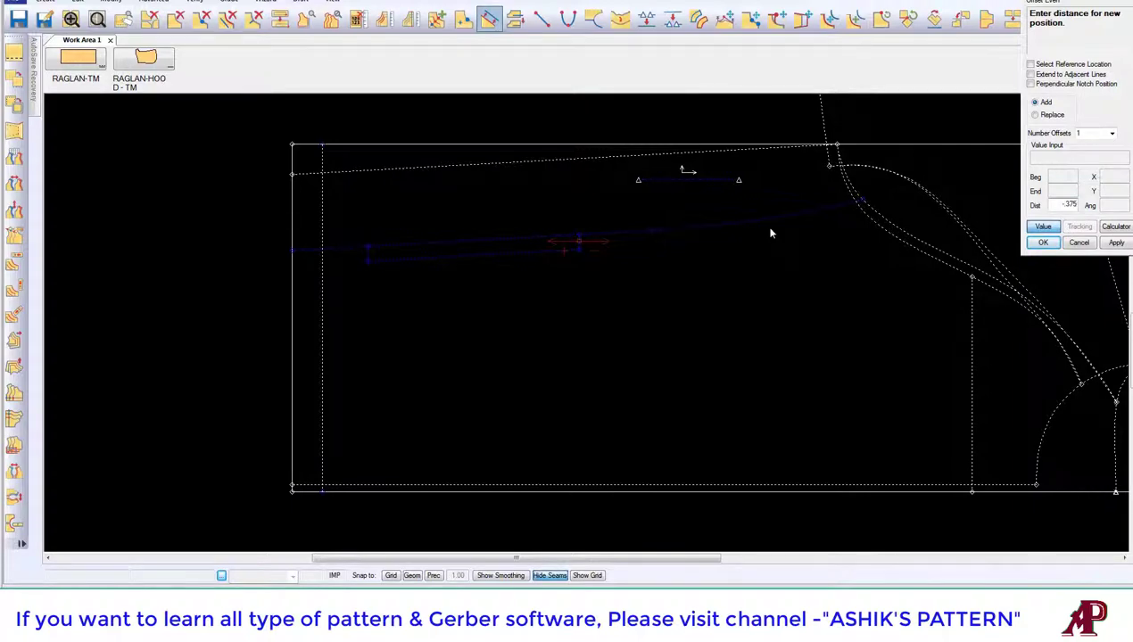
key("Return")
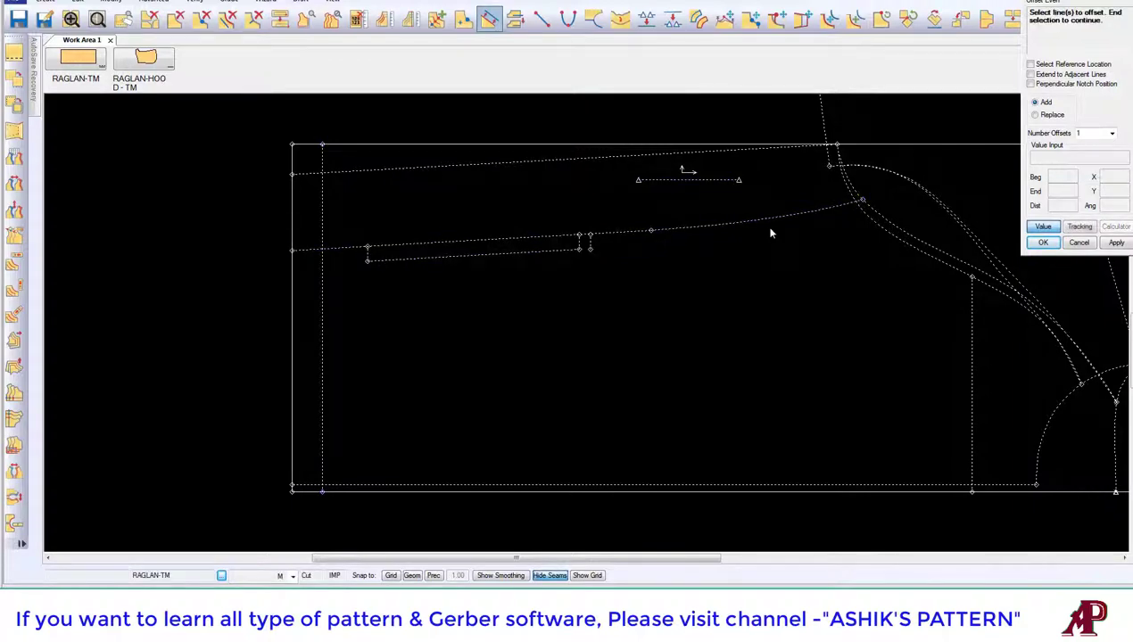
right_click(603, 260)
left_click(599, 263)
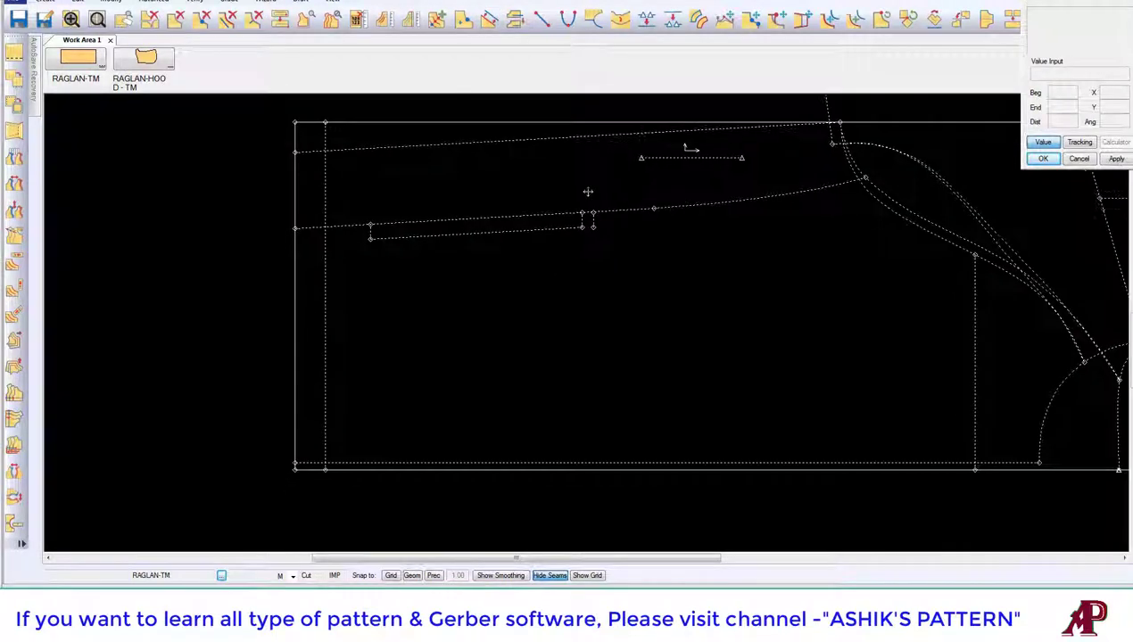
- Draw a vertical line from the pocket opening down past the hem
left_click(542, 17)
left_click(591, 212)
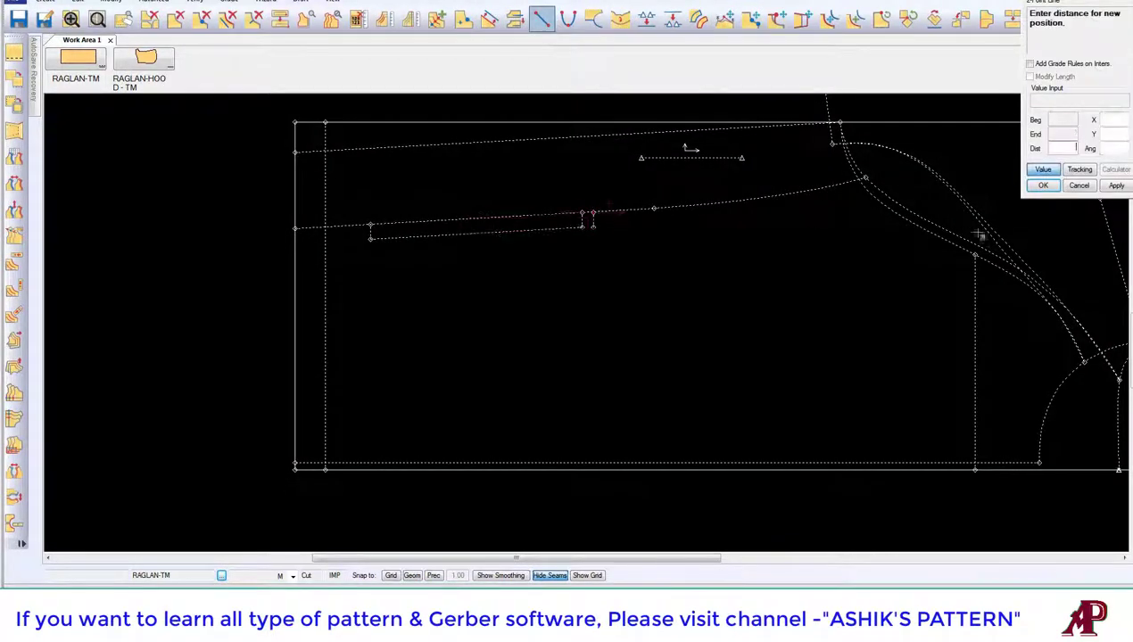
left_click(1053, 168)
right_click(442, 244)
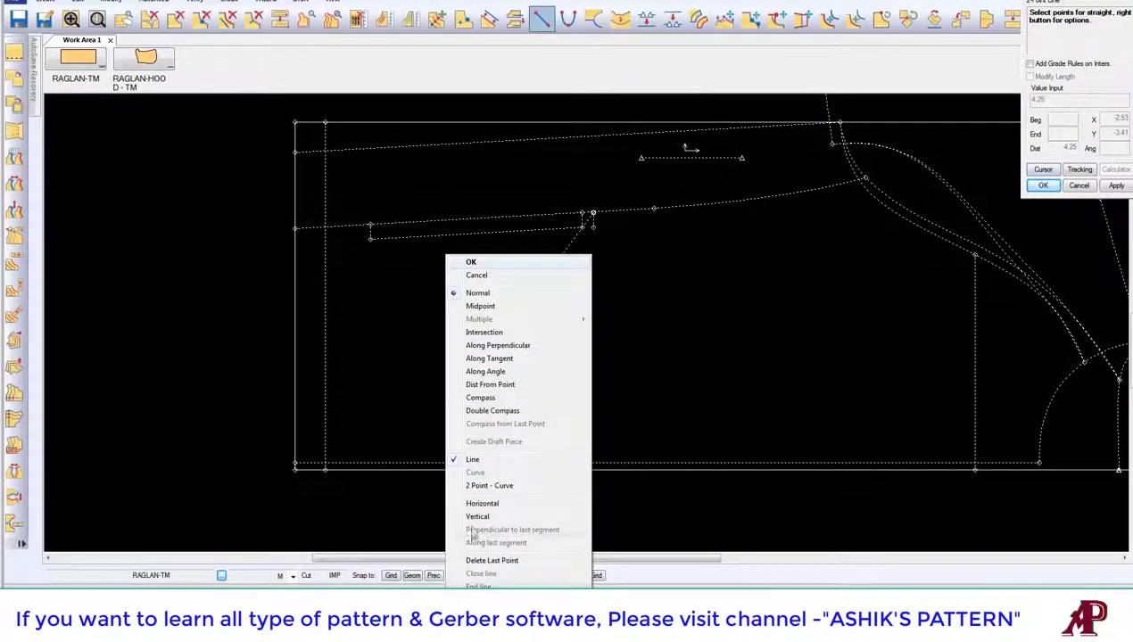
left_click(499, 516)
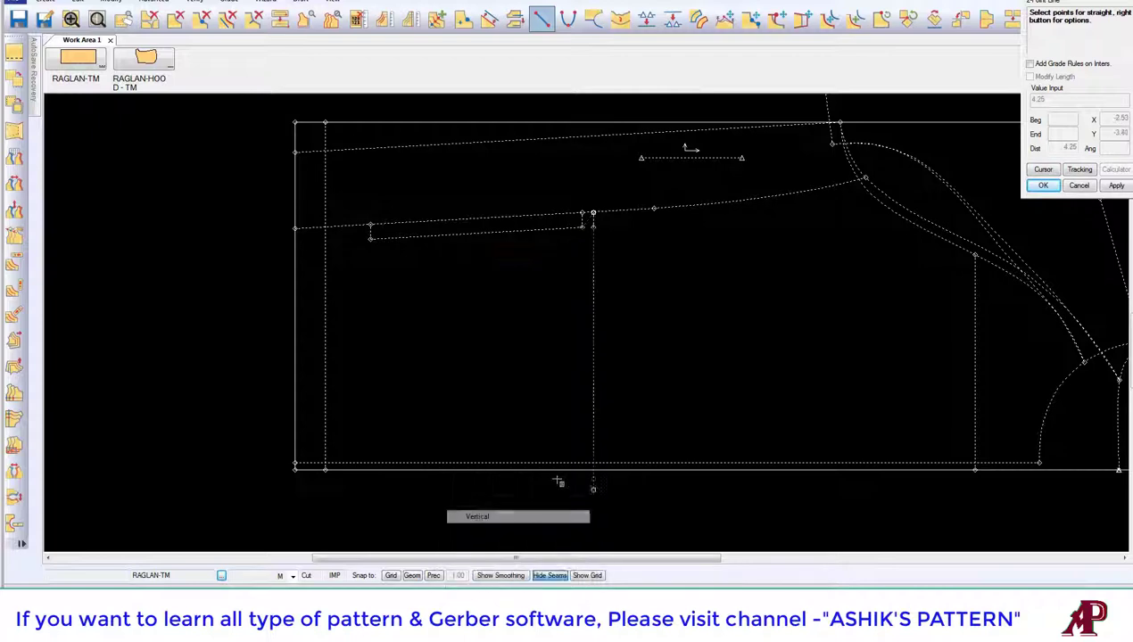
left_click(617, 487)
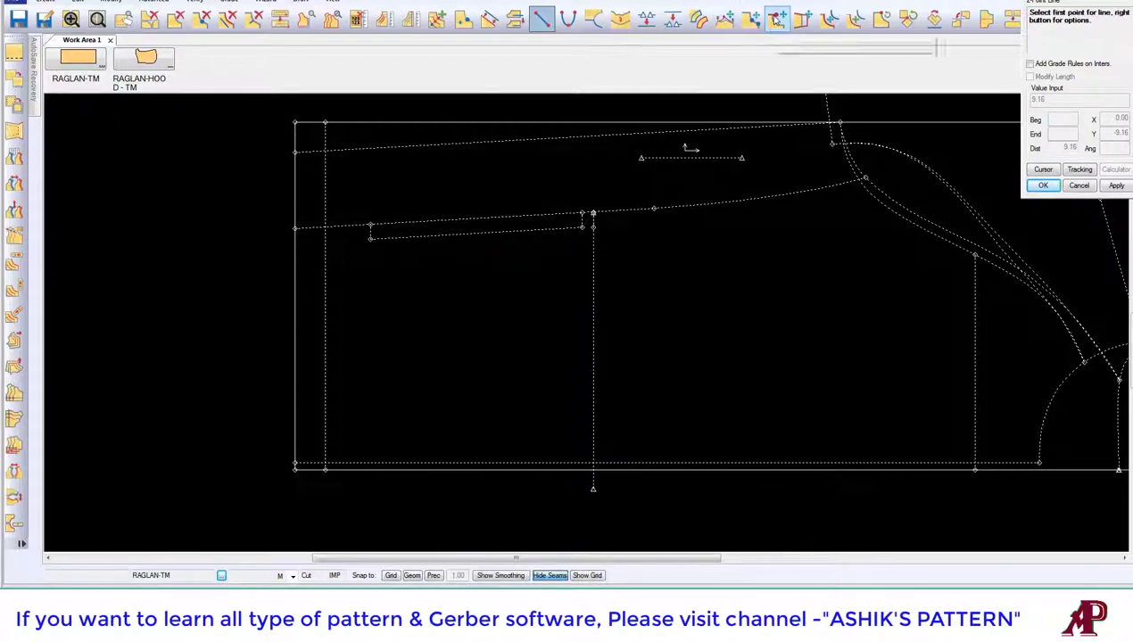
- Move the vertical line's top end upward and delete the leftover short segments
left_click(775, 18)
left_click(594, 213)
left_click(593, 185)
right_click(588, 162)
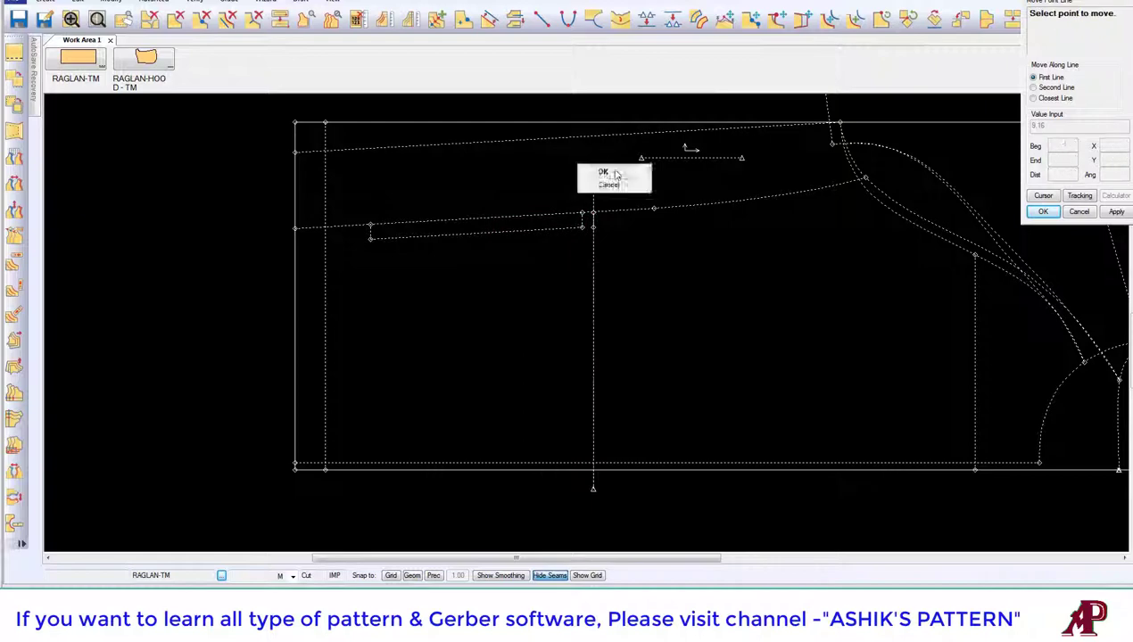
left_click(607, 170)
left_click(228, 17)
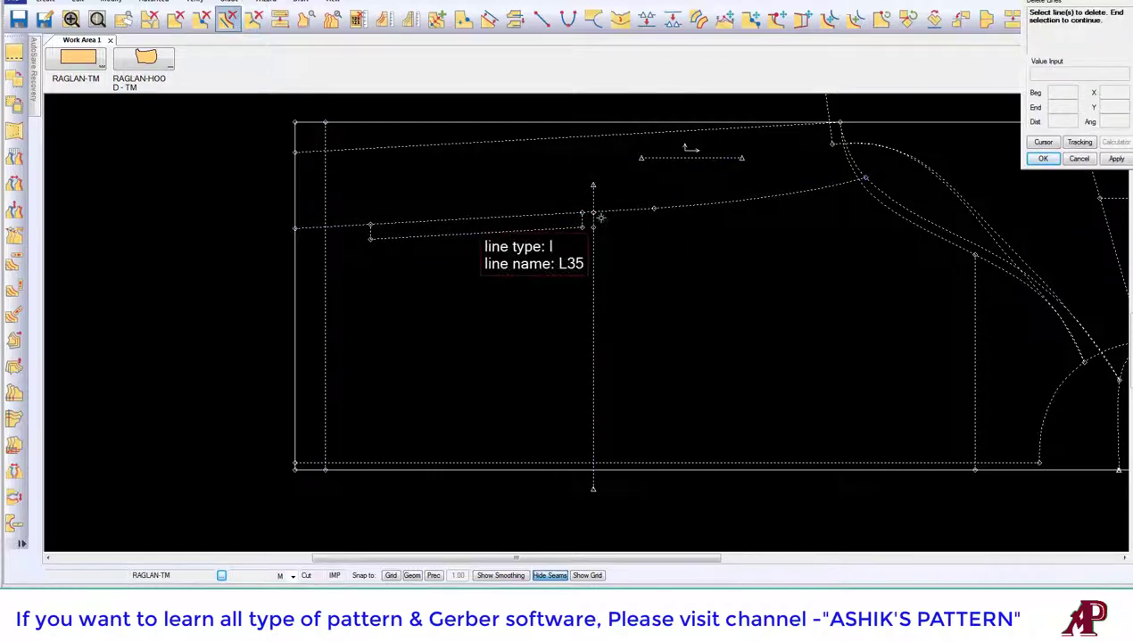
right_click(635, 169)
left_click(669, 177)
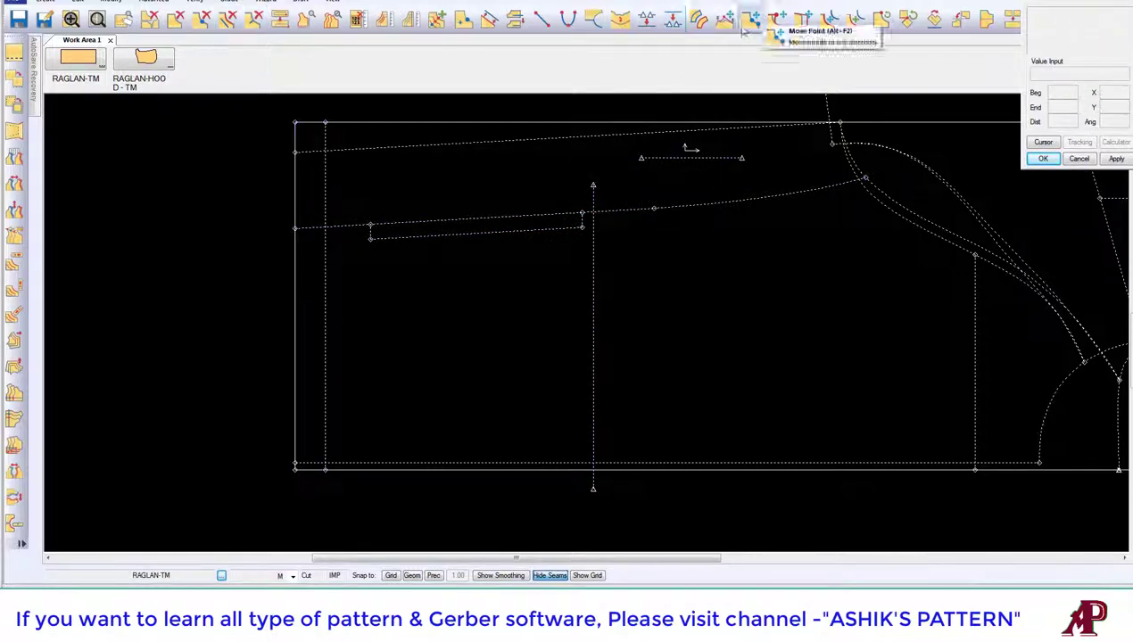
- Clip the new vertical line at the pocket line and at the hem
left_click(516, 18)
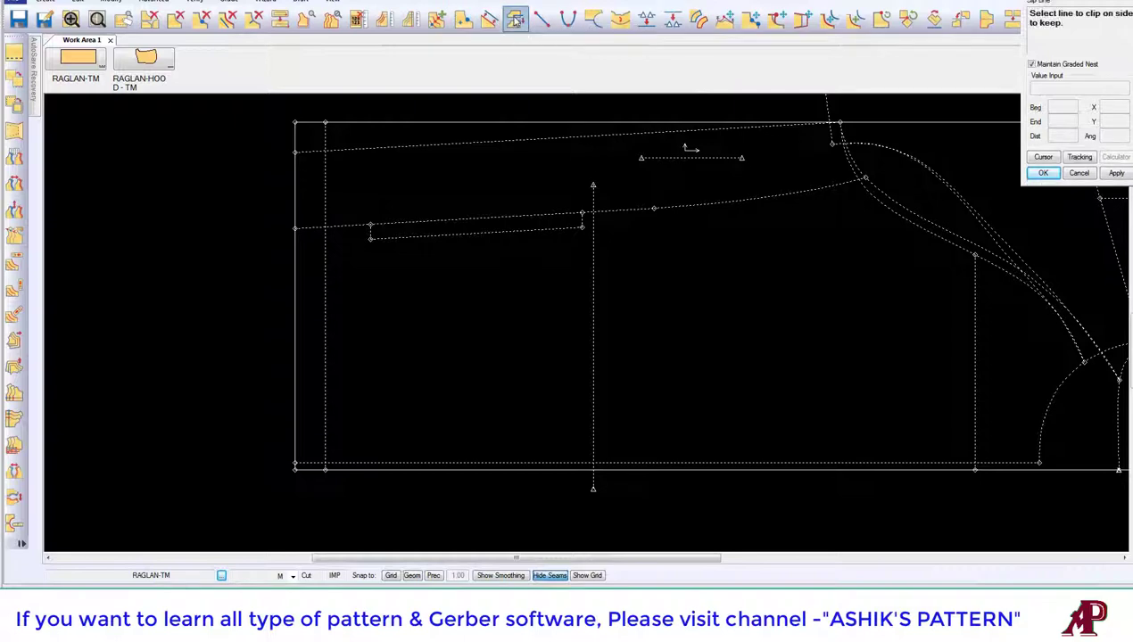
left_click(601, 214)
left_click(602, 214)
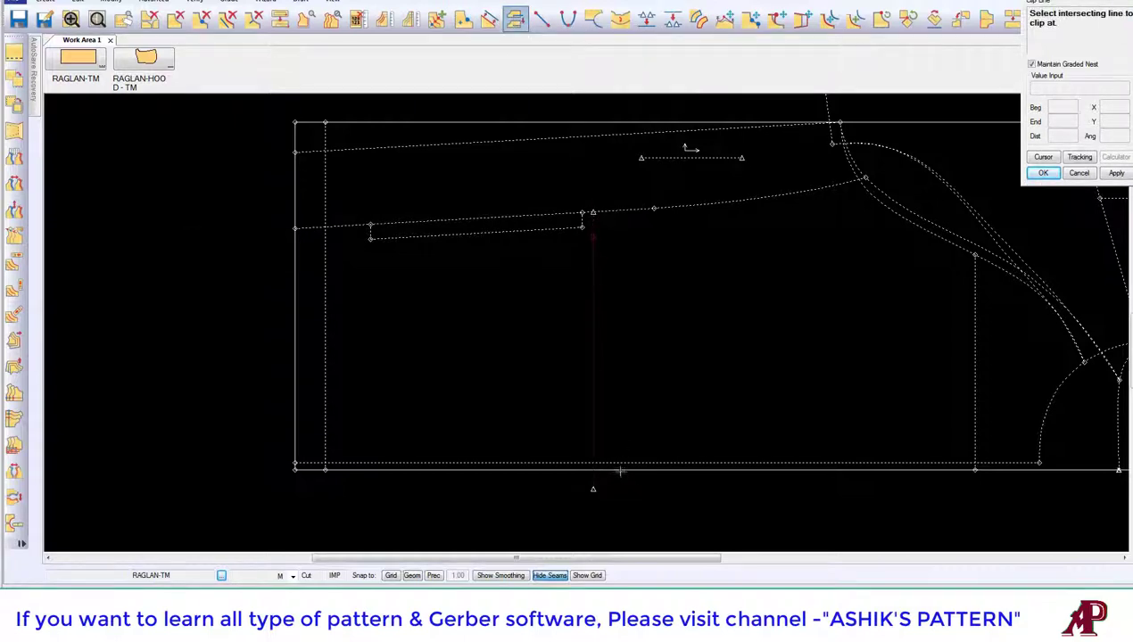
right_click(650, 281)
left_click(651, 278)
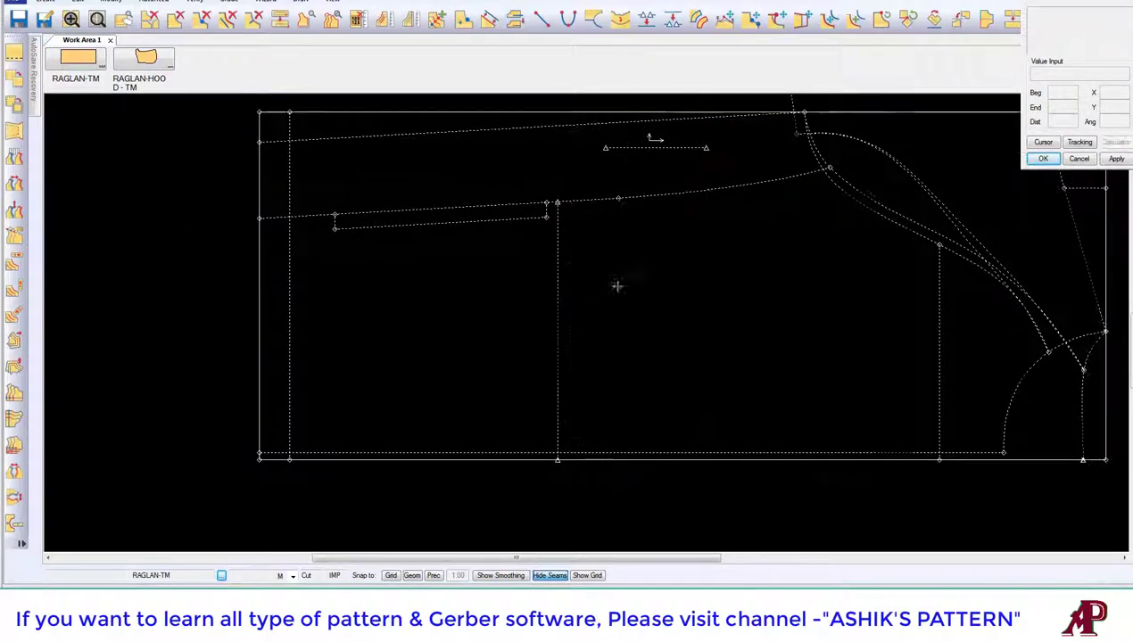
left_click(516, 18)
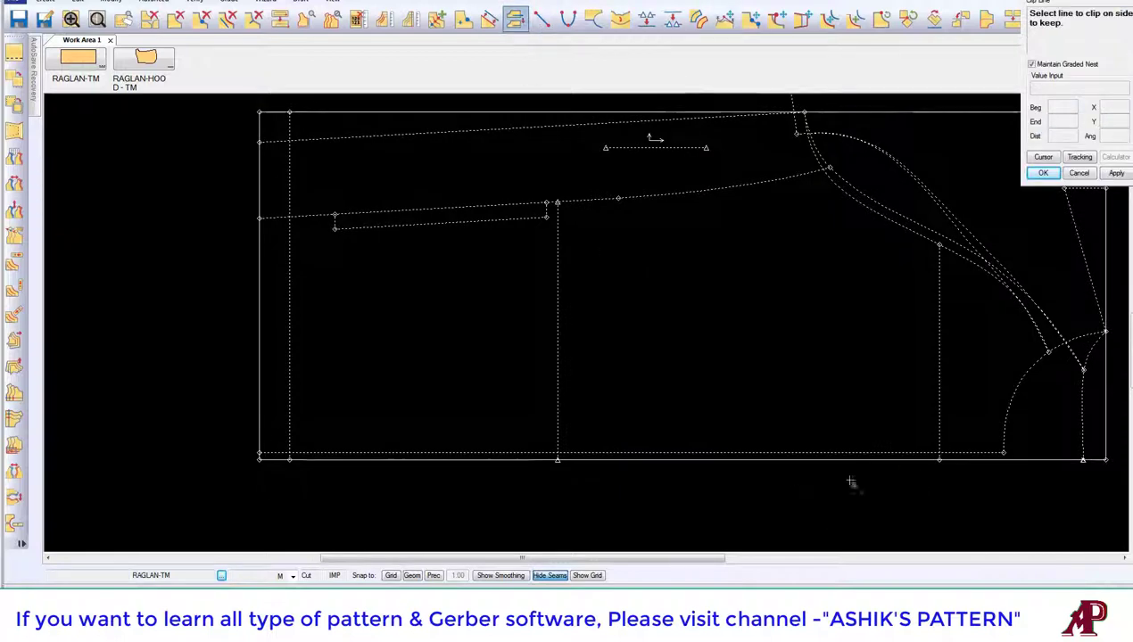
left_click(553, 401)
right_click(651, 366)
left_click(648, 367)
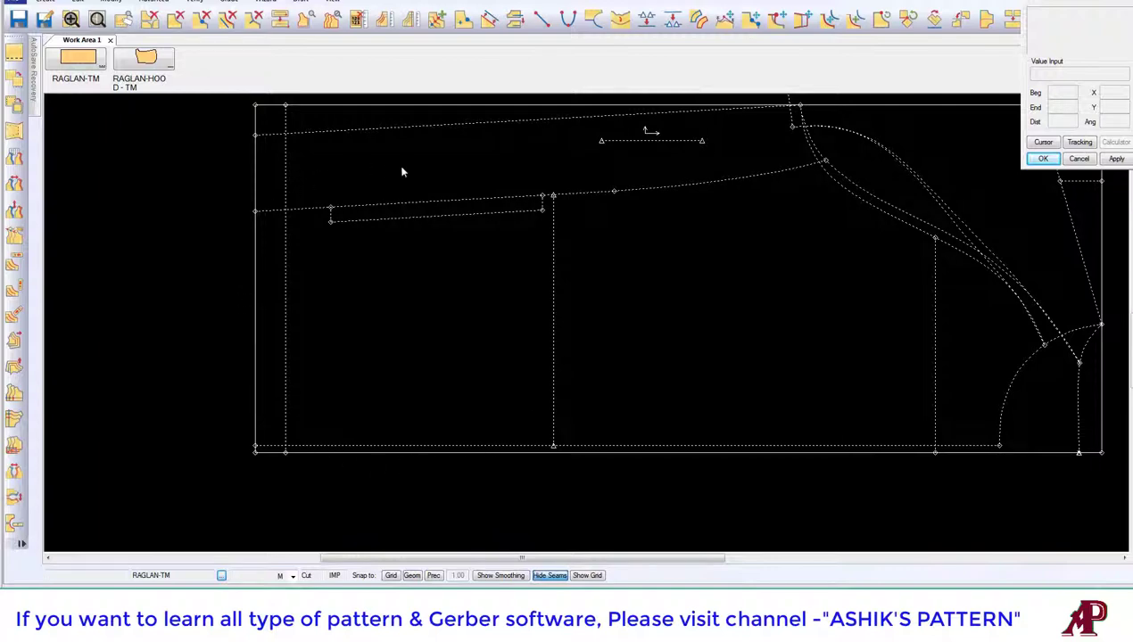
- Offset a guideline to form the lower chest guideline and apply the internal-line intersection rule
right_click(466, 198)
left_click(467, 207)
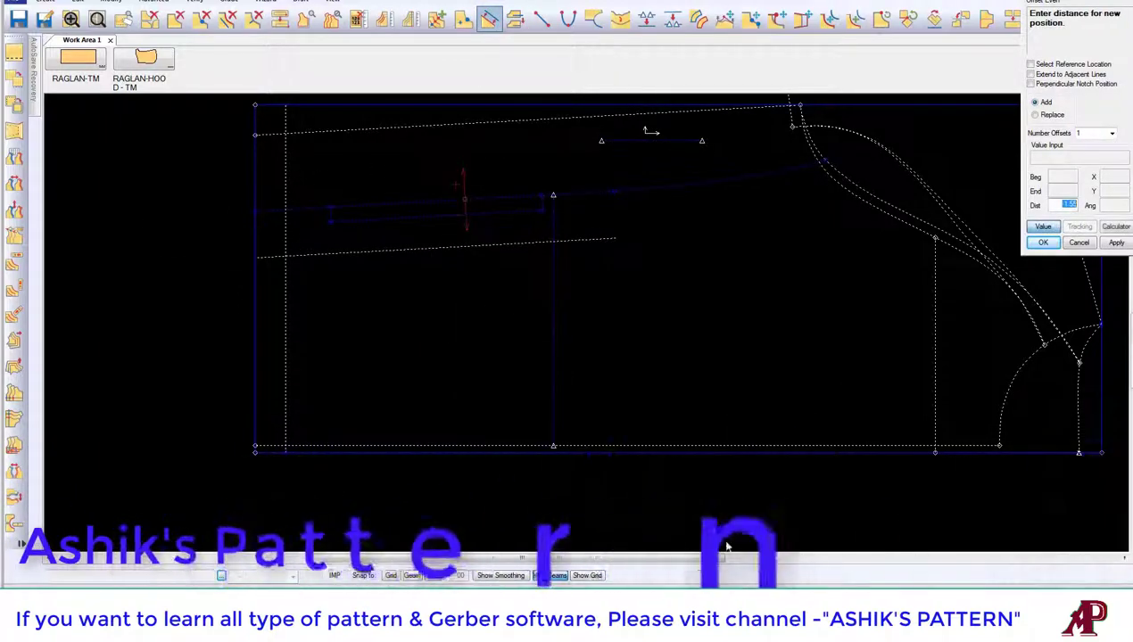
key("Return")
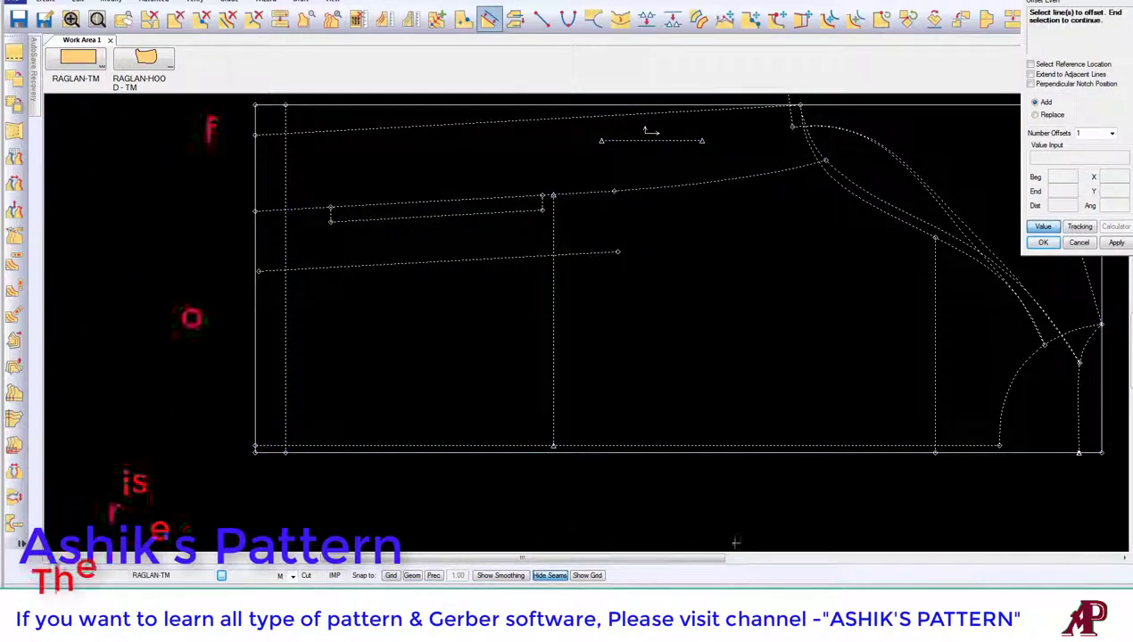
right_click(305, 261)
left_click(344, 268)
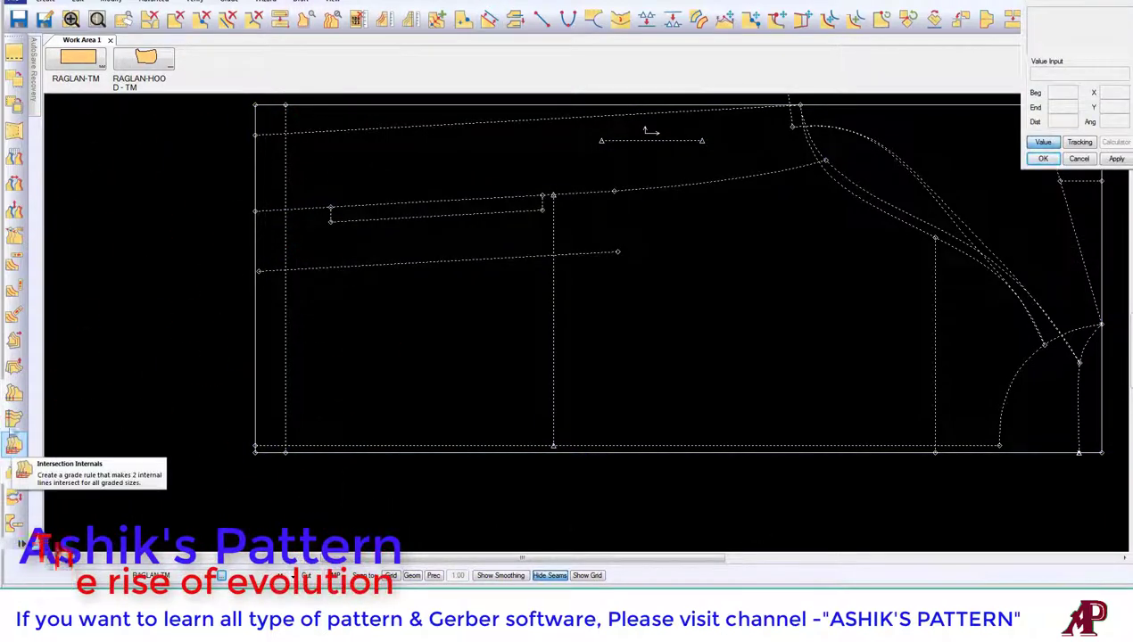
left_click(13, 392)
left_click(270, 265)
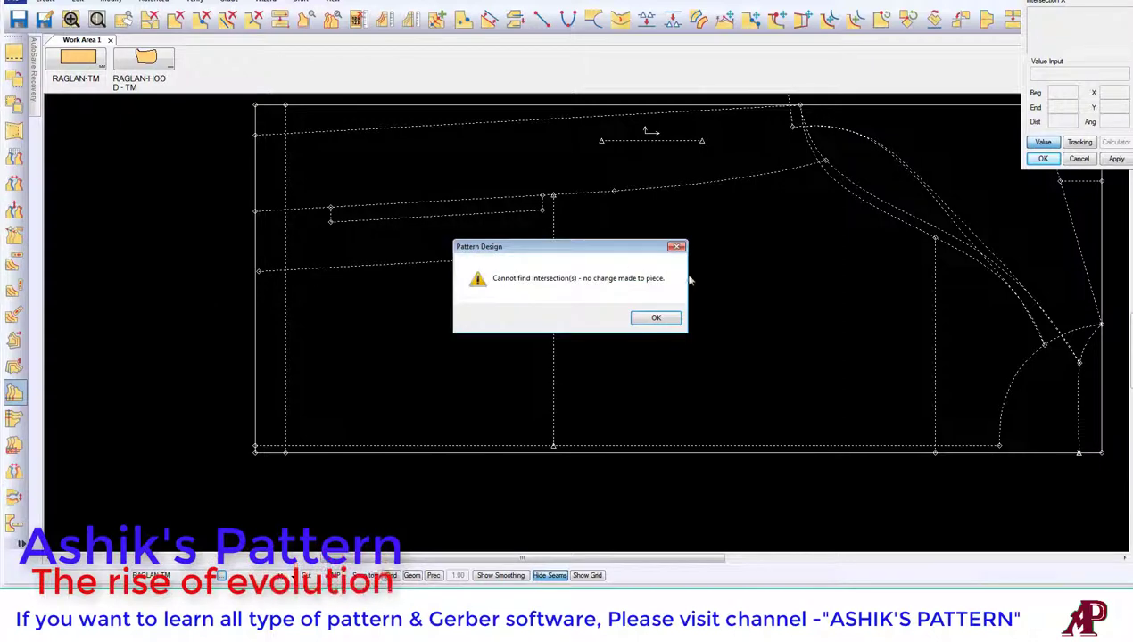
left_click(652, 316)
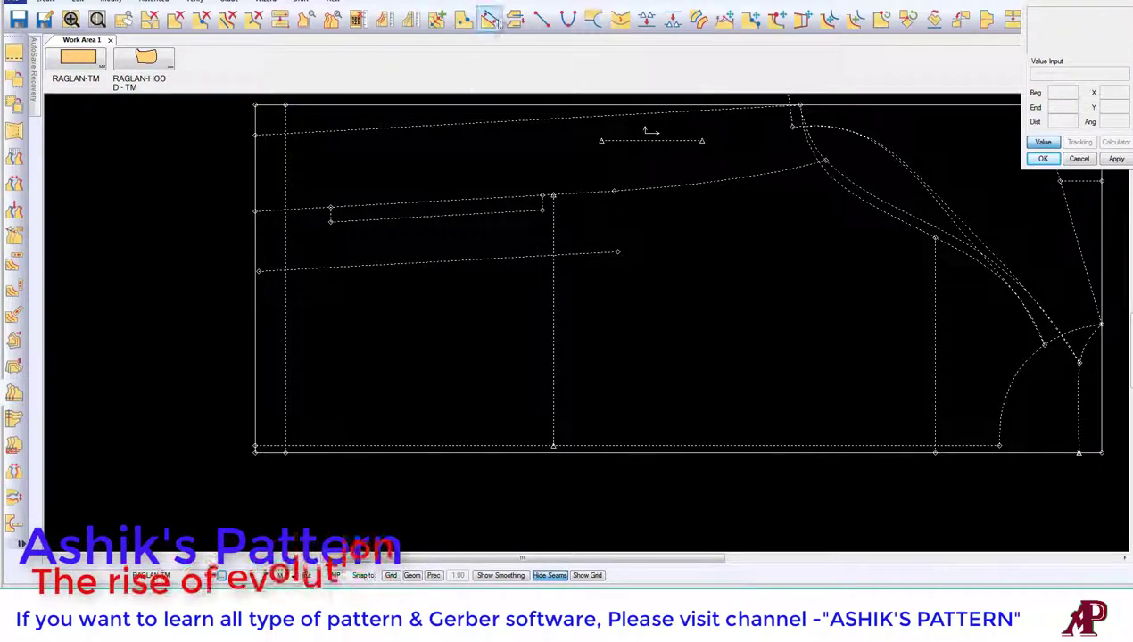
- Move the lower guideline's end leftward past the piece's left border
left_click(776, 18)
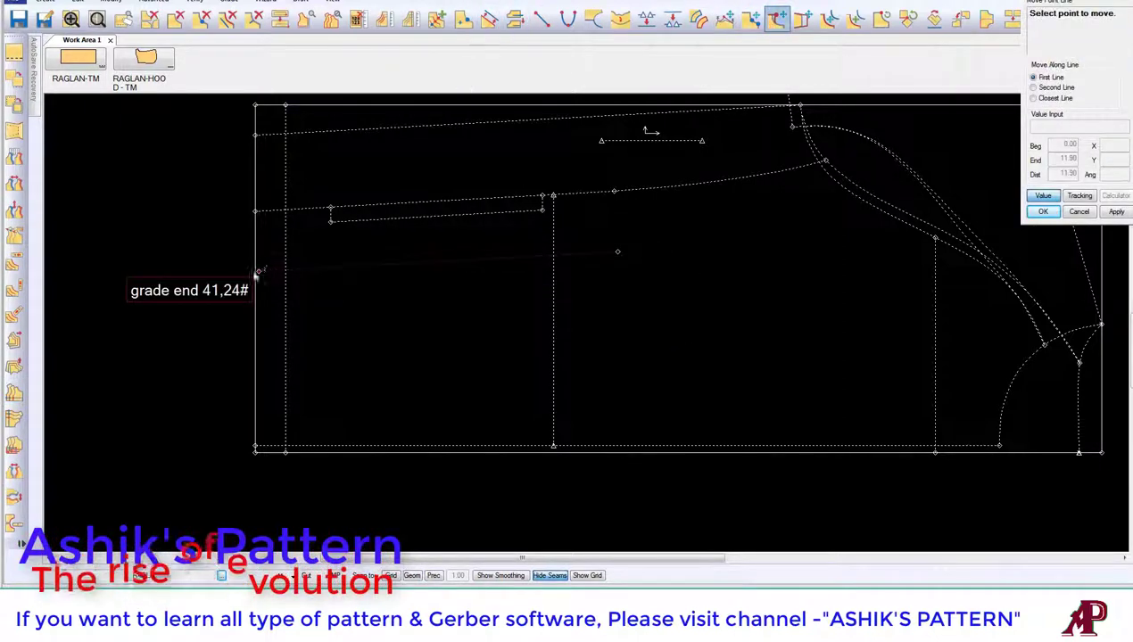
left_click(268, 266)
left_click(1042, 195)
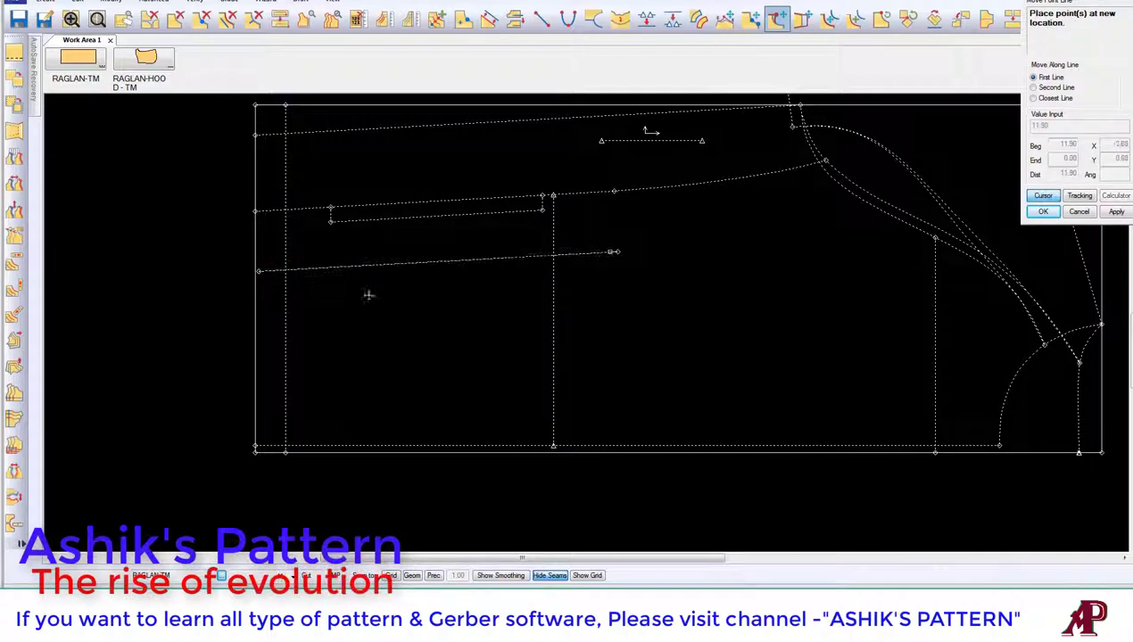
left_click(221, 273)
right_click(444, 214)
left_click(480, 221)
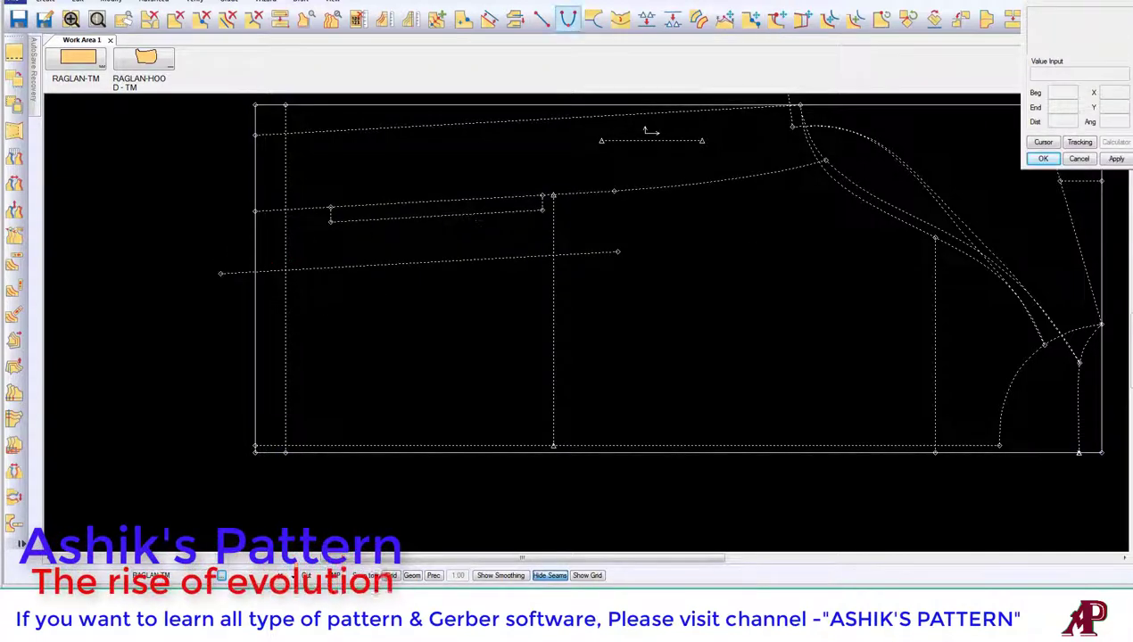
- Clip the lower guideline at the left edge line of the piece
left_click(515, 17)
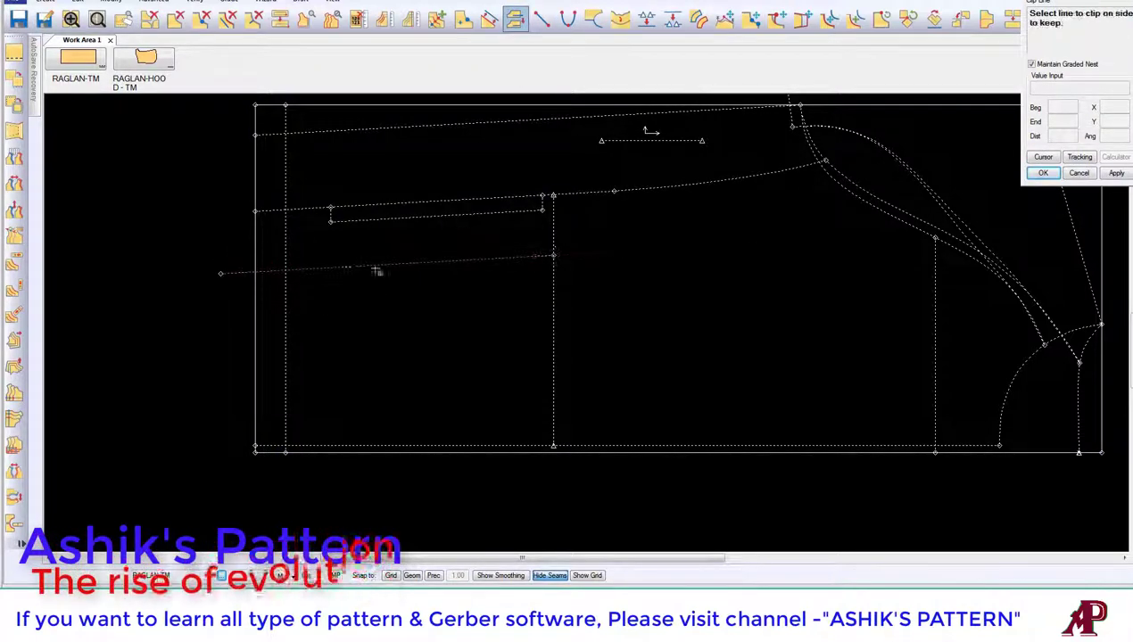
left_click(260, 263)
left_click(258, 263)
right_click(343, 214)
left_click(377, 221)
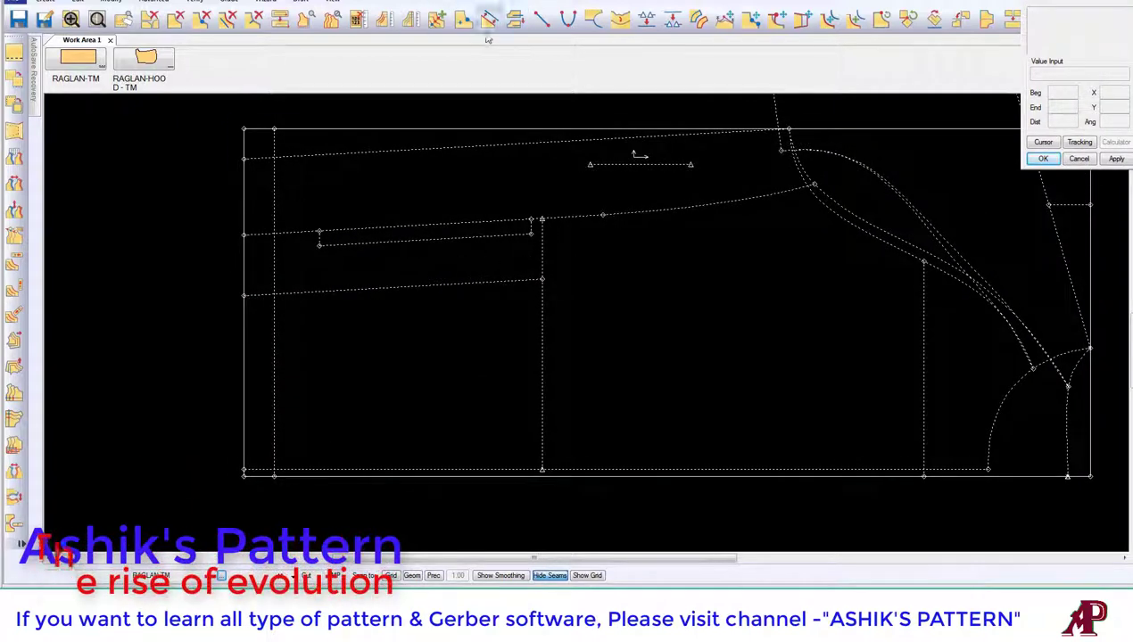
left_click(436, 17)
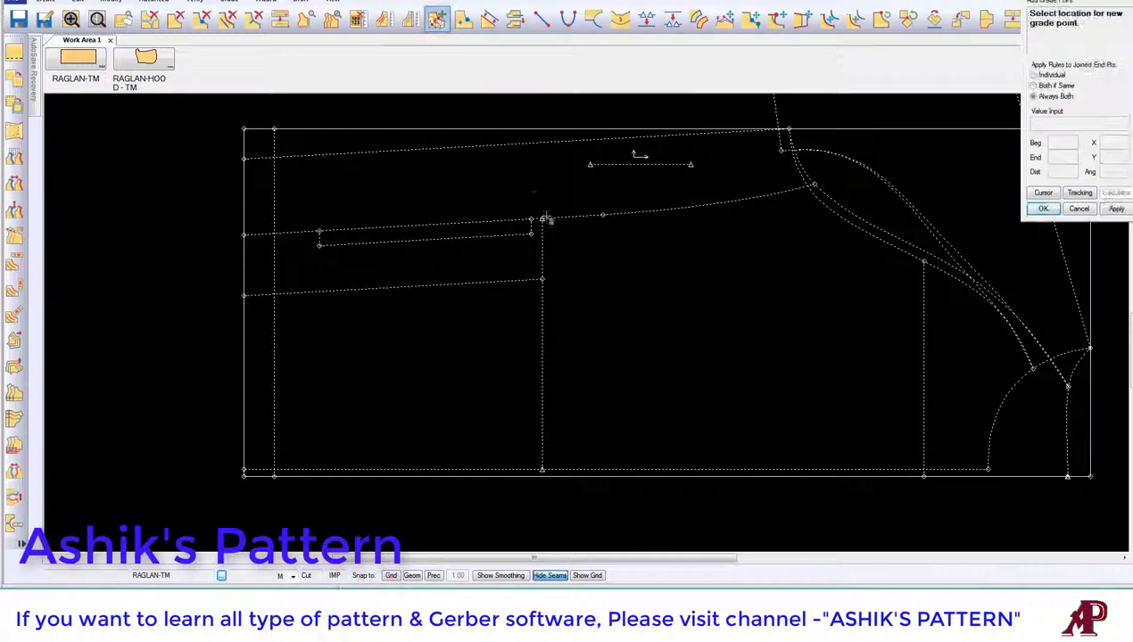
key("Escape")
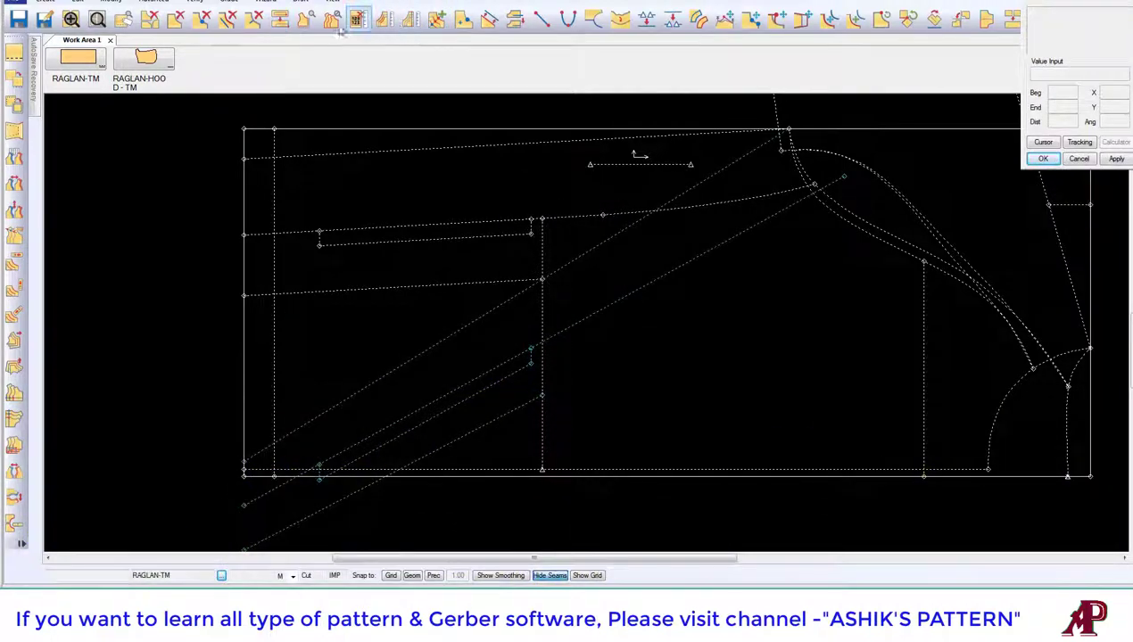
middle_click_drag(600, 248, 495, 272)
scroll(495, 272, "down", 2)
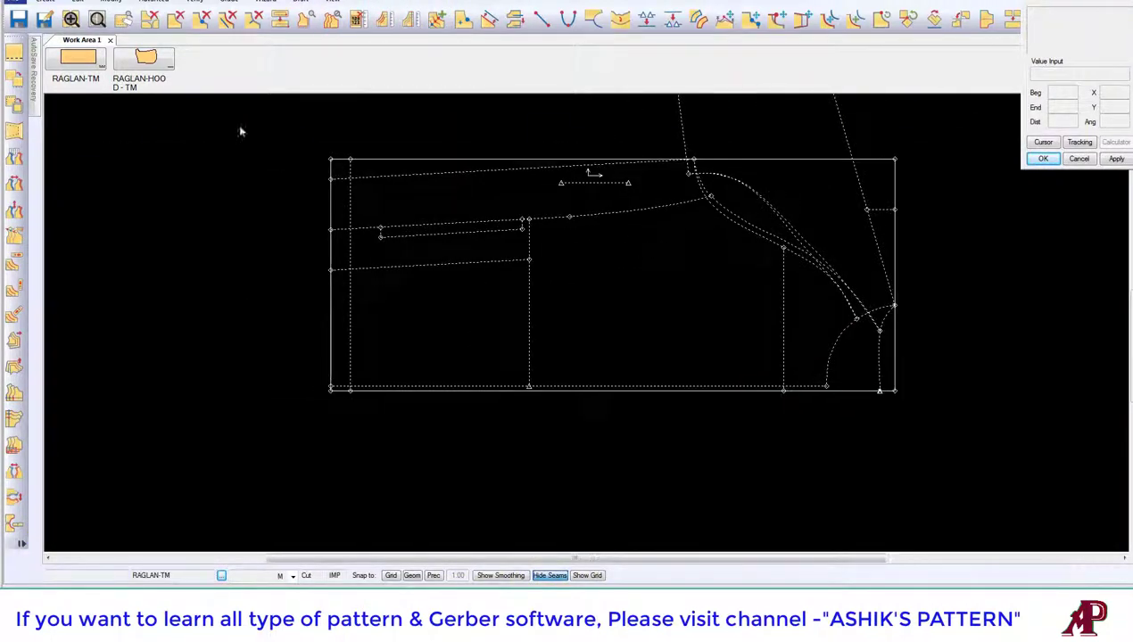
scroll(526, 306, "up", 2)
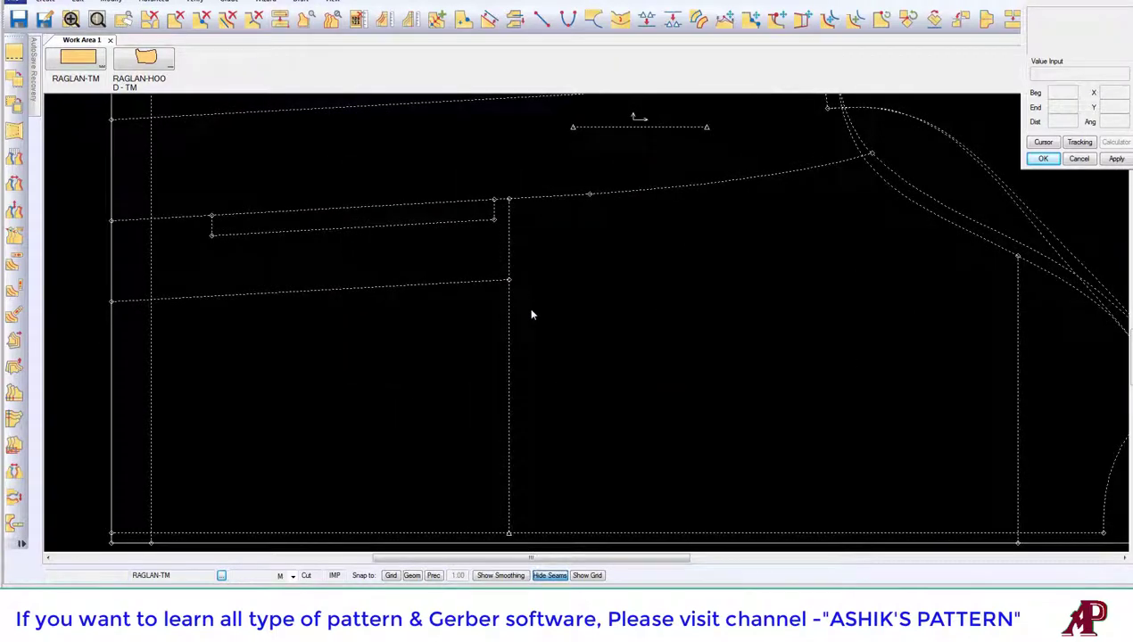
scroll(335, 191, "up", 1)
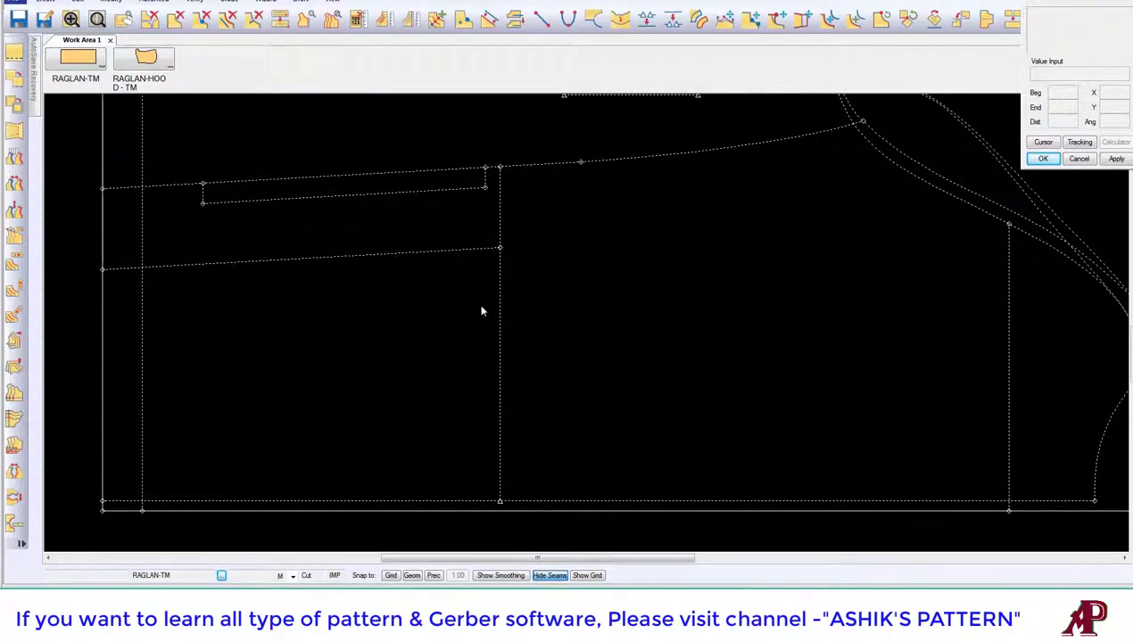
middle_click_drag(480, 310, 479, 330)
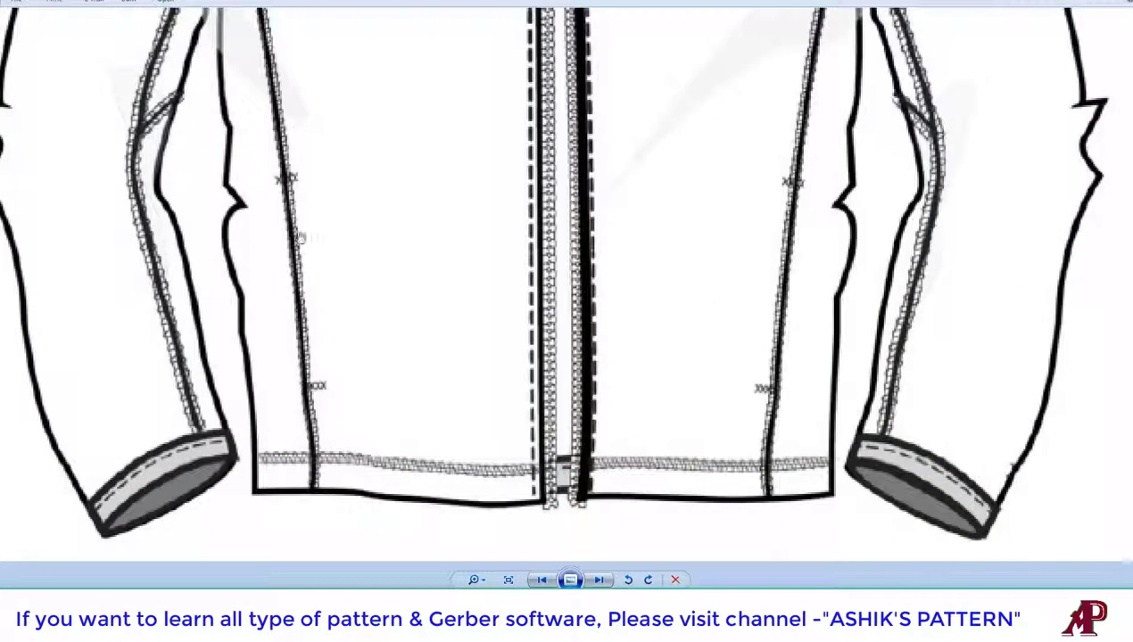
- Zoom into the sketch's chest pocket and pan up to the hood collar
scroll(713, 161, "up", 2)
scroll(745, 188, "up", 1)
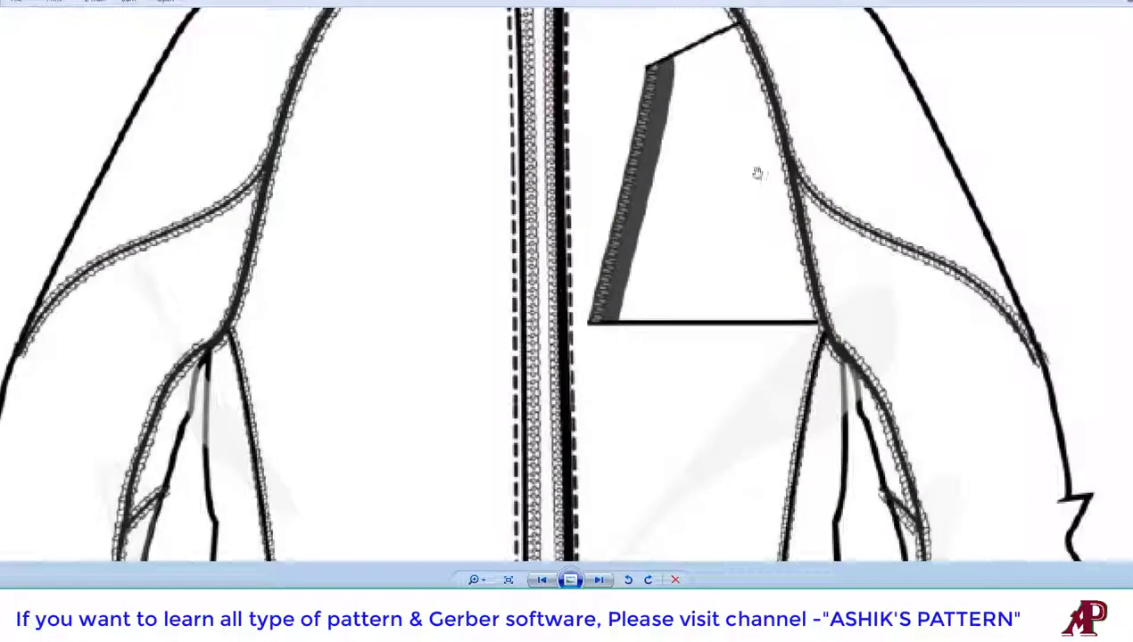
left_click_drag(758, 173, 656, 281)
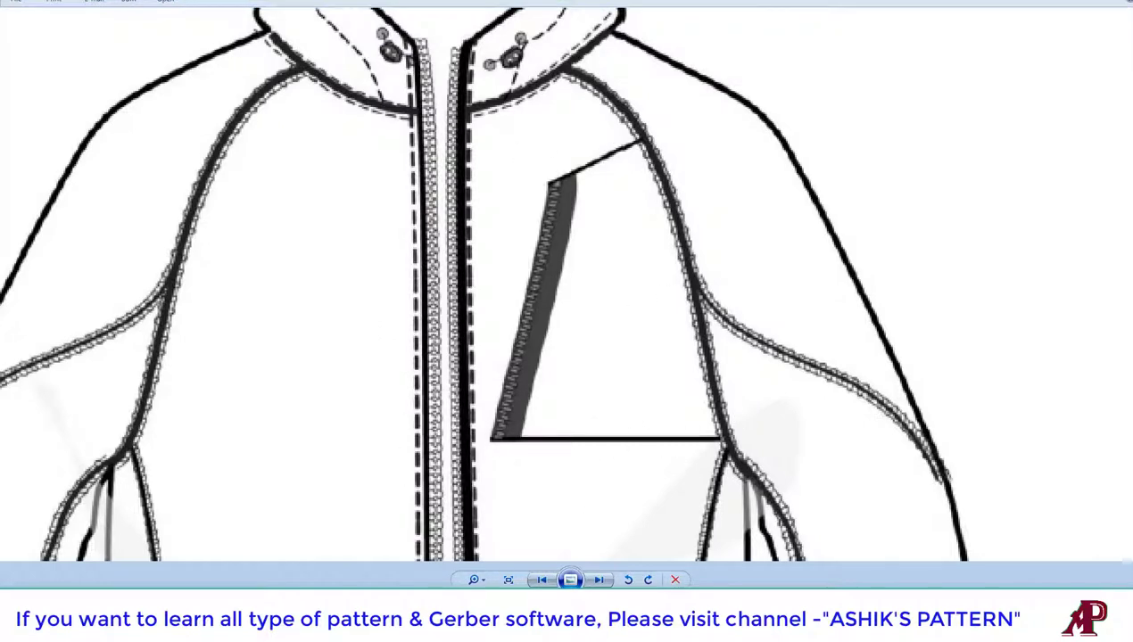
- Back in the draft, move the vertical guideline's lower end up to leave a short mark
key("alt+Tab")
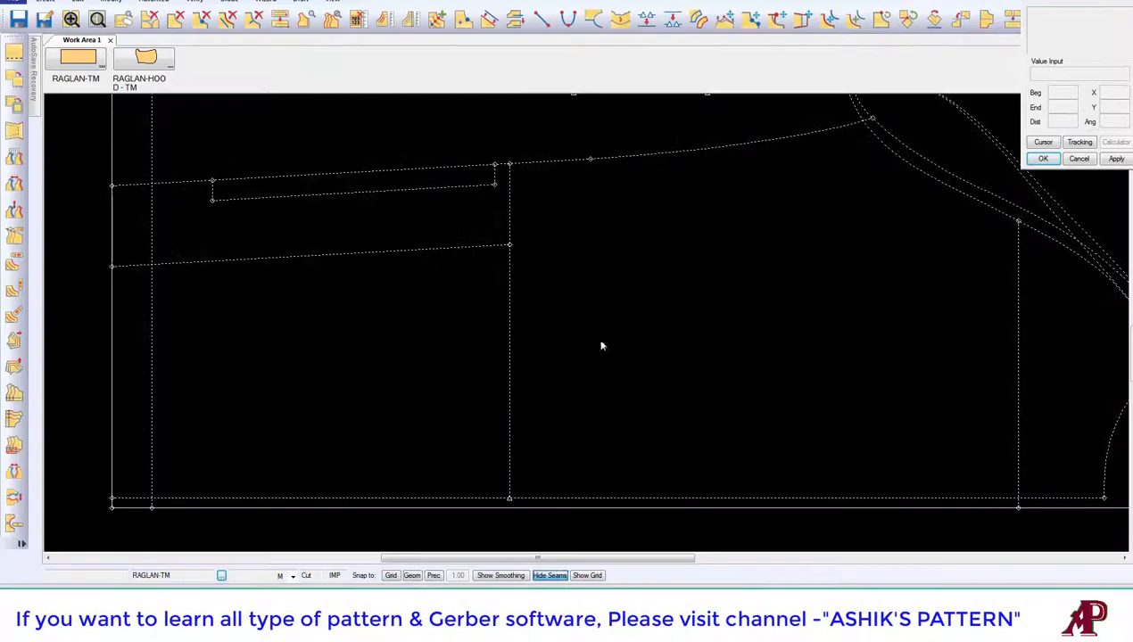
scroll(591, 284, "down", 2)
scroll(587, 273, "down", 2)
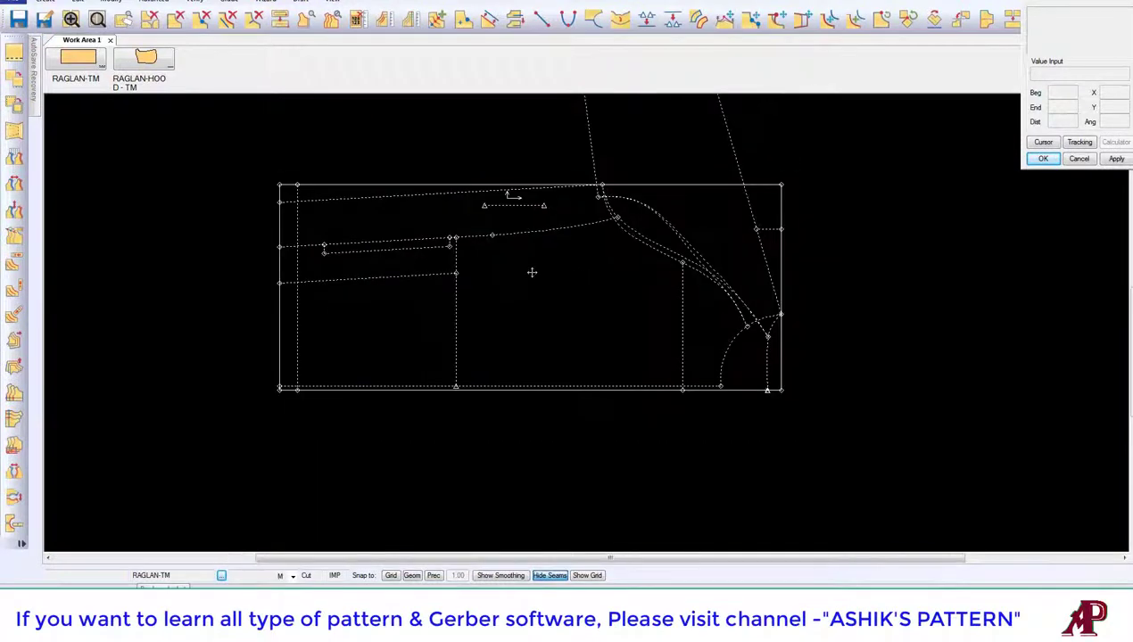
scroll(531, 272, "up", 2)
scroll(625, 291, "down", 1)
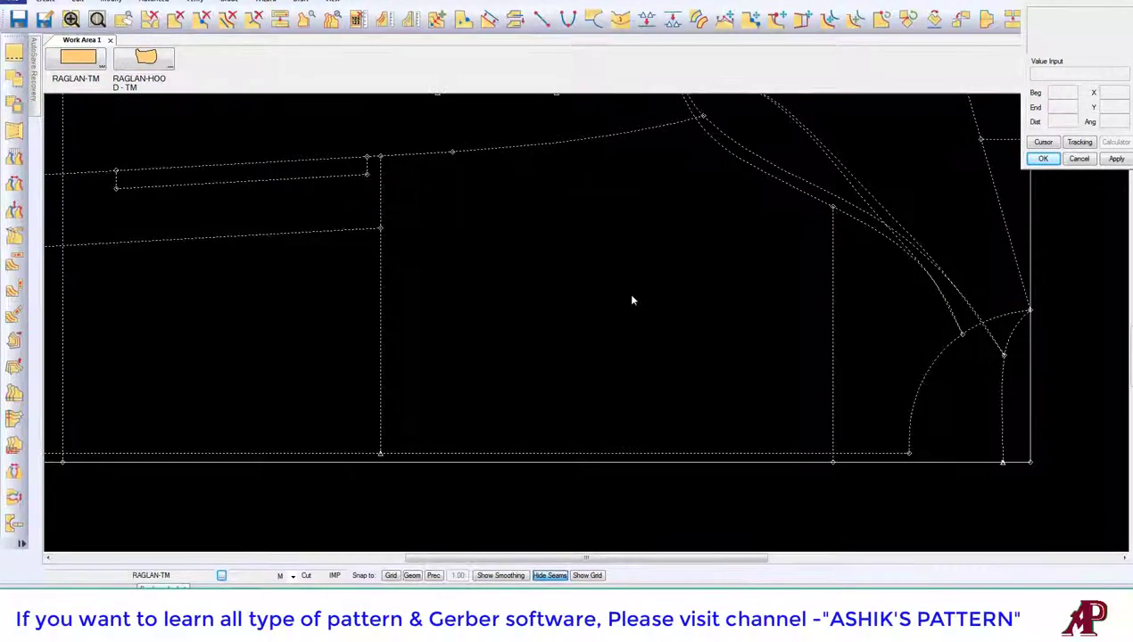
scroll(625, 292, "down", 1)
scroll(776, 370, "up", 1)
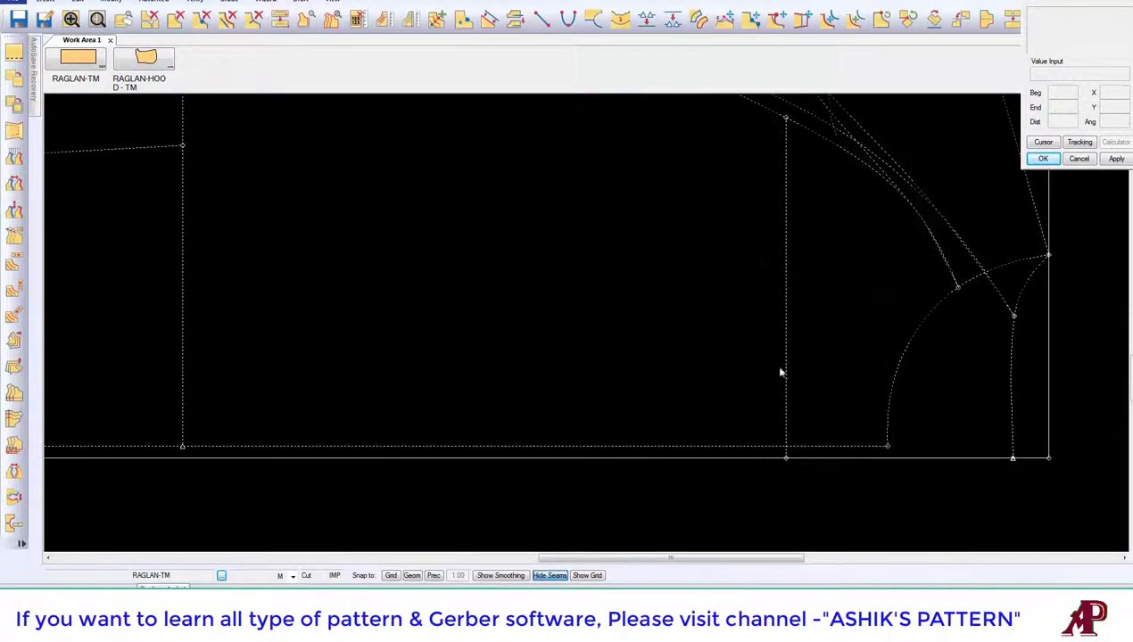
left_click(776, 18)
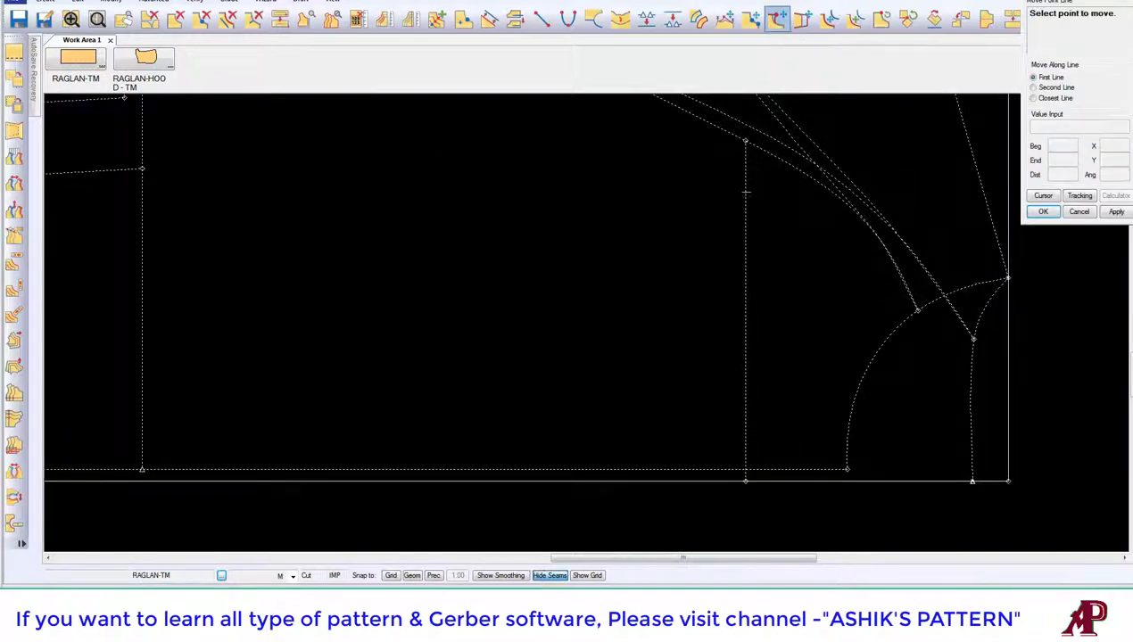
left_click(745, 481)
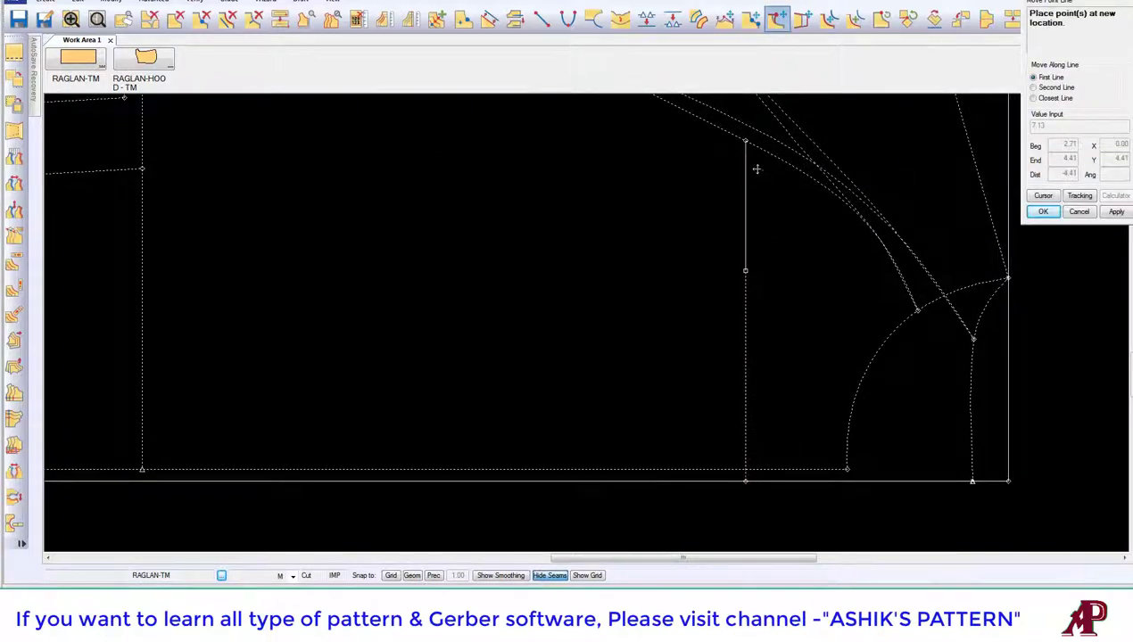
left_click(746, 157)
- Zoom in on the armhole area of the RAGLAN-TM piece
scroll(754, 330, "down", 1)
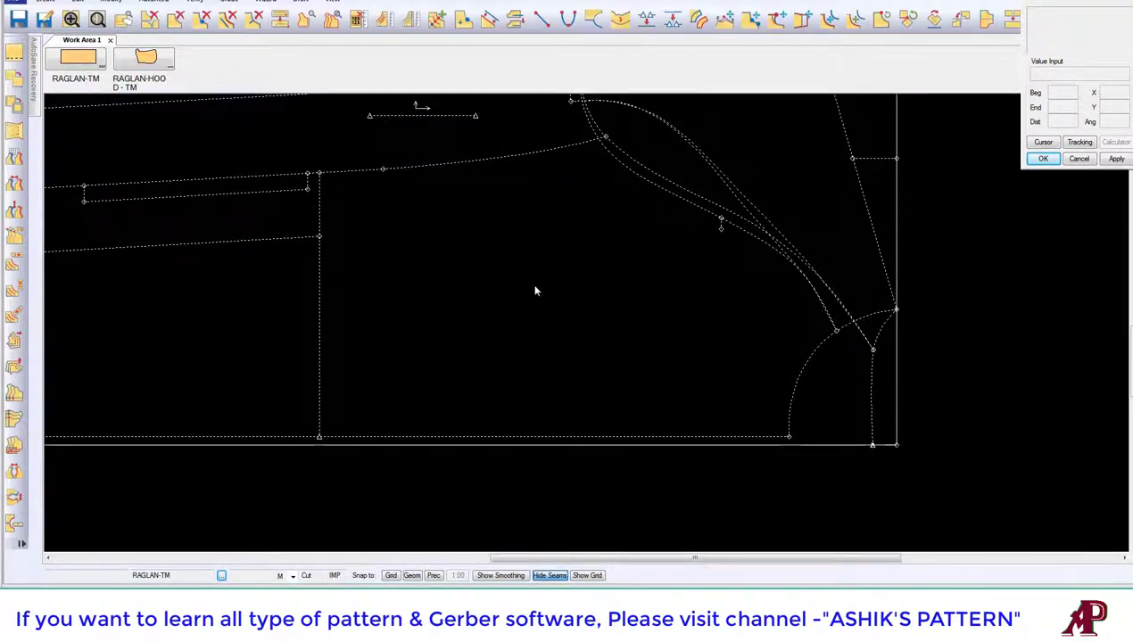
middle_click_drag(536, 288, 526, 317)
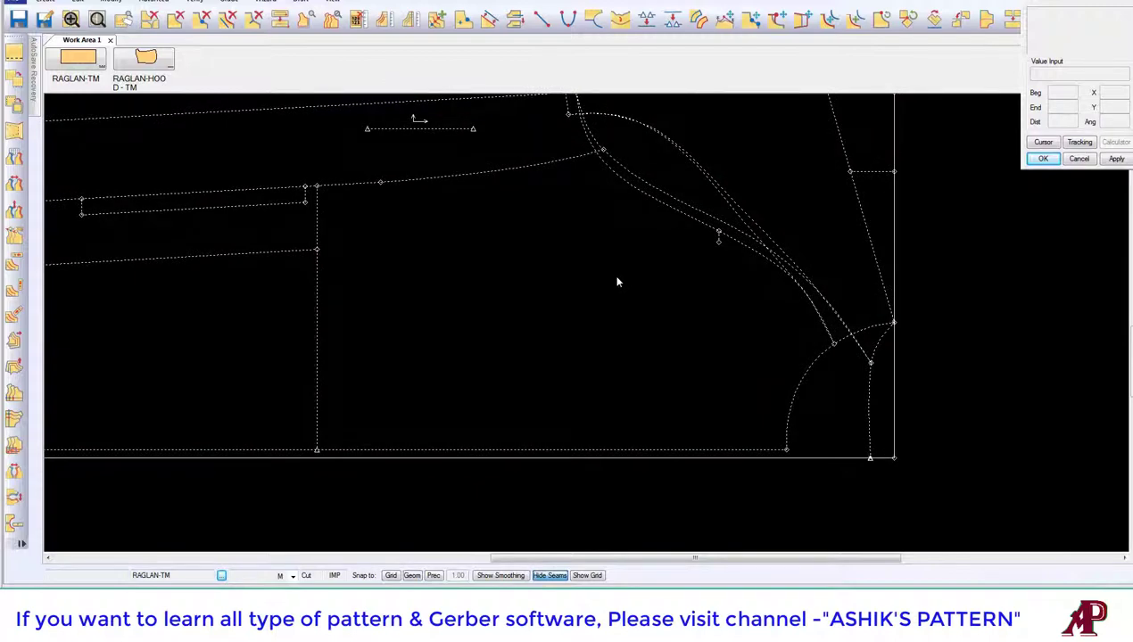
middle_click_drag(618, 282, 570, 281)
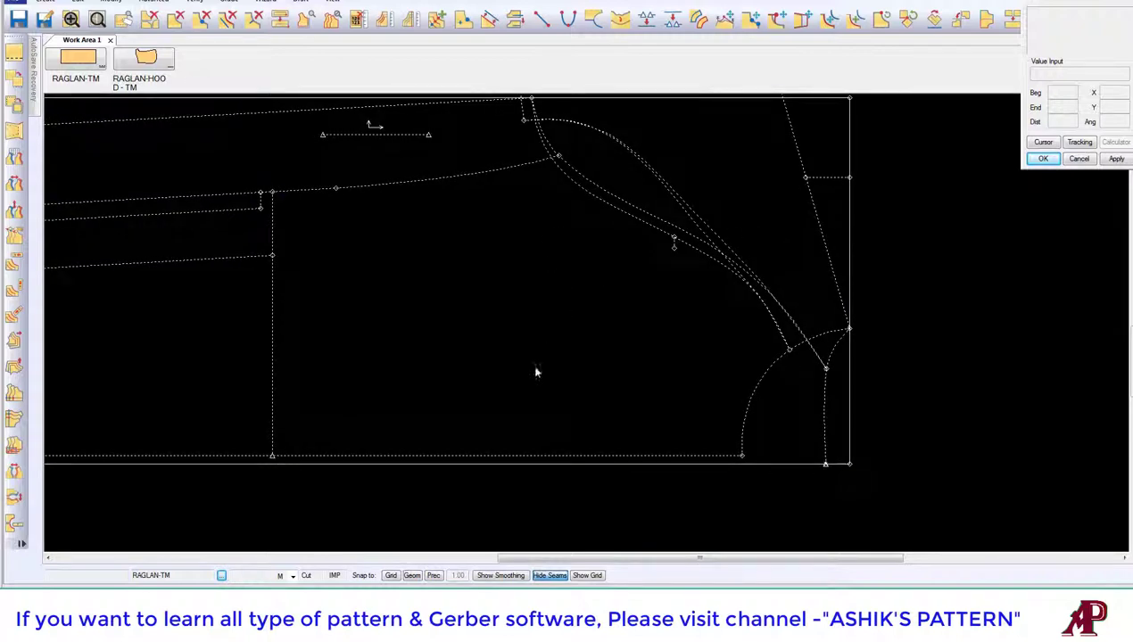
middle_click_drag(527, 390, 531, 381)
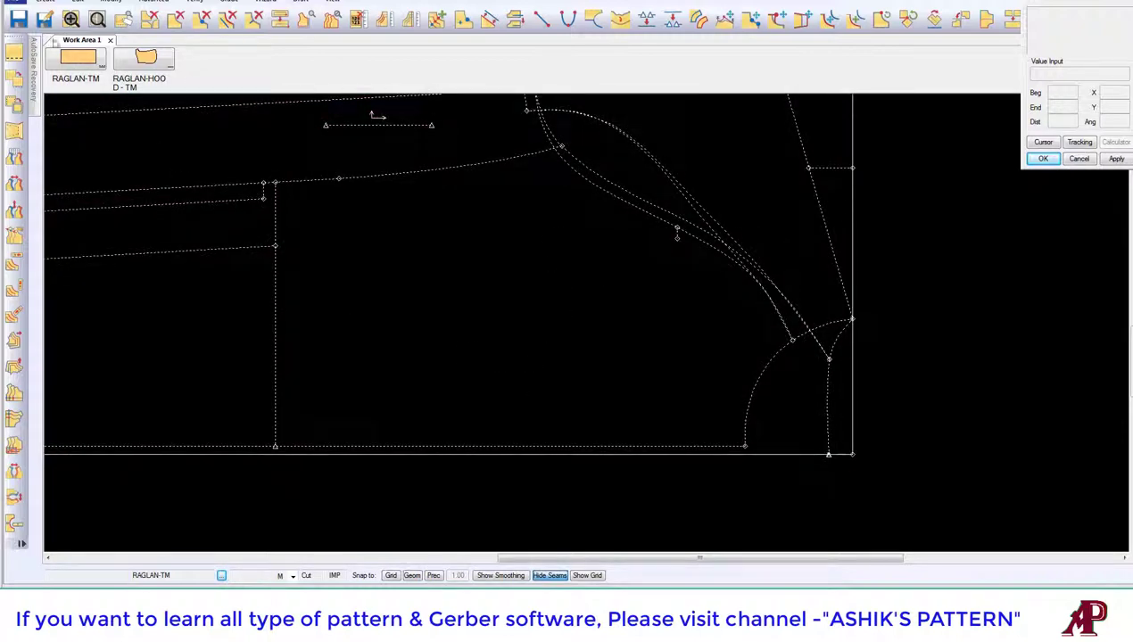
left_click(72, 18)
left_click(223, 112)
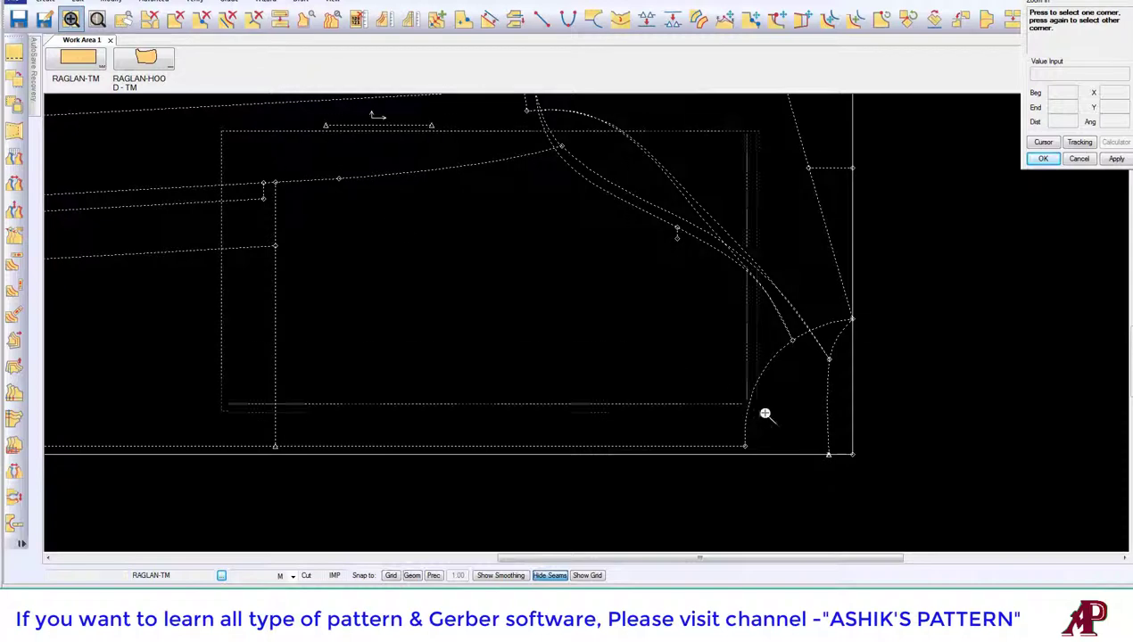
left_click(895, 486)
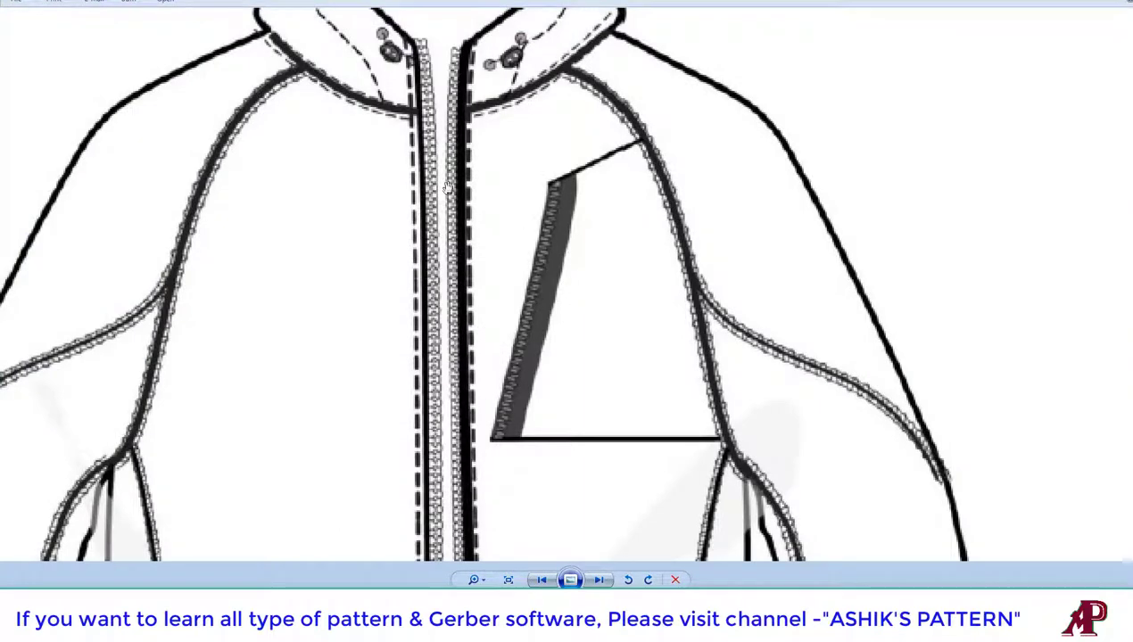
- Pan and zoom out the sketch to fit both front and back views
left_click_drag(566, 295, 565, 283)
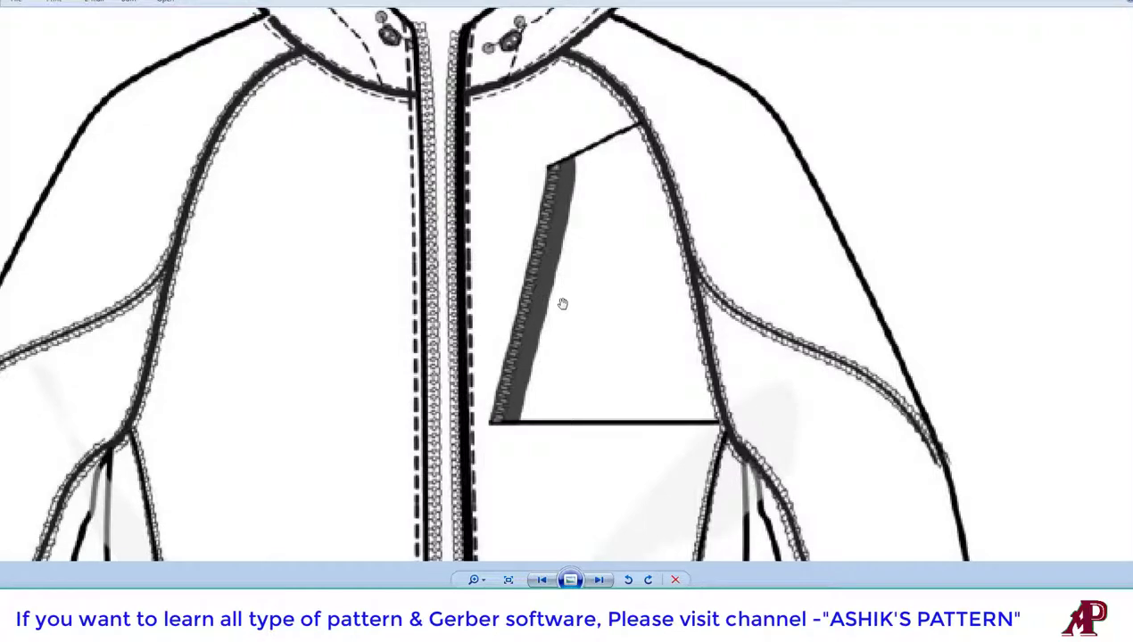
scroll(562, 305, "down", 5)
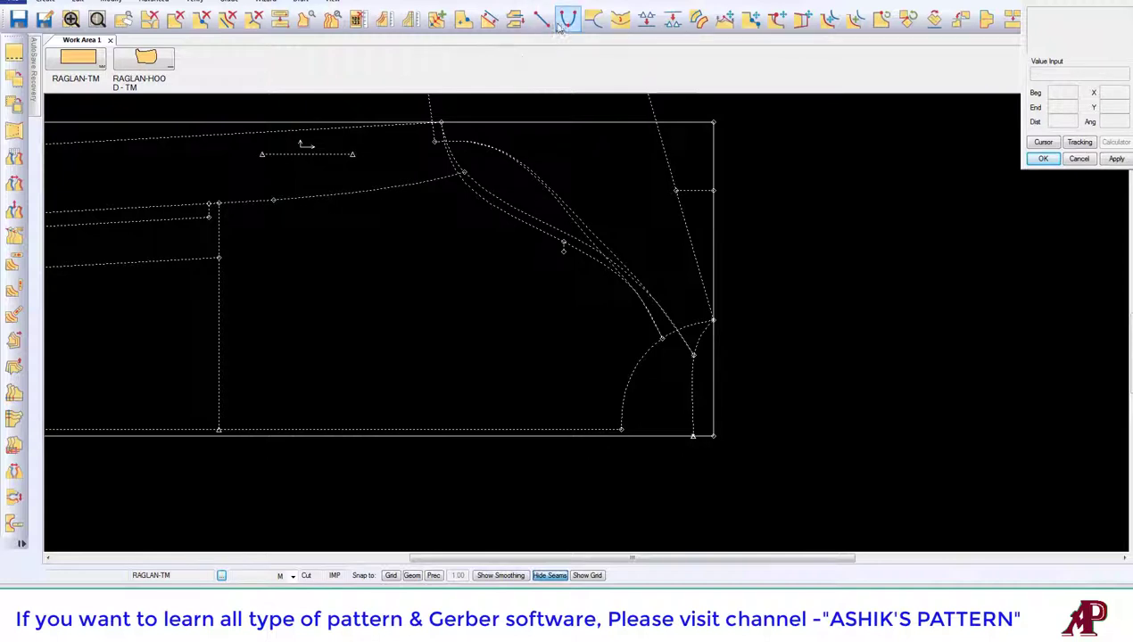
- Draw a vertical line from a point on the raglan curve down to the hem
left_click(541, 18)
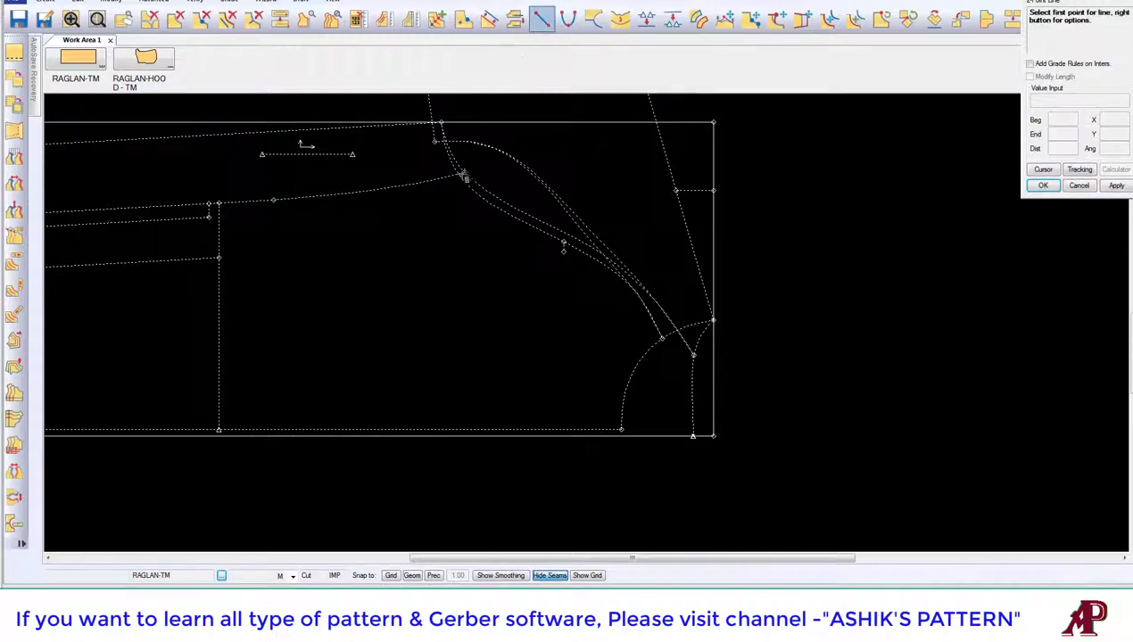
left_click(454, 177)
left_click(458, 174)
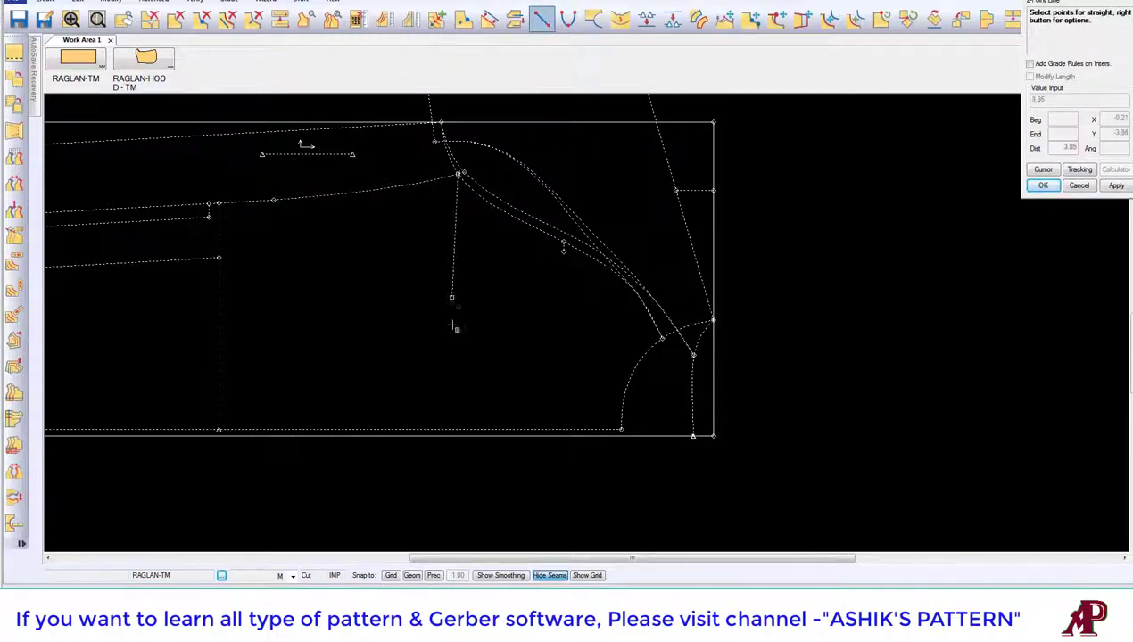
right_click(451, 357)
left_click(450, 270)
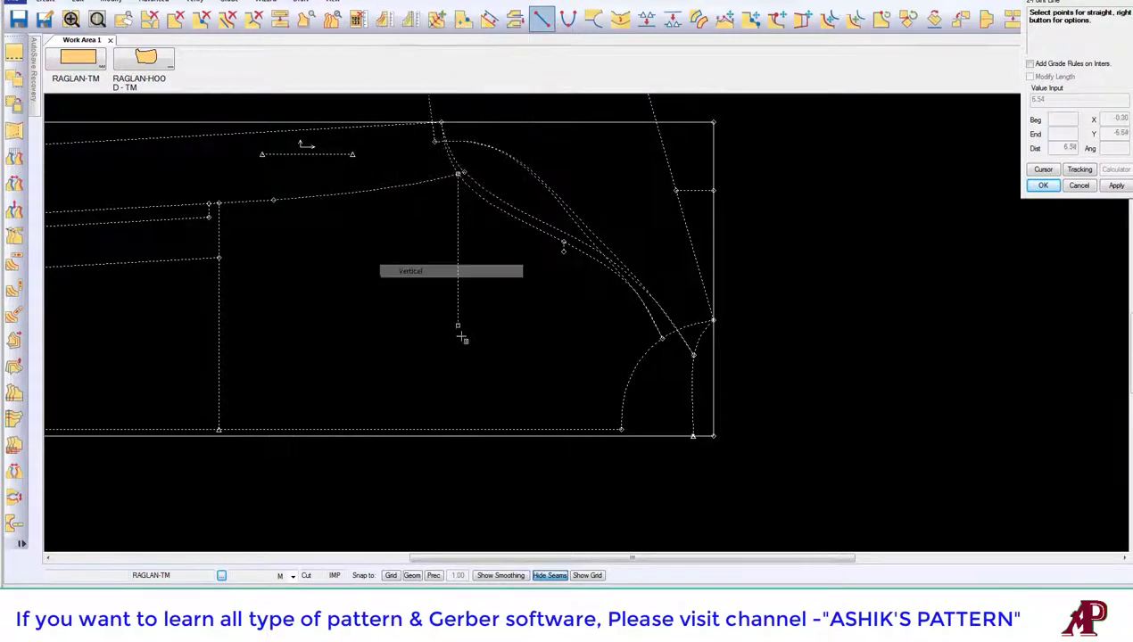
left_click(464, 421)
right_click(423, 134)
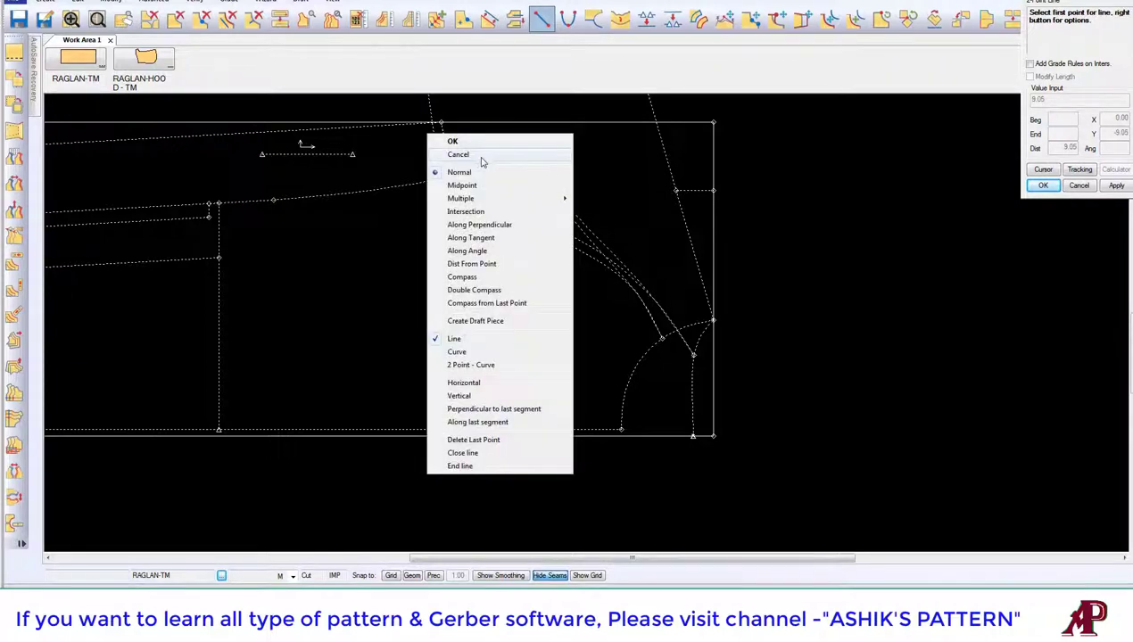
left_click(481, 157)
- Start Offset Even and cancel it without offsetting anything
left_click(489, 18)
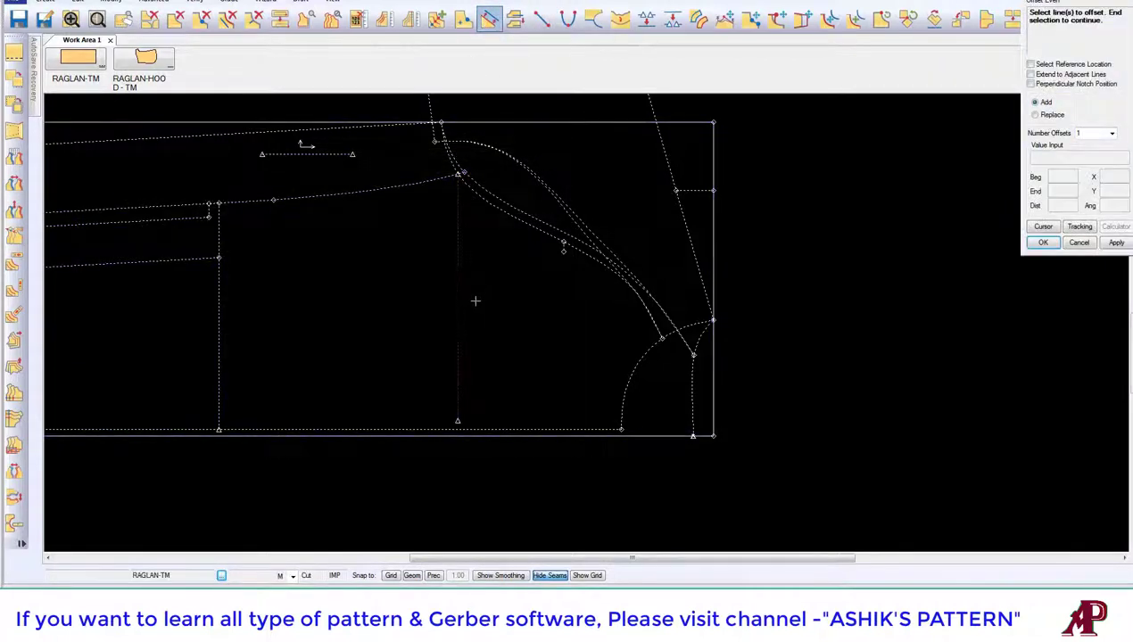
right_click(507, 205)
left_click(501, 222)
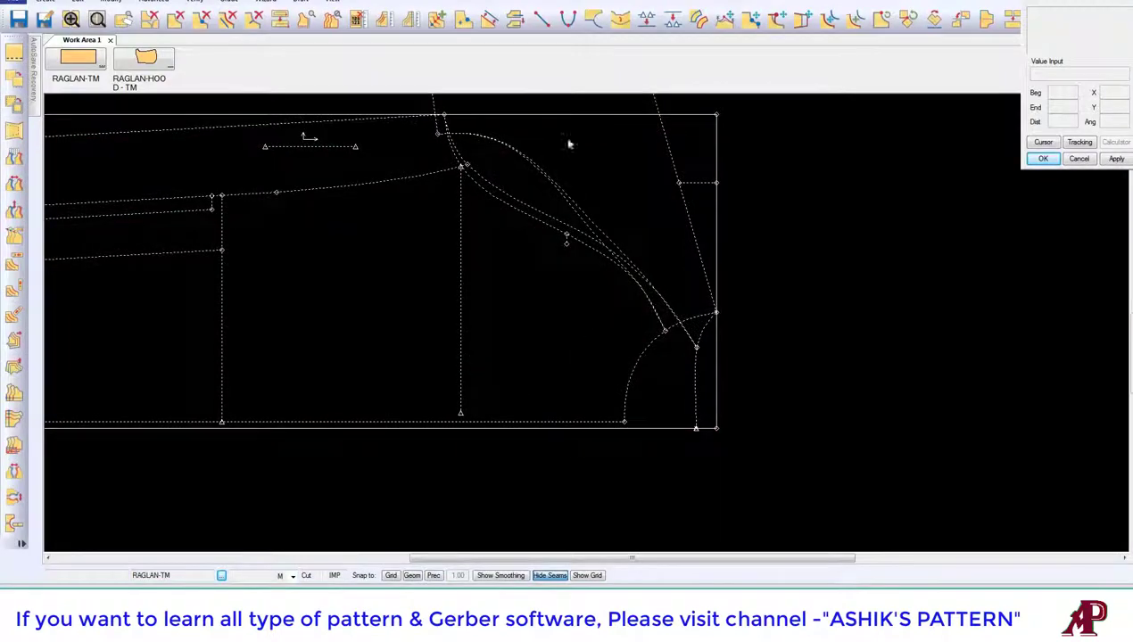
- Offset the bottom edge to a parallel line just above the hem and clip the vertical guideline
left_click(489, 18)
left_click(482, 421)
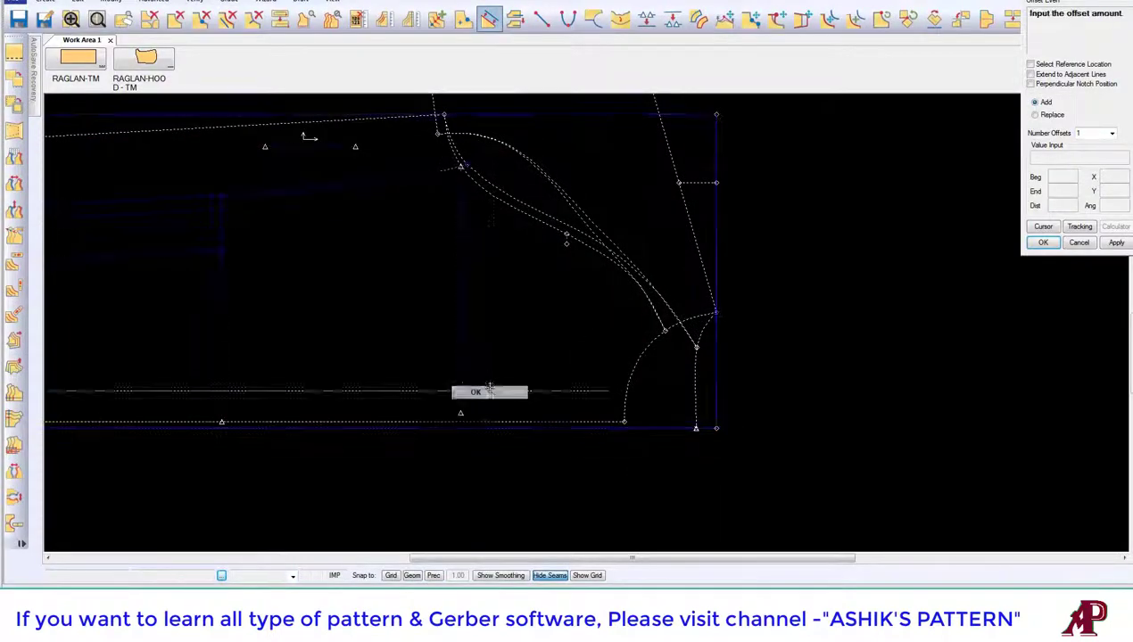
left_click(488, 390)
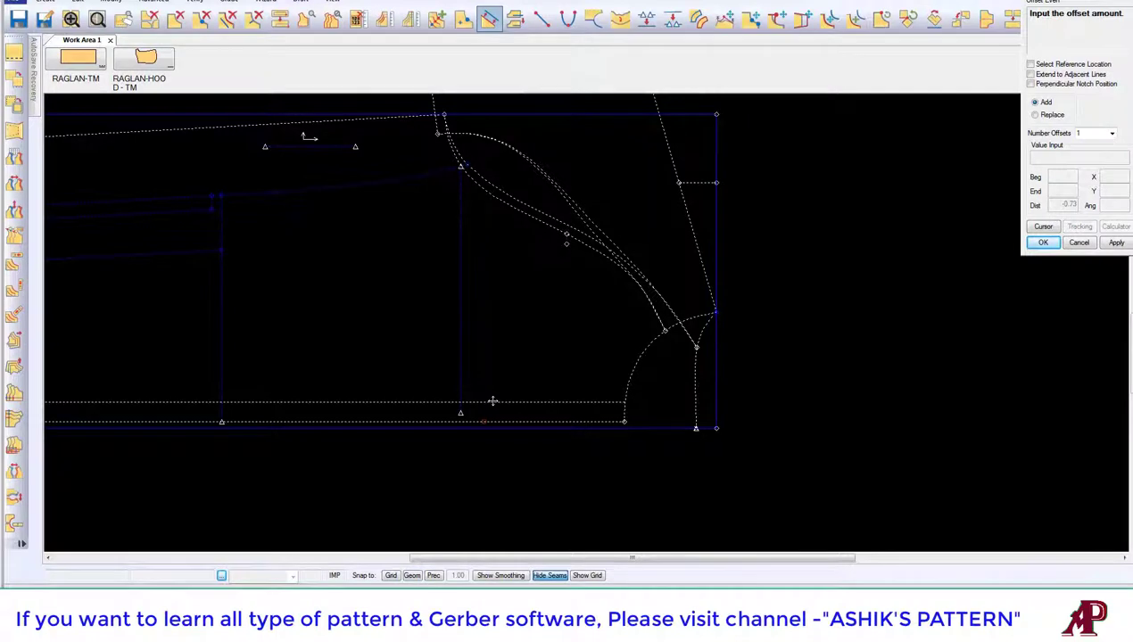
left_click(492, 401)
type("-7")
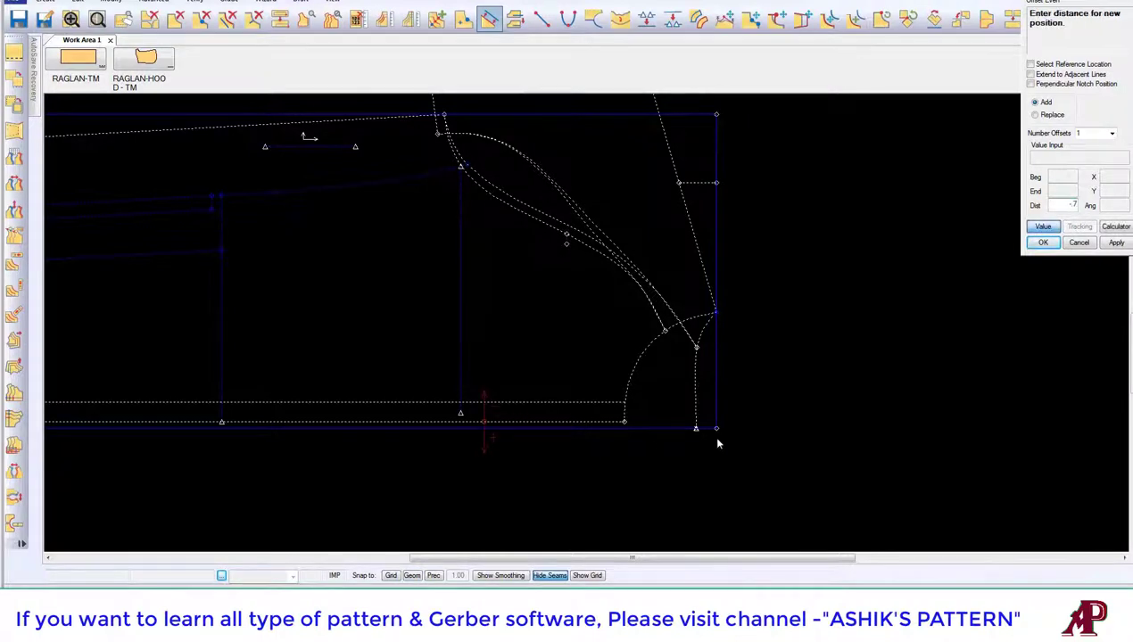
key("Return")
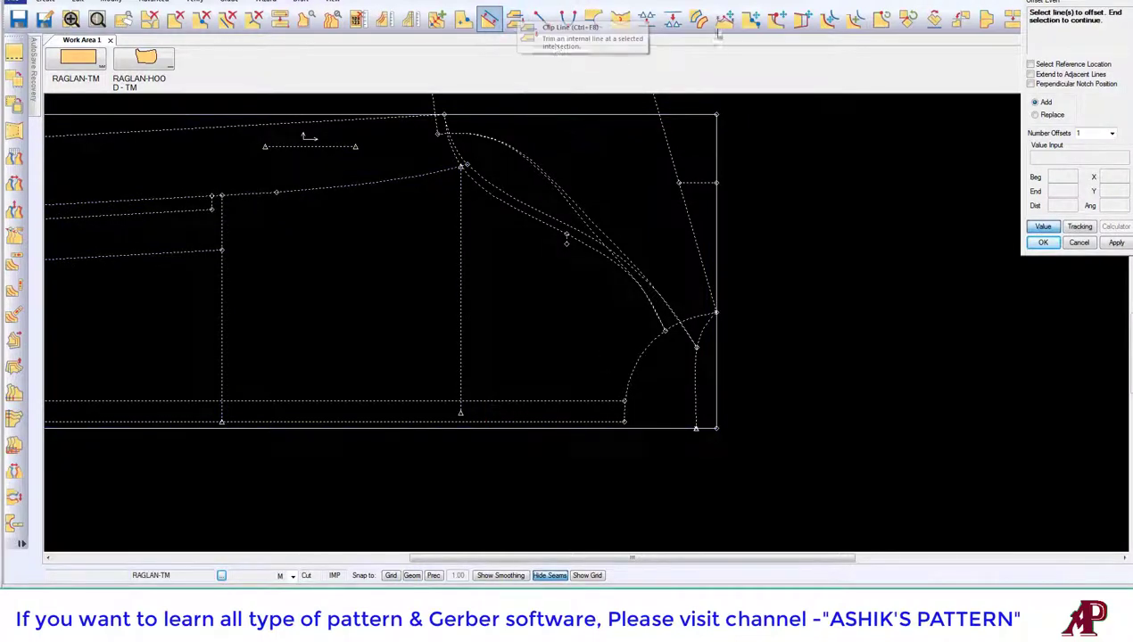
left_click(515, 18)
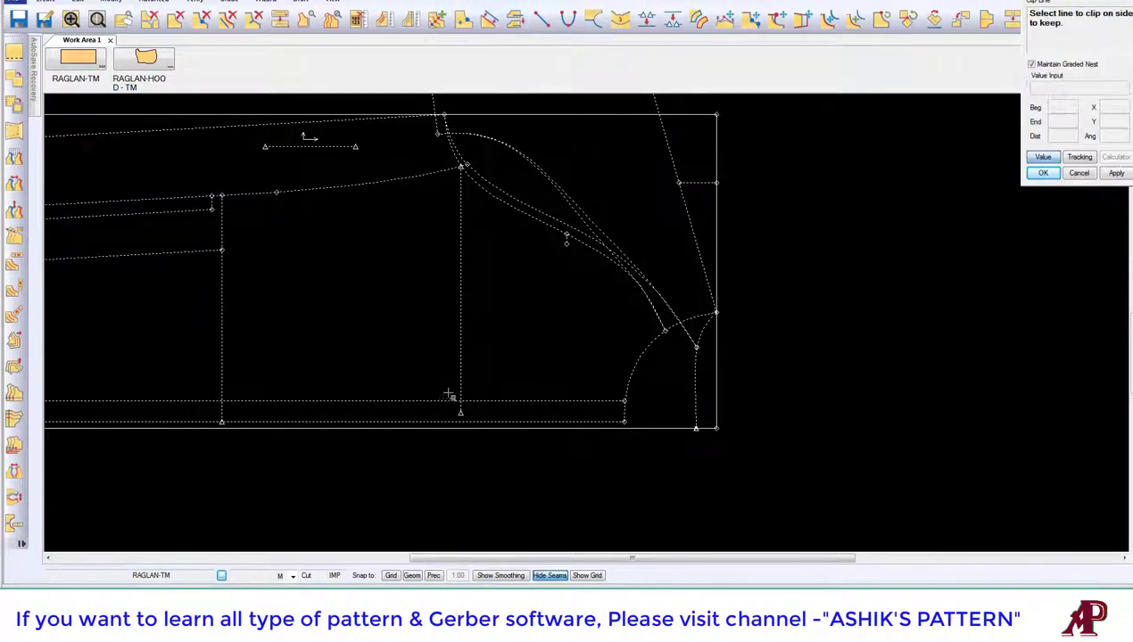
left_click(226, 18)
right_click(569, 328)
- Confirm the trim, float the input panel, and abandon a first Flip Piece attempt
left_click(549, 354)
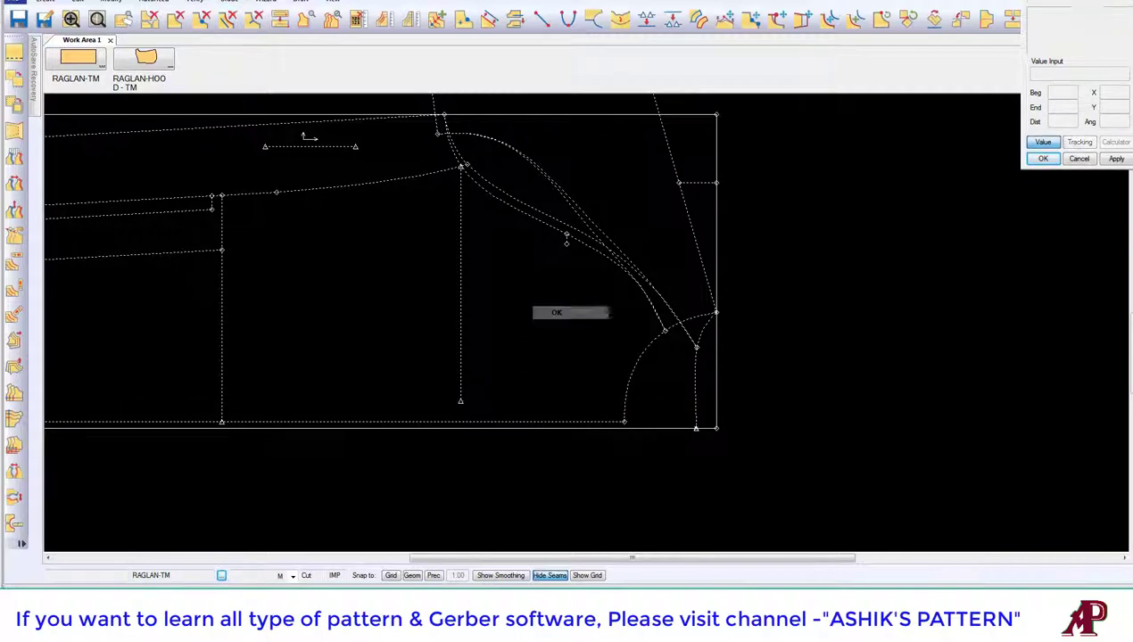
left_click_drag(1052, 3, 1020, 152)
left_click(960, 20)
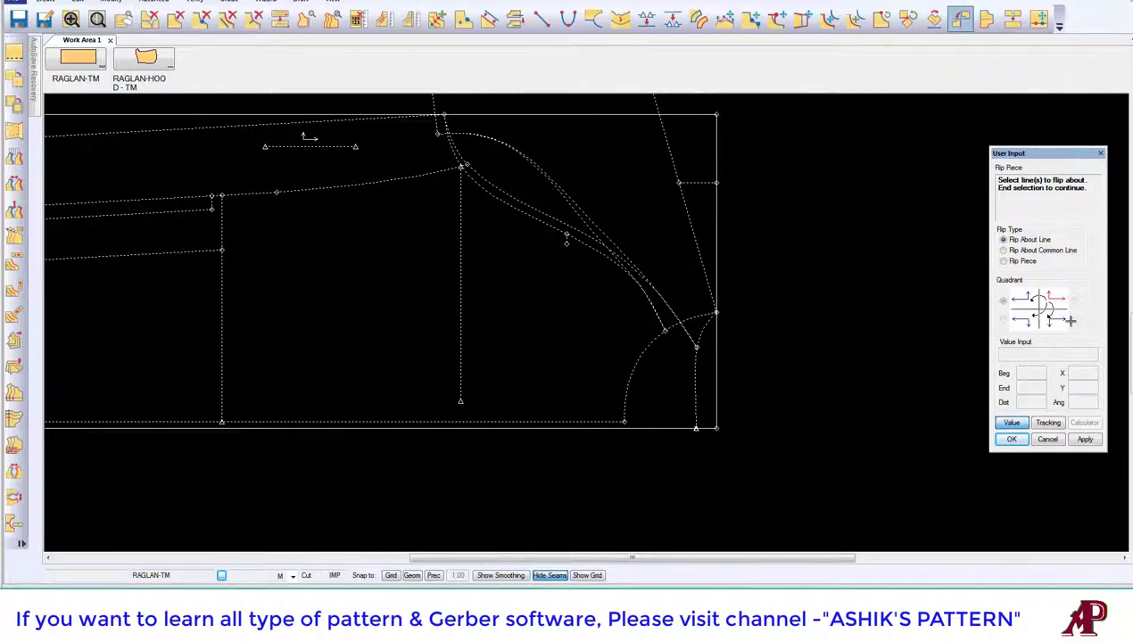
left_click(1023, 260)
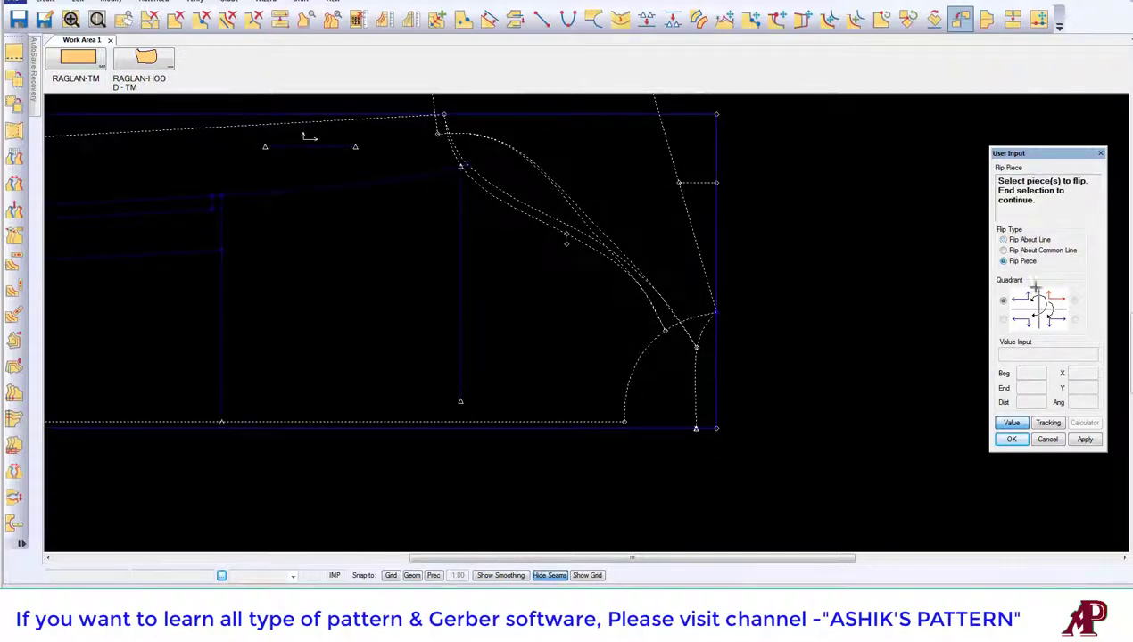
right_click(567, 256)
left_click(579, 261)
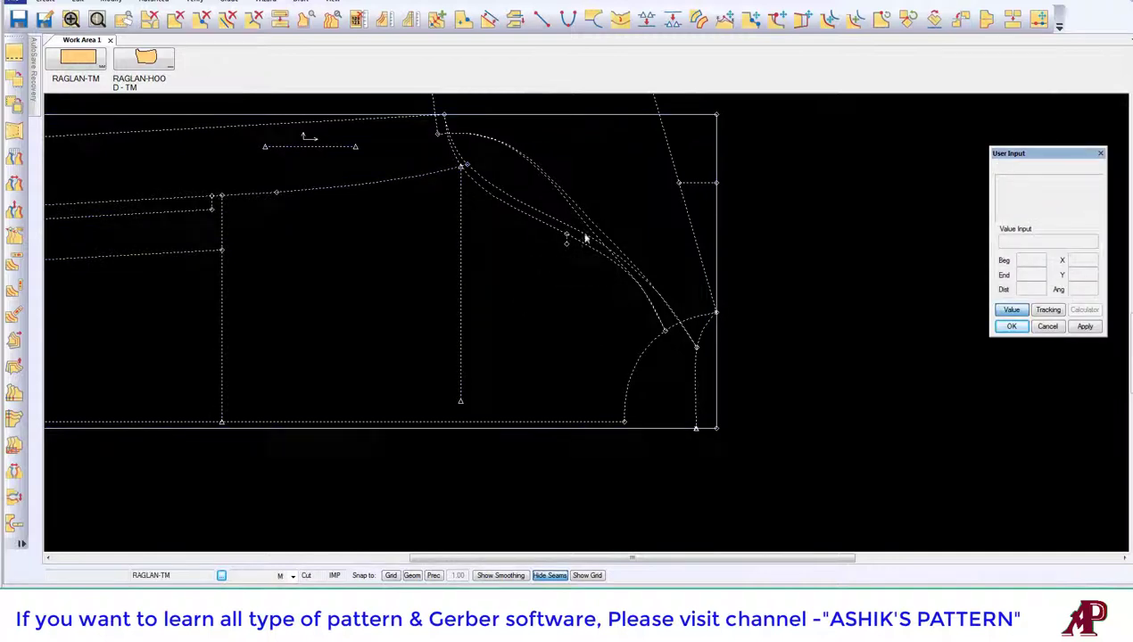
- Select the RAGLAN-TM piece and flip it top to bottom
left_click(960, 18)
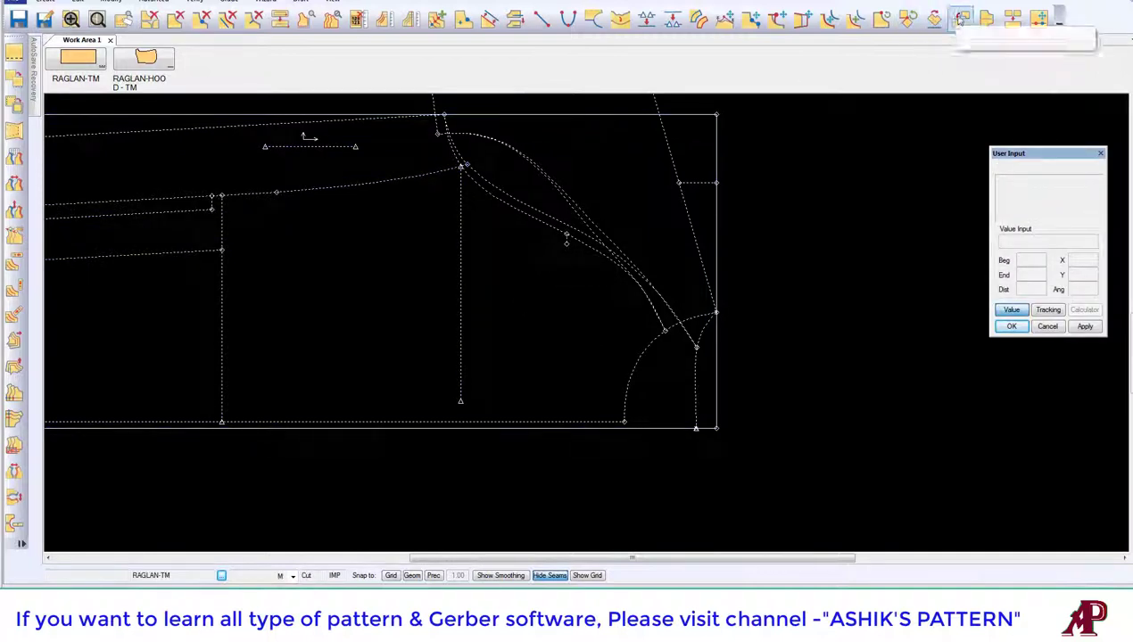
left_click(566, 339)
right_click(547, 256)
left_click(562, 265)
right_click(540, 212)
left_click(550, 221)
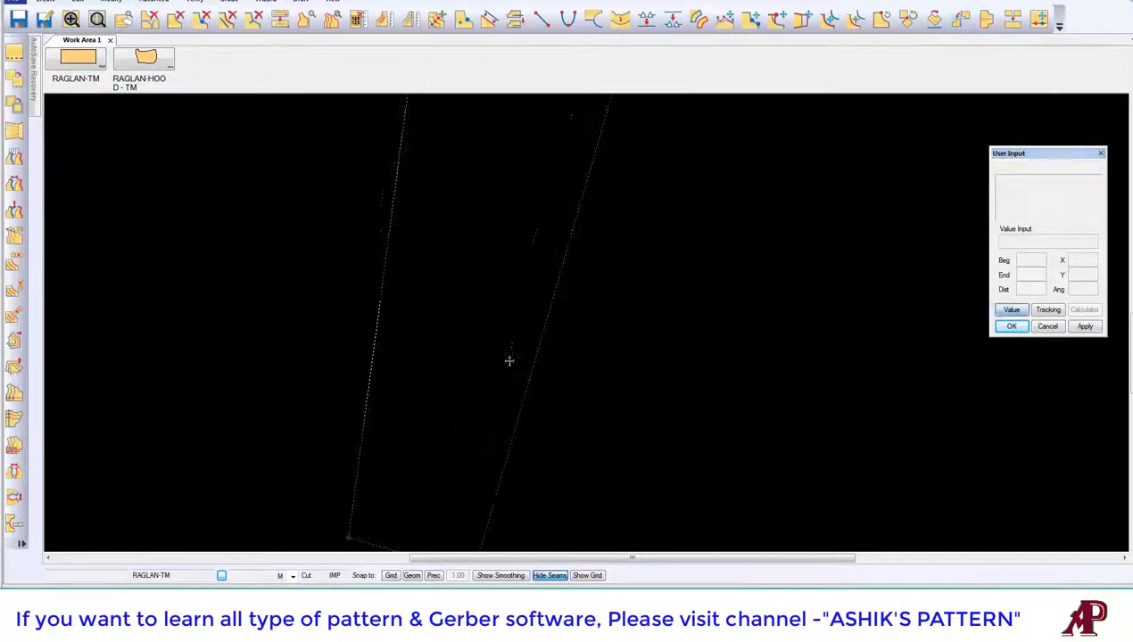
scroll(528, 303, "up", 2)
scroll(527, 267, "up", 2)
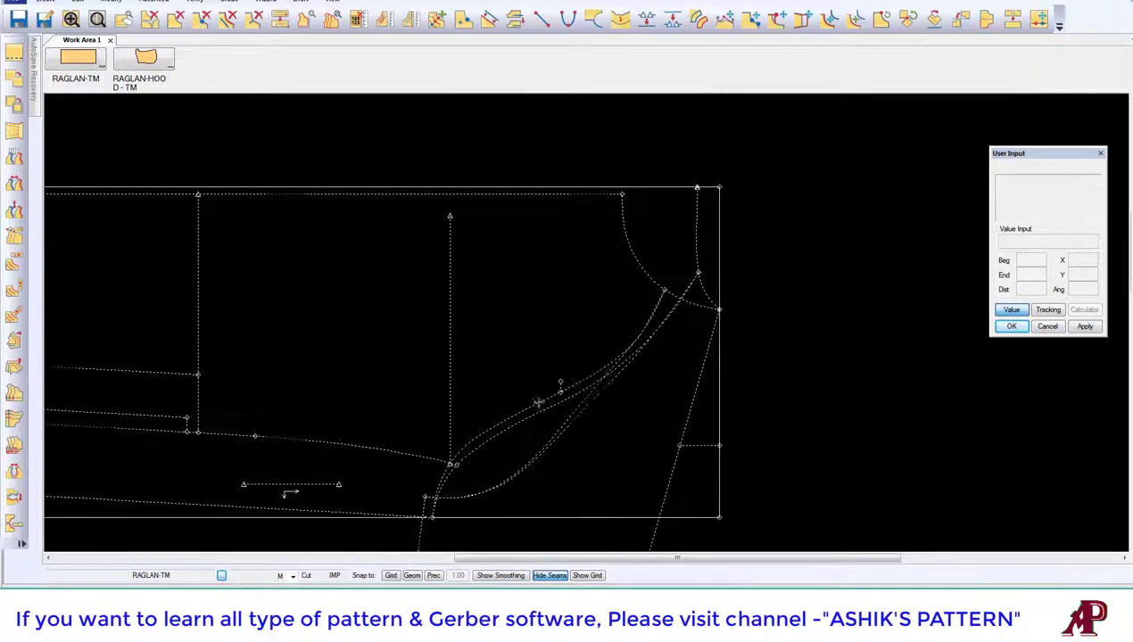
scroll(542, 254, "up", 2)
scroll(526, 242, "up", 1)
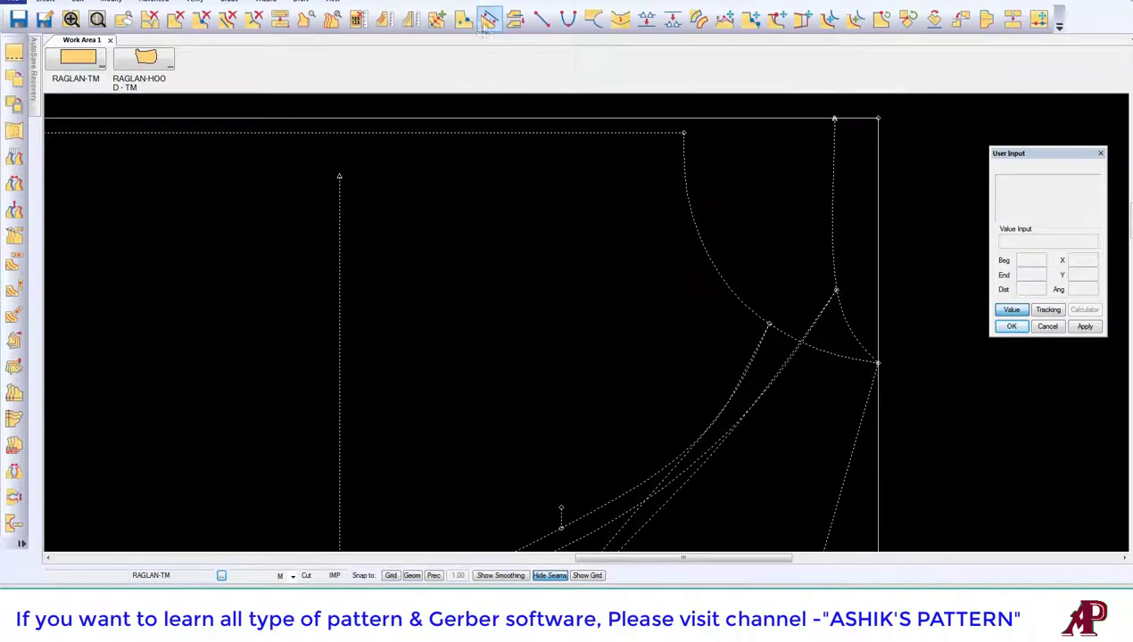
- Offset the top line by 2 to make a horizontal guide below the top edge
left_click(489, 18)
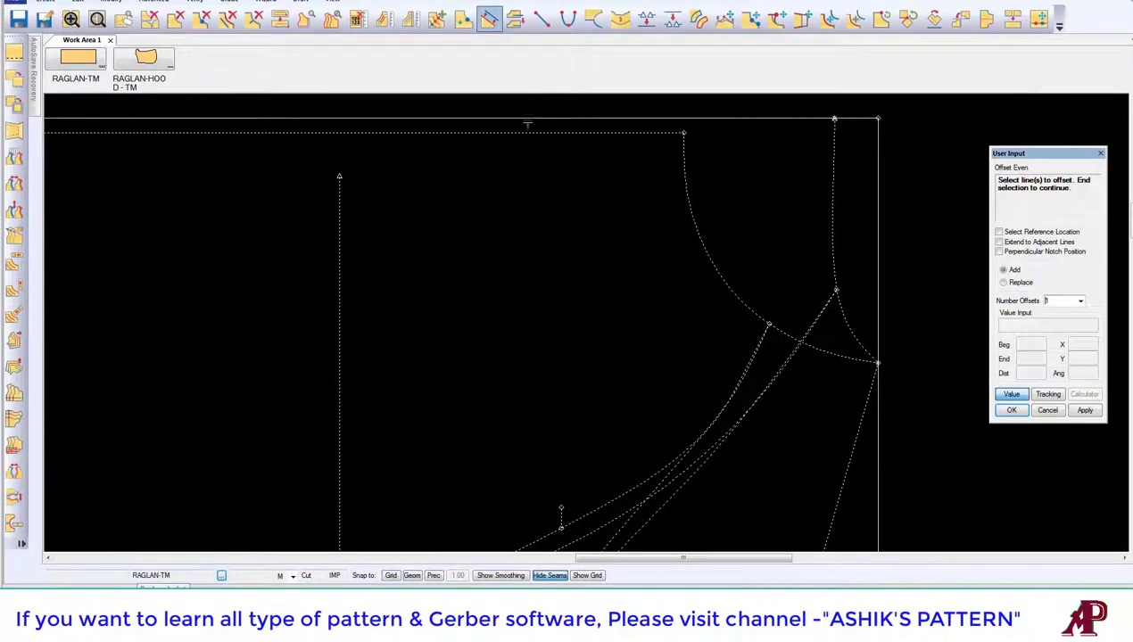
left_click(544, 132)
right_click(592, 160)
left_click(594, 161)
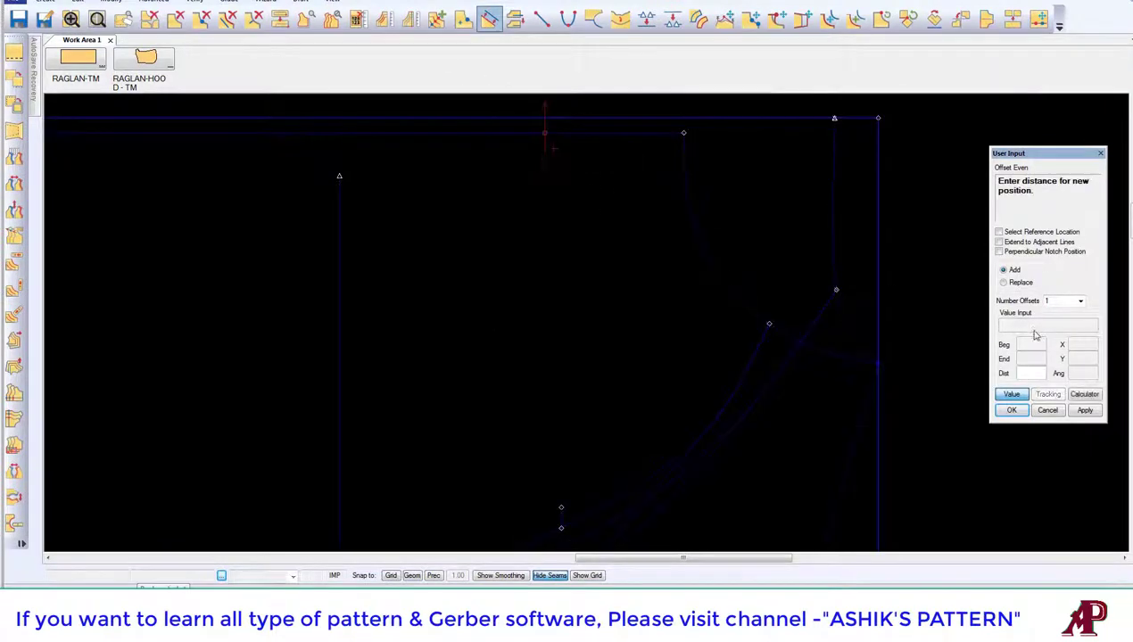
left_click(1010, 397)
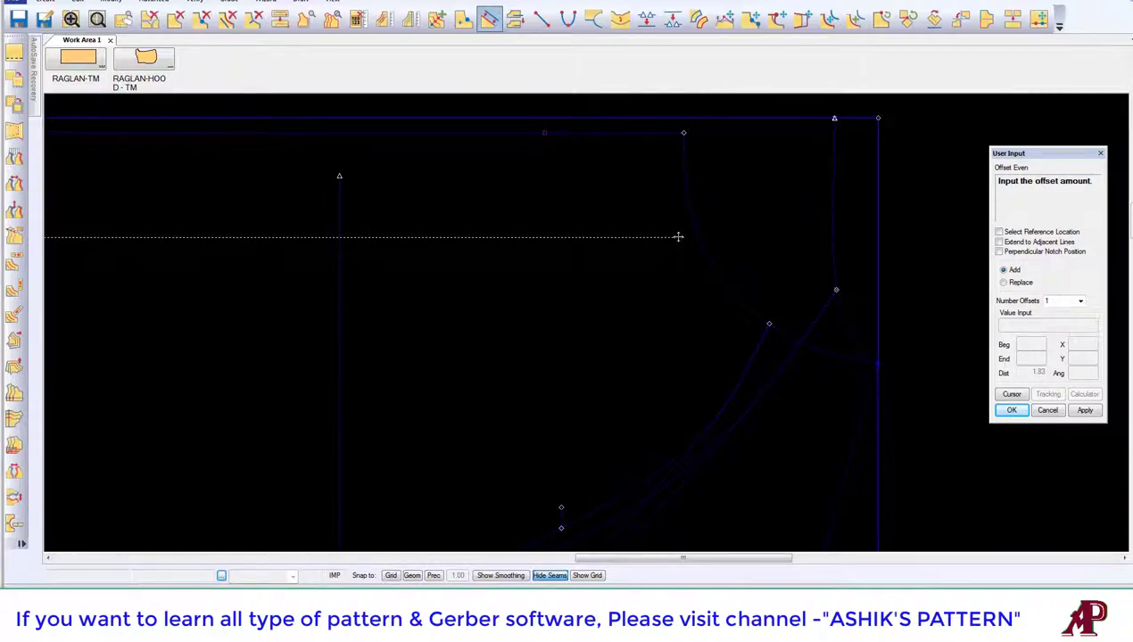
left_click(678, 236)
type("2")
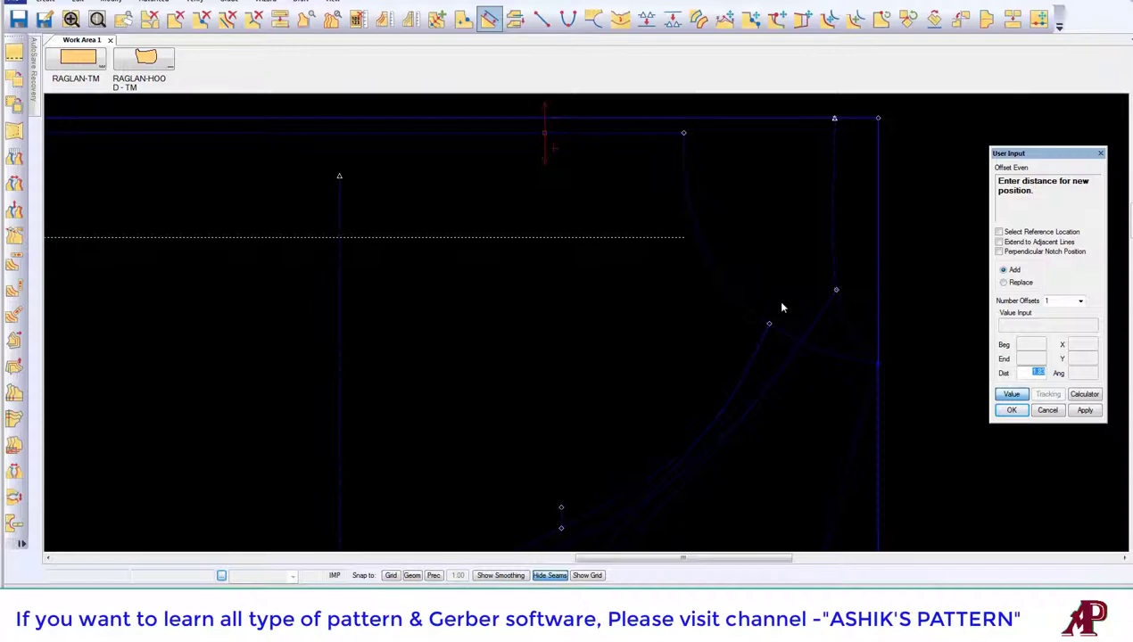
left_click(1083, 411)
- Draw a 5.06-long slanted line from the vertical line's top end to the offset guide
left_click(1010, 410)
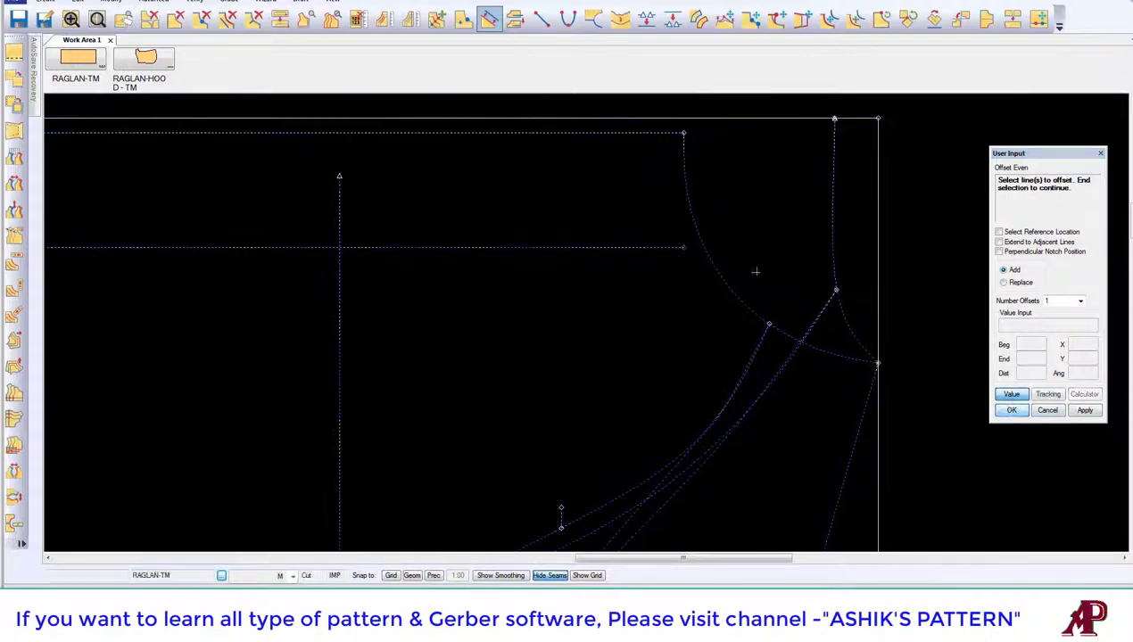
left_click(541, 18)
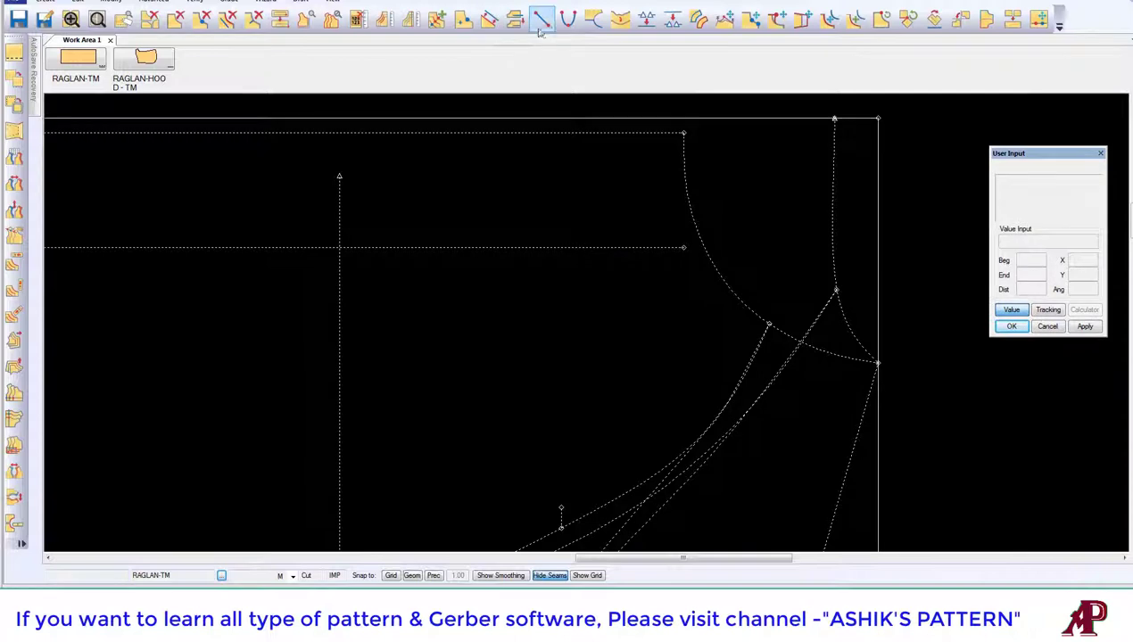
left_click(350, 169)
left_click(1012, 337)
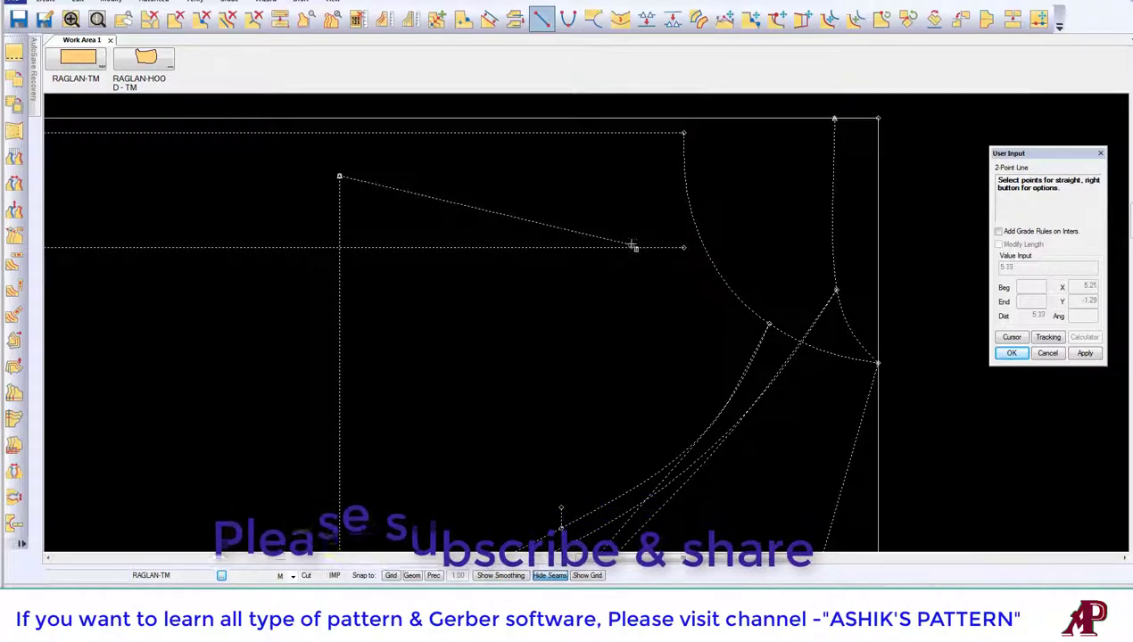
left_click(627, 247)
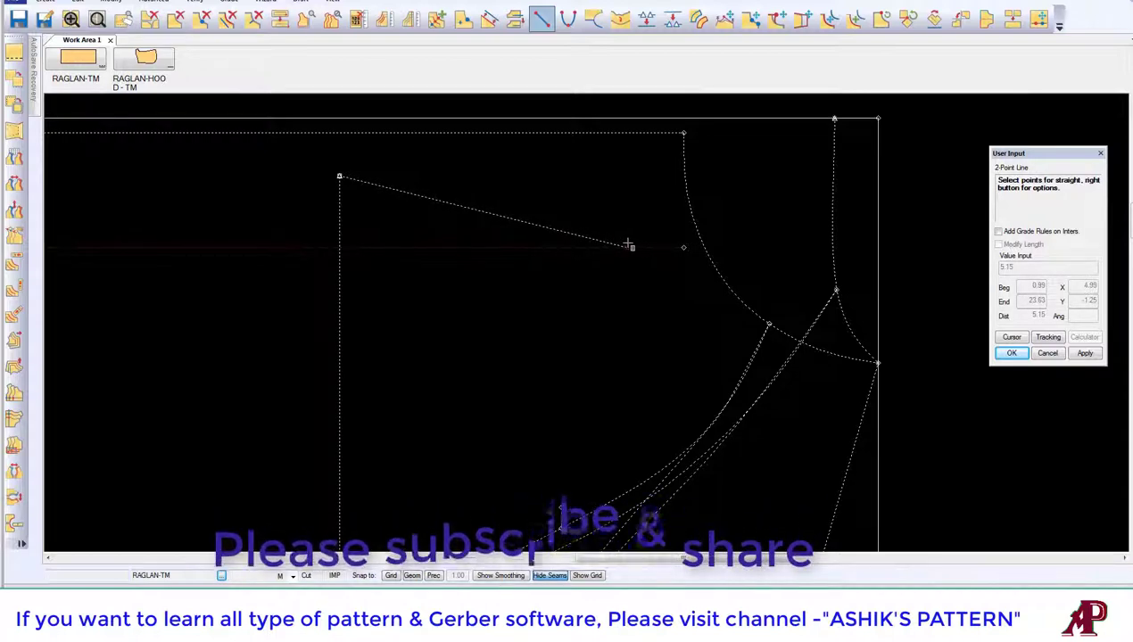
left_click(629, 245)
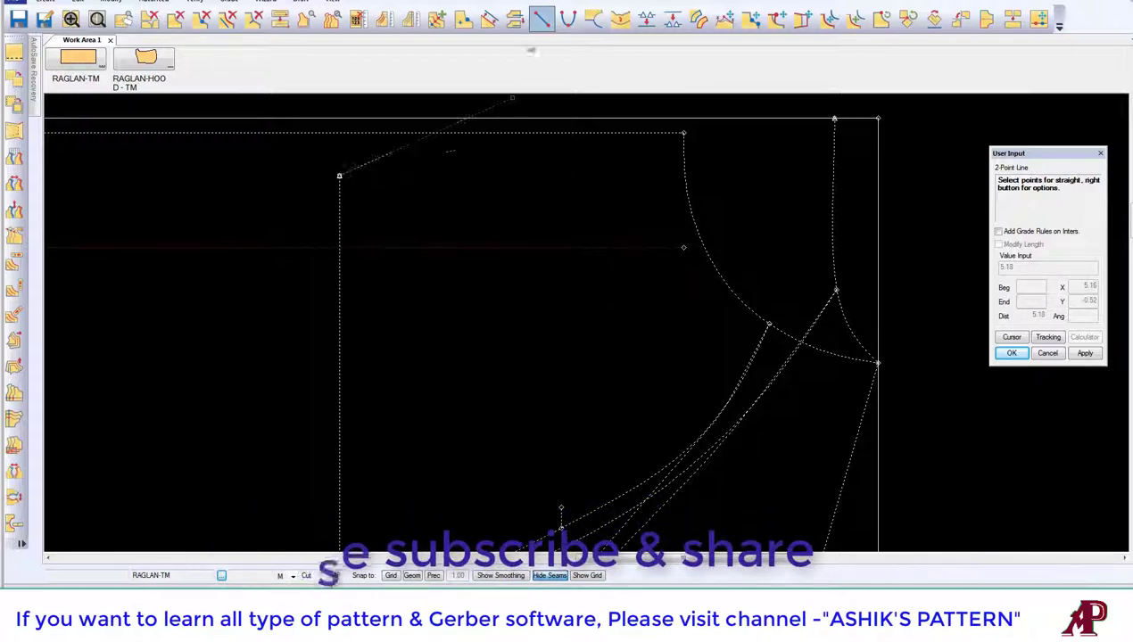
left_click(1047, 353)
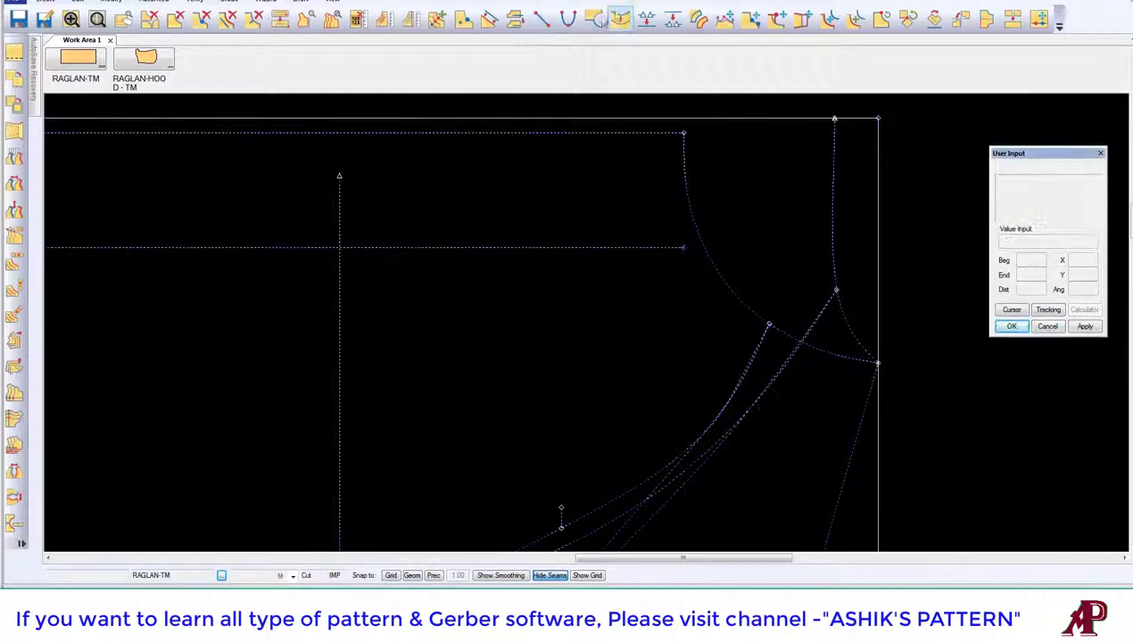
left_click(339, 174)
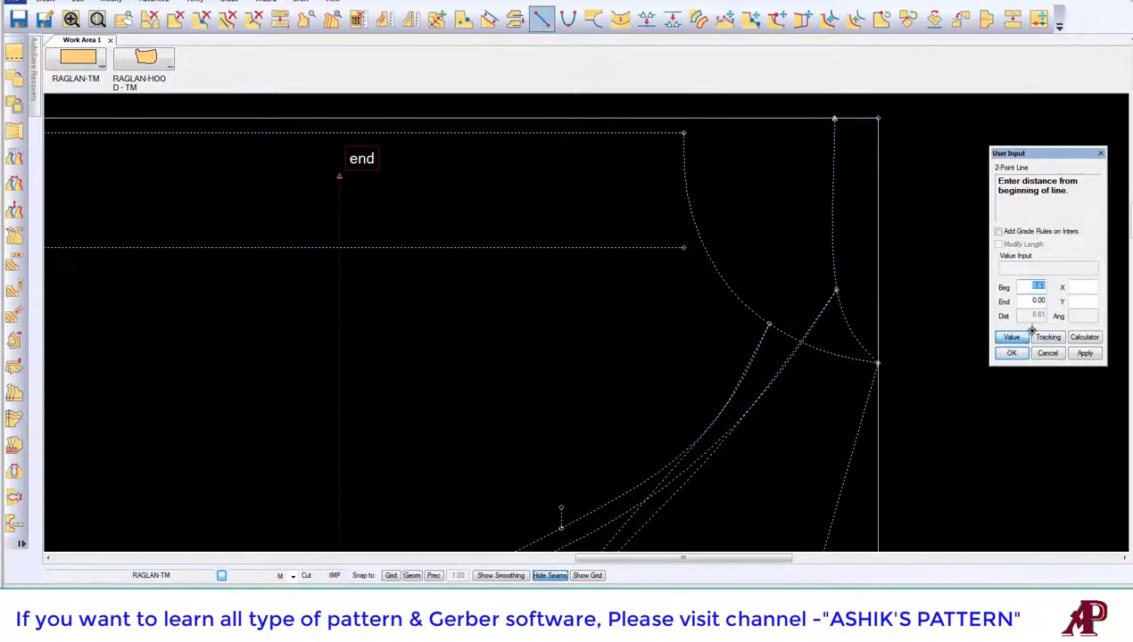
left_click(543, 23)
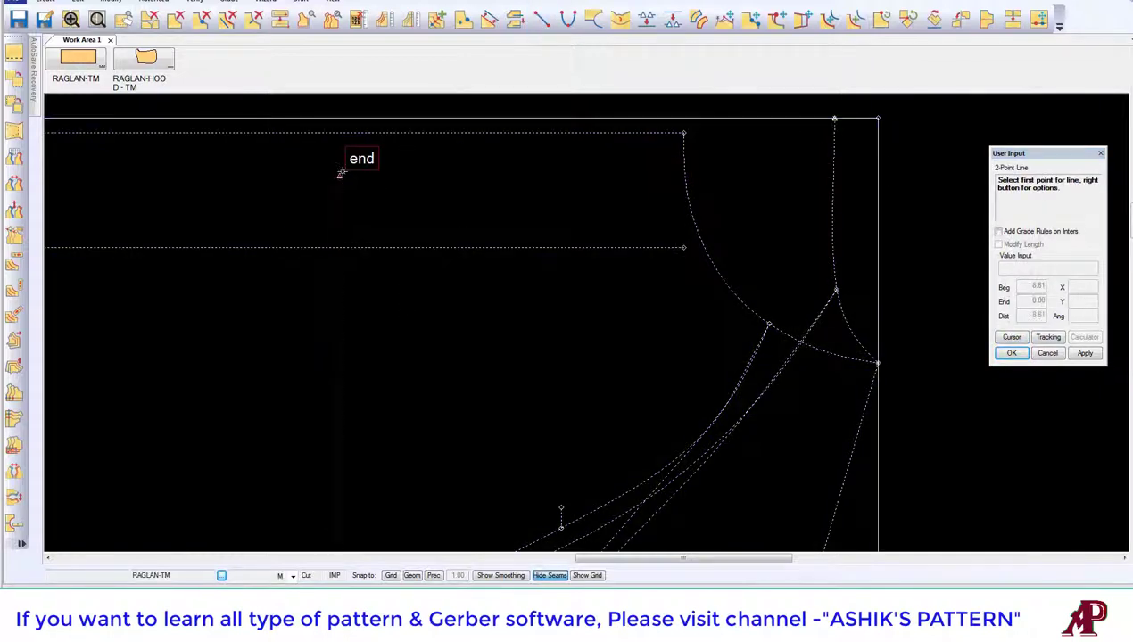
left_click(340, 174)
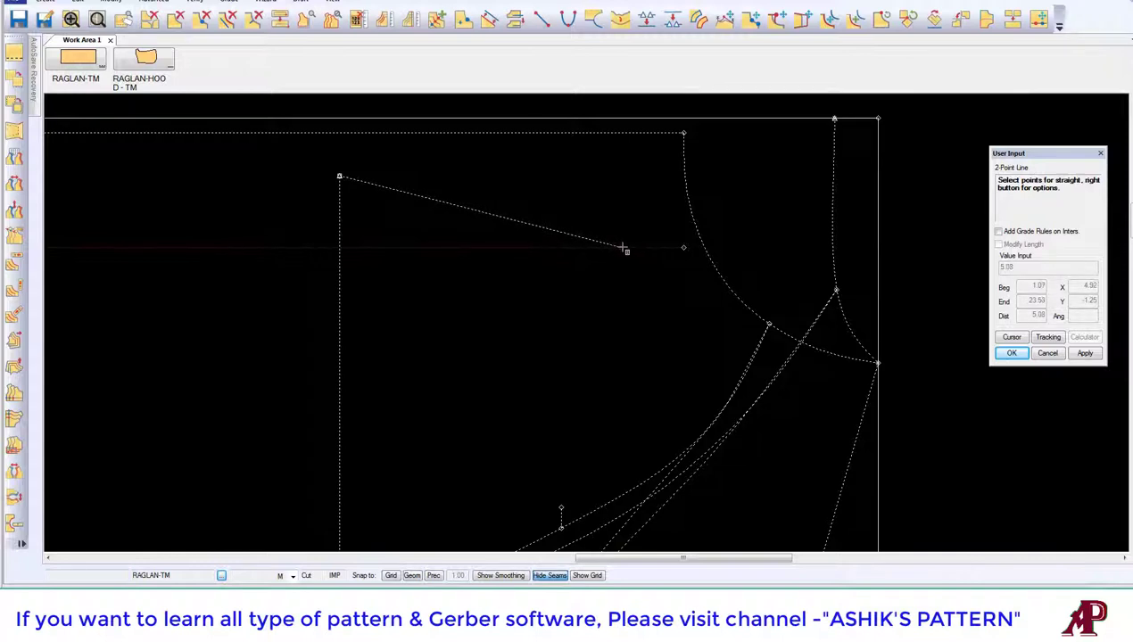
left_click(625, 250)
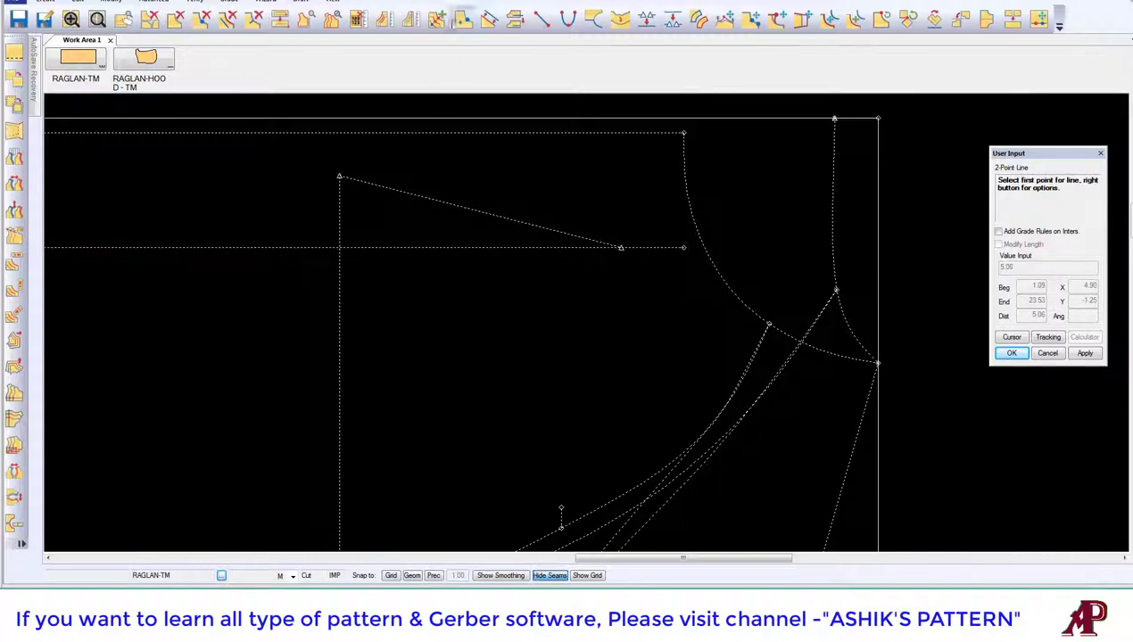
- Measure the new slanted line's length
left_click(358, 19)
left_click(440, 198)
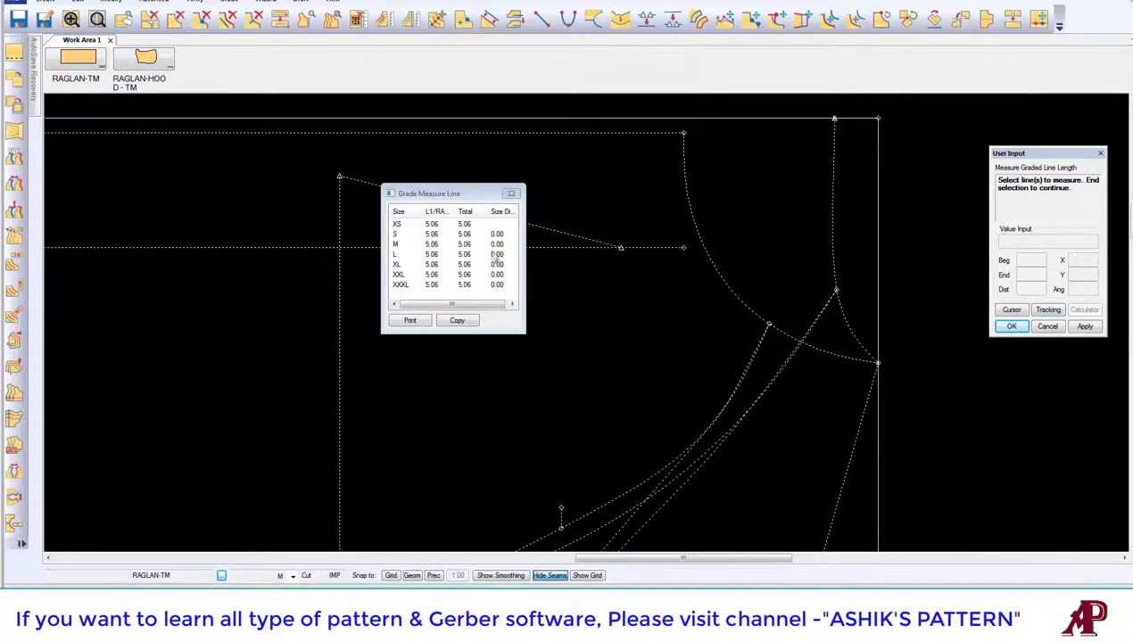
right_click(600, 188)
left_click(614, 198)
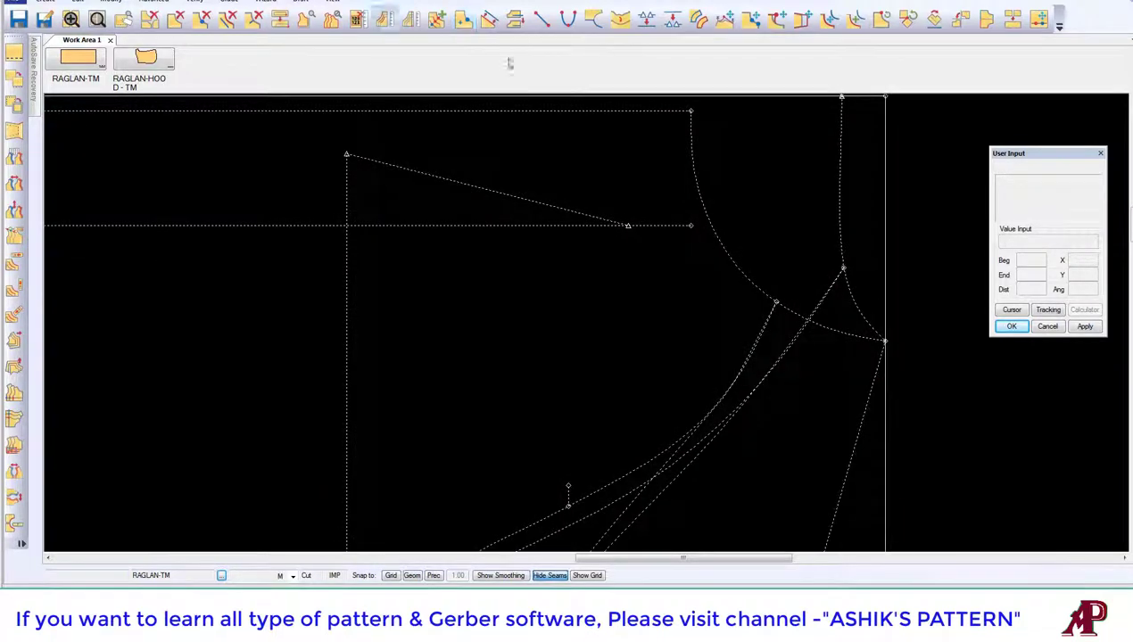
- Draw the pocket side line from the slanted line's end through the notch to the raglan curve
left_click(542, 18)
left_click(628, 226)
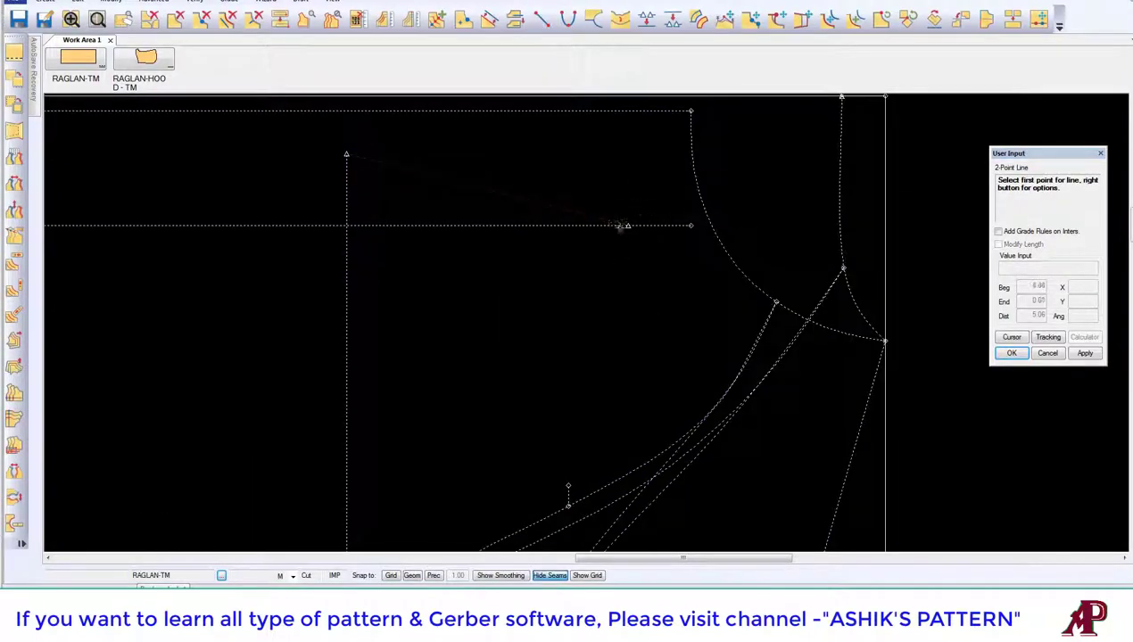
left_click(628, 225)
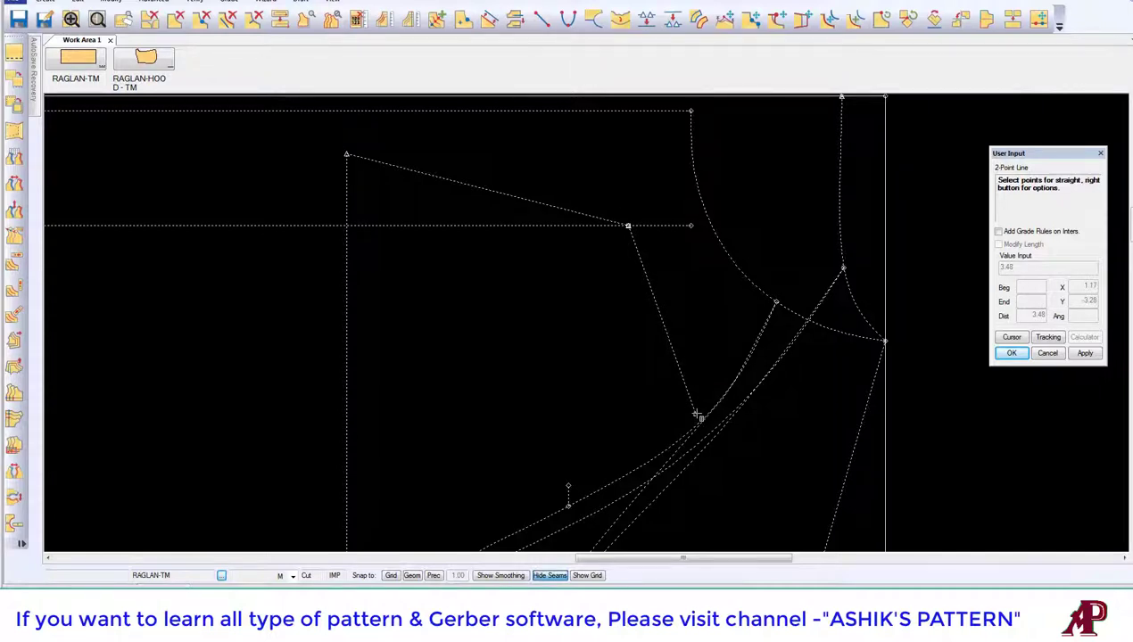
left_click(701, 419)
right_click(558, 161)
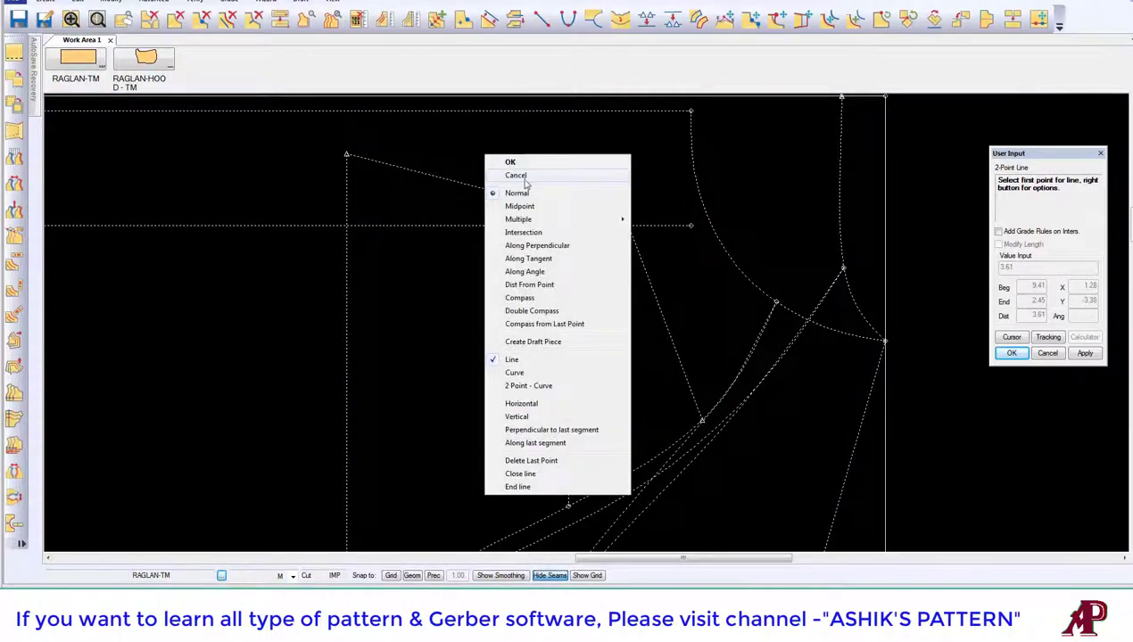
left_click(503, 157)
scroll(571, 232, "down", 2)
- Delete the extra horizontal guide line
left_click(227, 27)
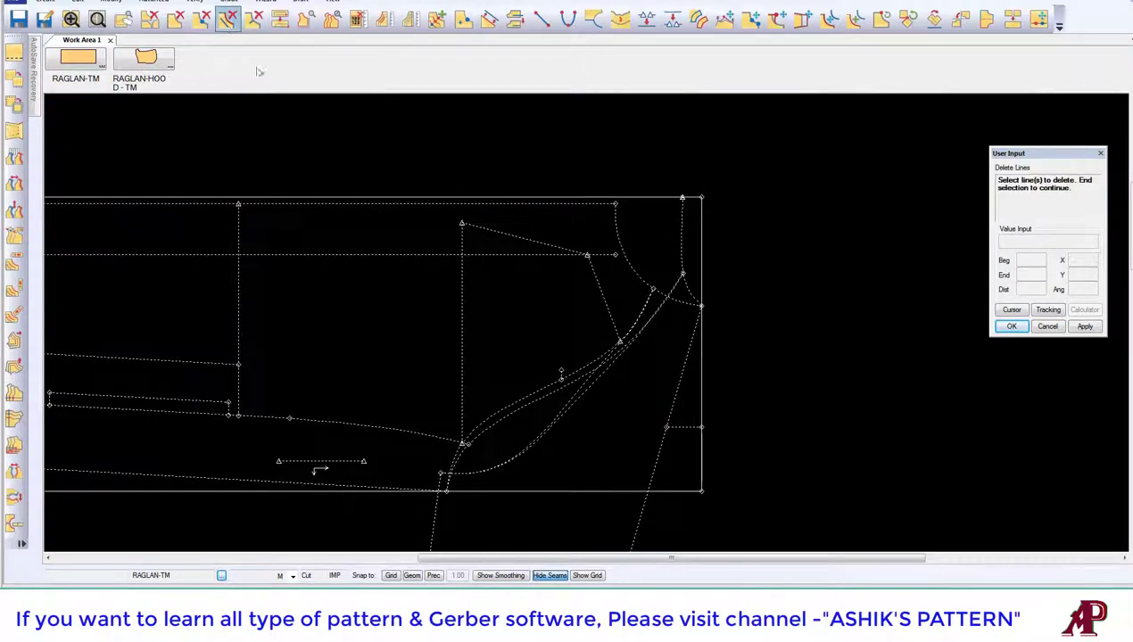
left_click(399, 256)
right_click(564, 245)
left_click(580, 253)
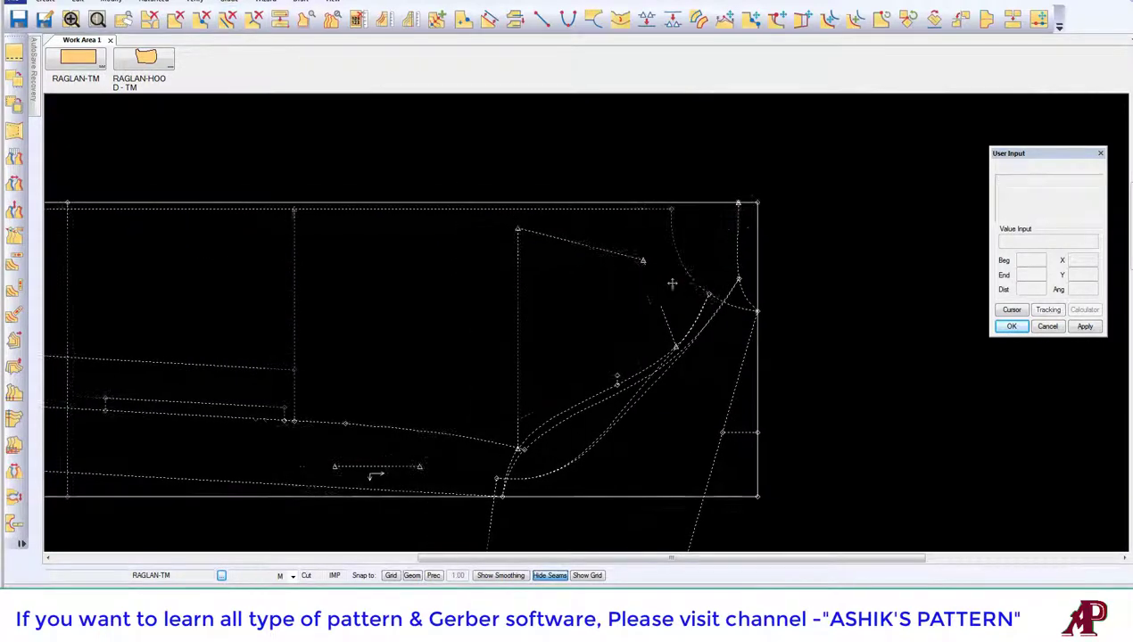
- Rotate the RAGLAN-TM piece 90° clockwise so it stands upright
left_click(933, 18)
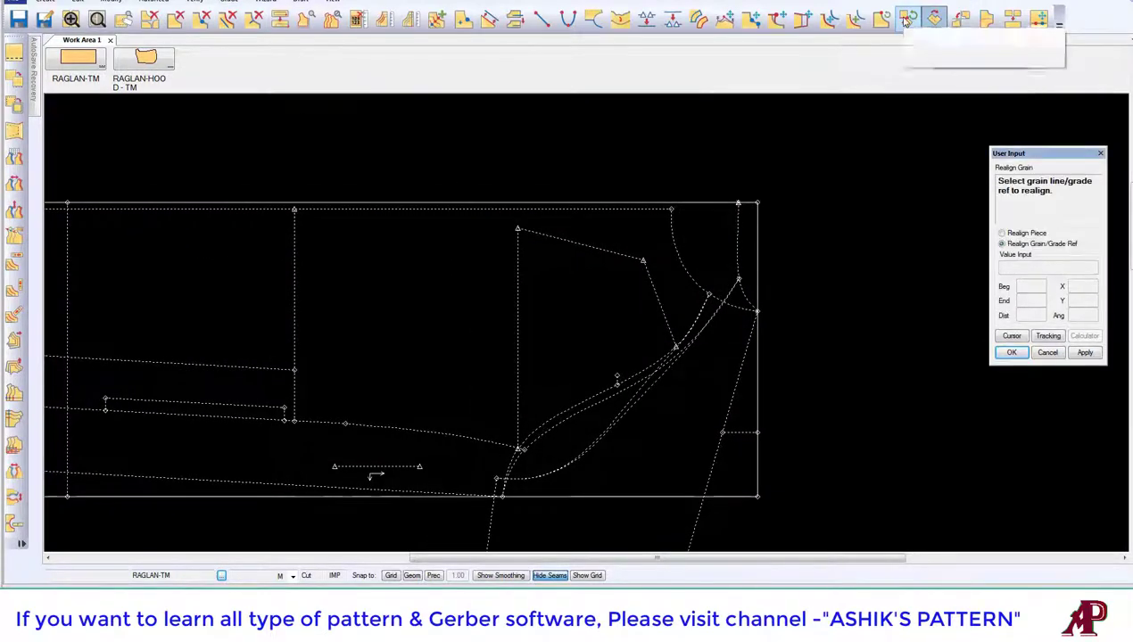
left_click(374, 466)
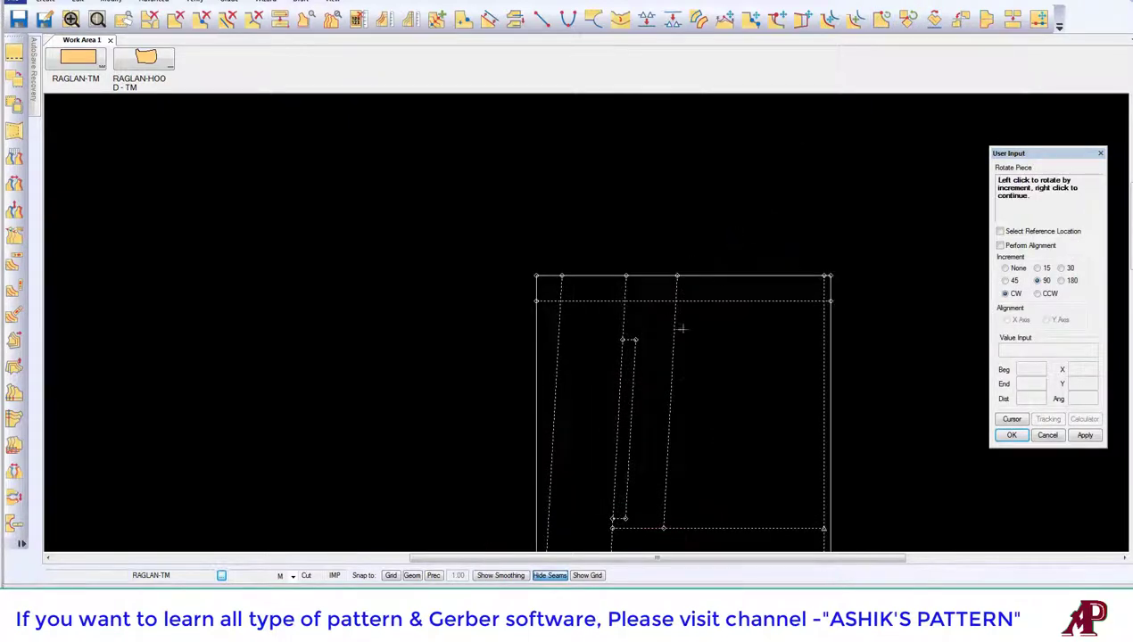
scroll(526, 250, "down", 2)
scroll(527, 251, "down", 2)
scroll(519, 273, "up", 3)
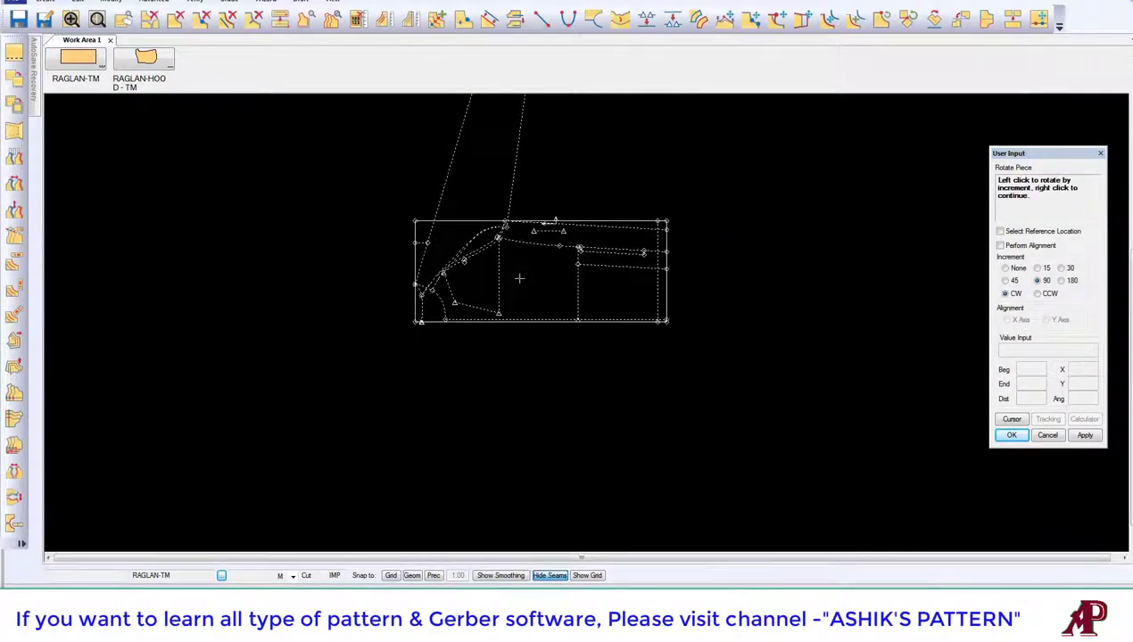
scroll(463, 354, "up", 1)
scroll(463, 353, "down", 1)
right_click(493, 216)
left_click(500, 209)
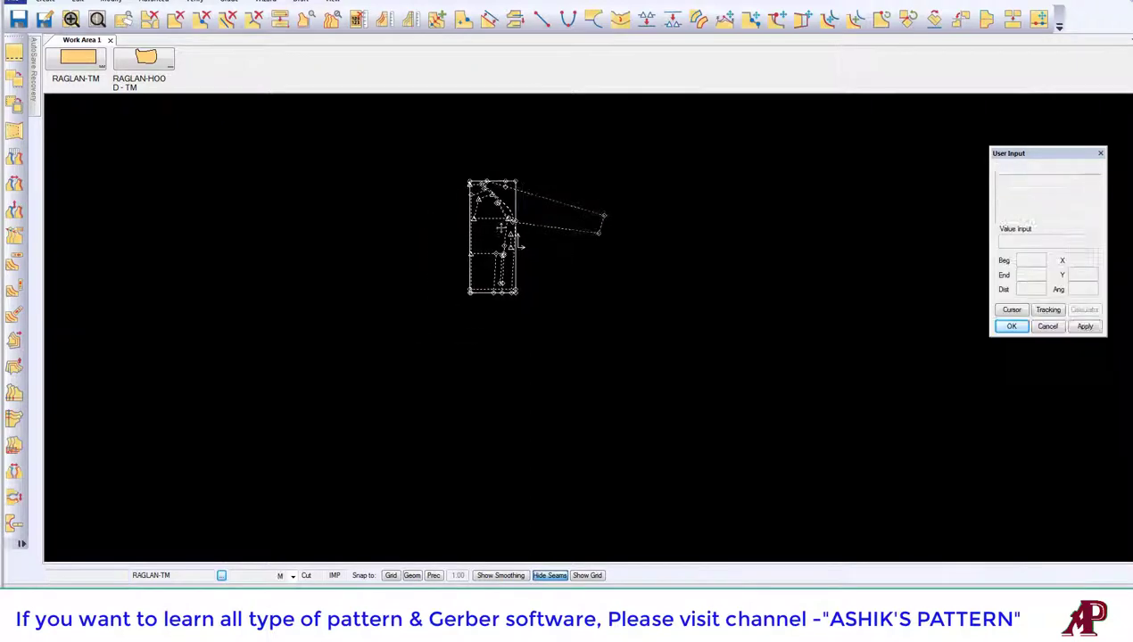
scroll(484, 176, "up", 2)
scroll(483, 175, "up", 3)
middle_click_drag(557, 519, 557, 379)
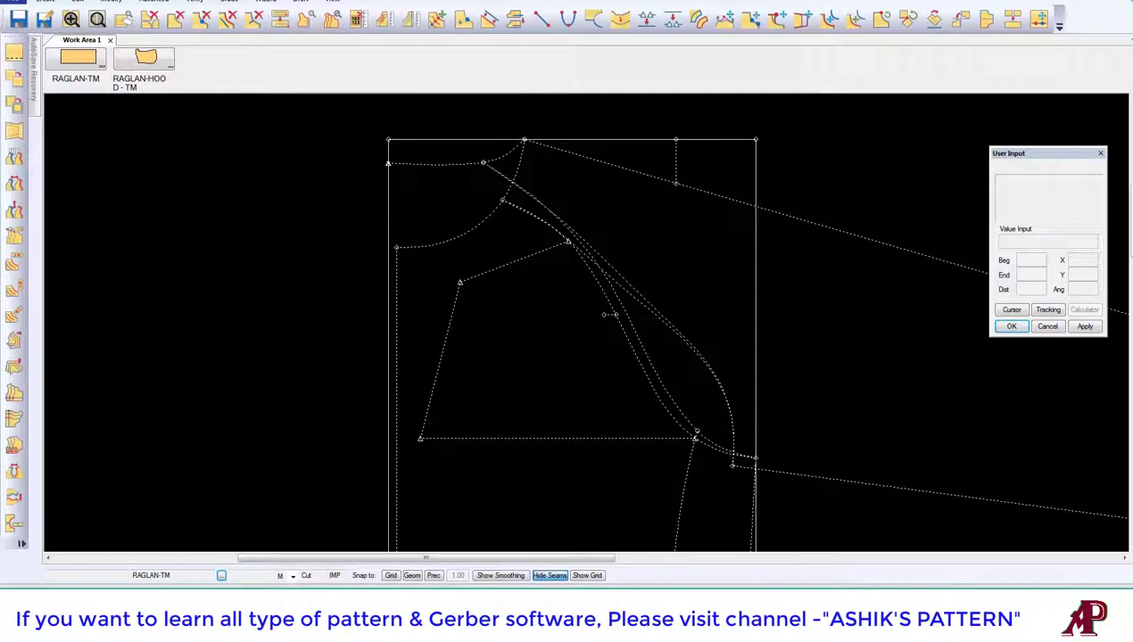
- Check the pocket line's graded length measures 5.06 in every size
middle_click_drag(547, 313, 440, 288)
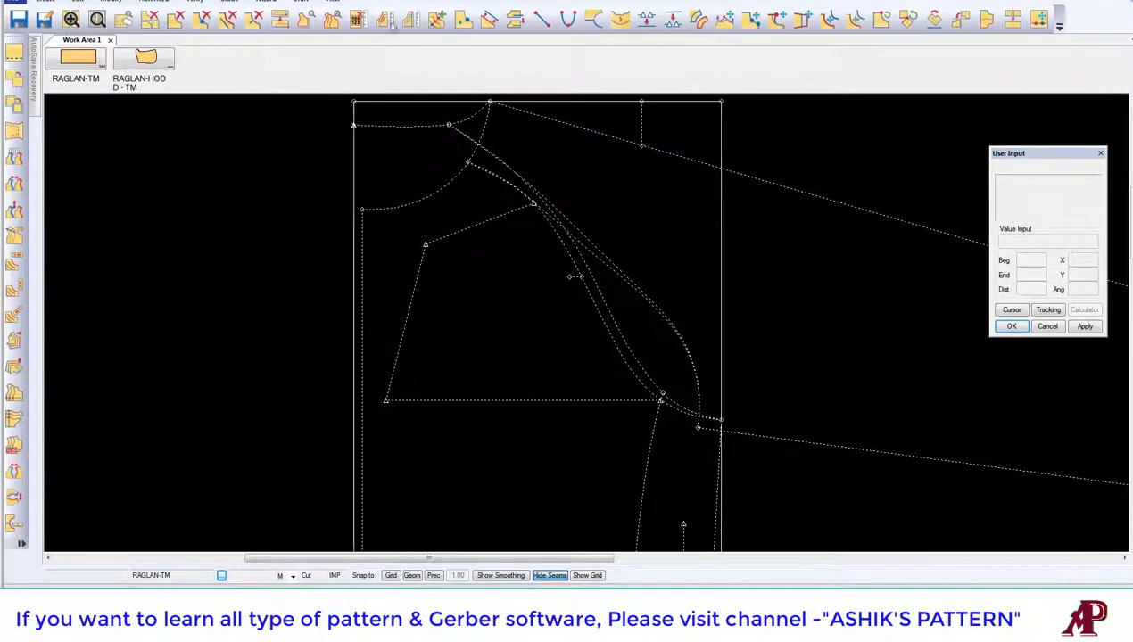
left_click(383, 18)
left_click(420, 309)
right_click(452, 303)
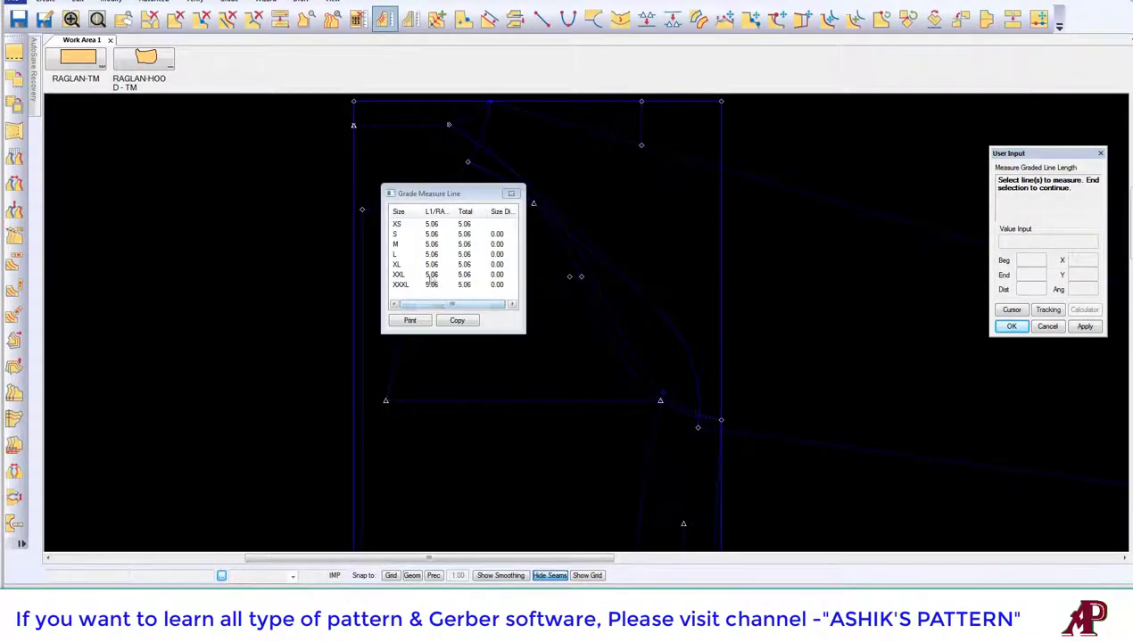
key("Escape")
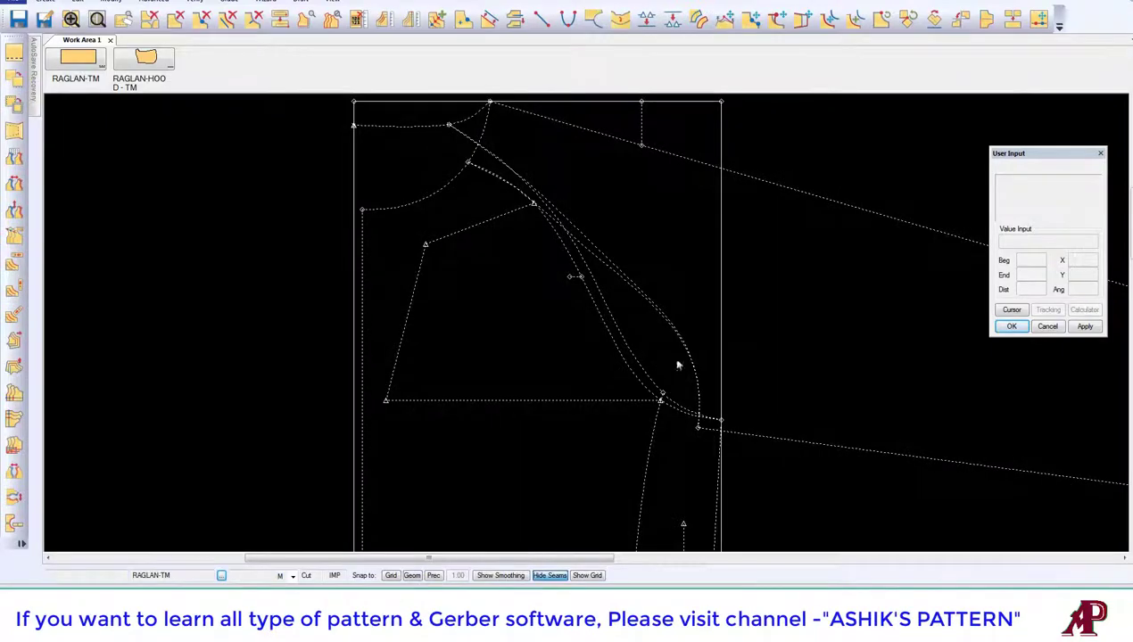
scroll(456, 263, "down", 2)
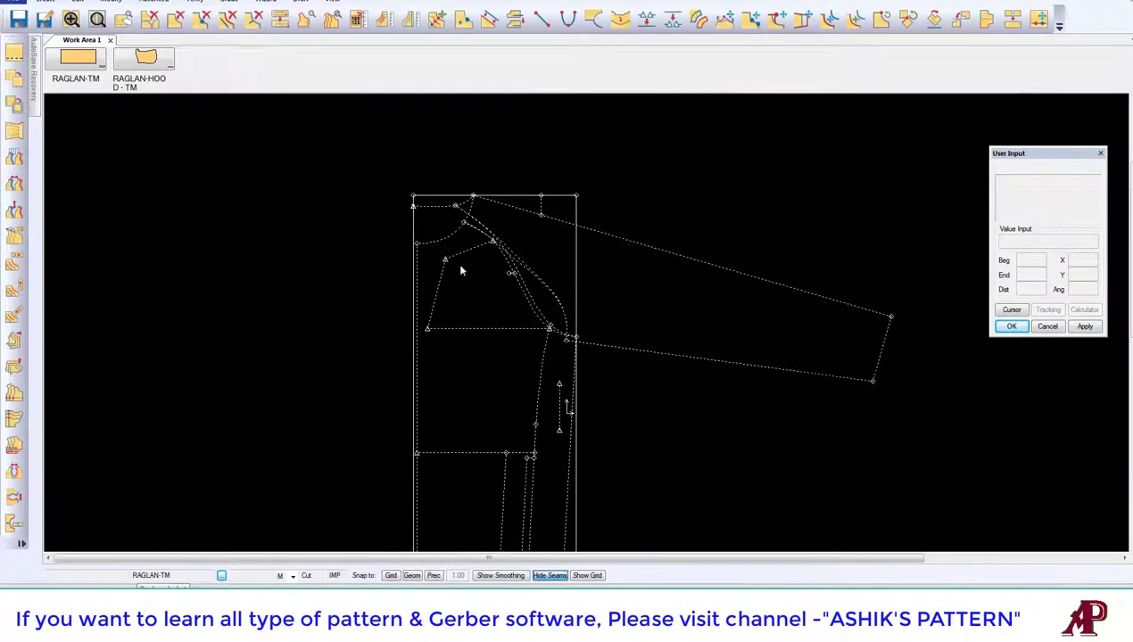
scroll(453, 260, "down", 2)
scroll(453, 280, "up", 2)
scroll(455, 281, "up", 2)
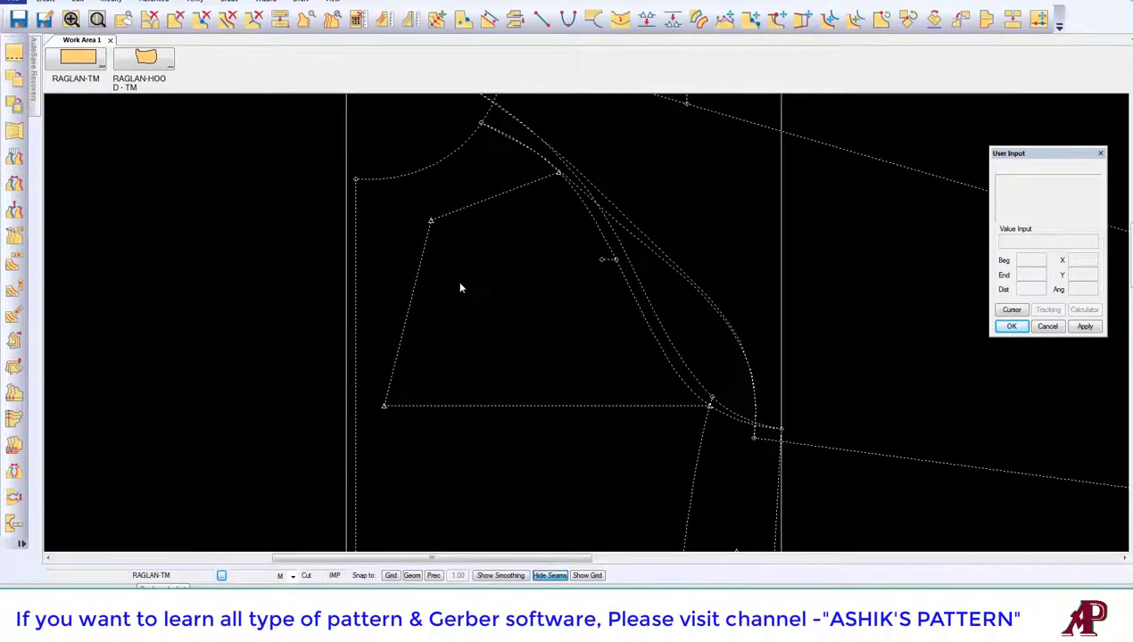
scroll(455, 280, "up", 1)
- Add intersection grade points where the chest pocket lines meet the raglan curve
left_click(436, 18)
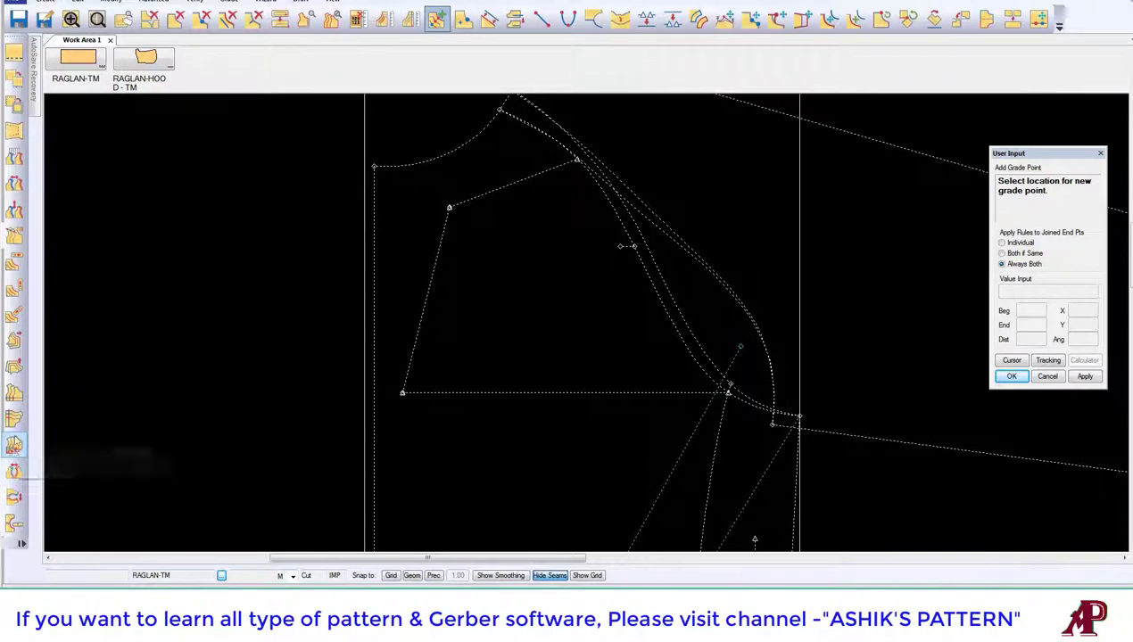
left_click(13, 445)
left_click(449, 207)
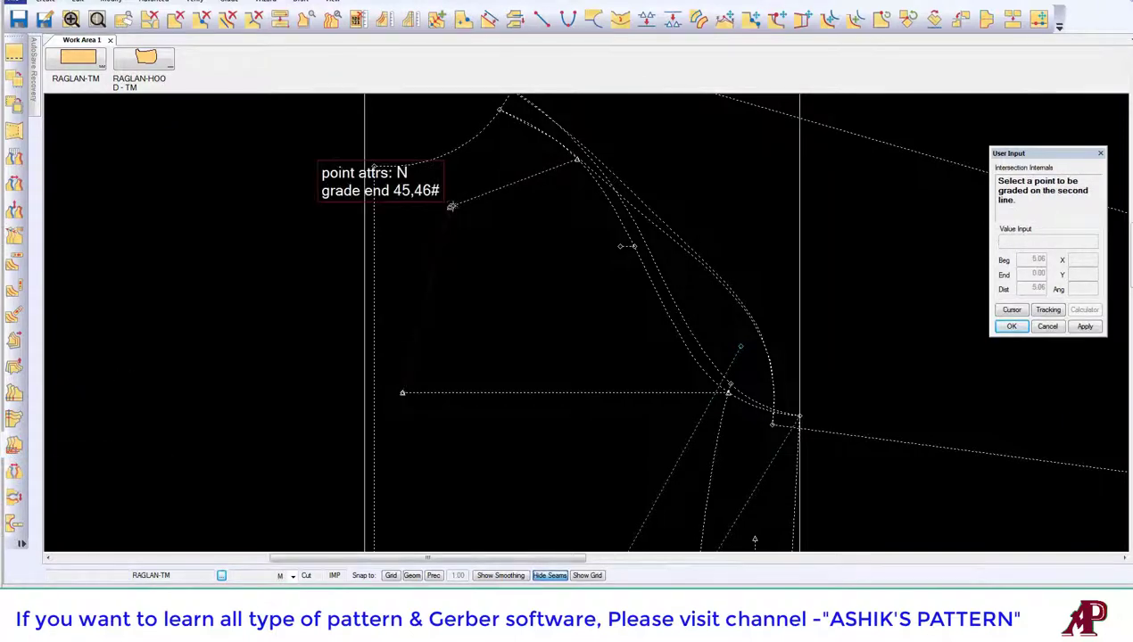
left_click(403, 392)
left_click(403, 392)
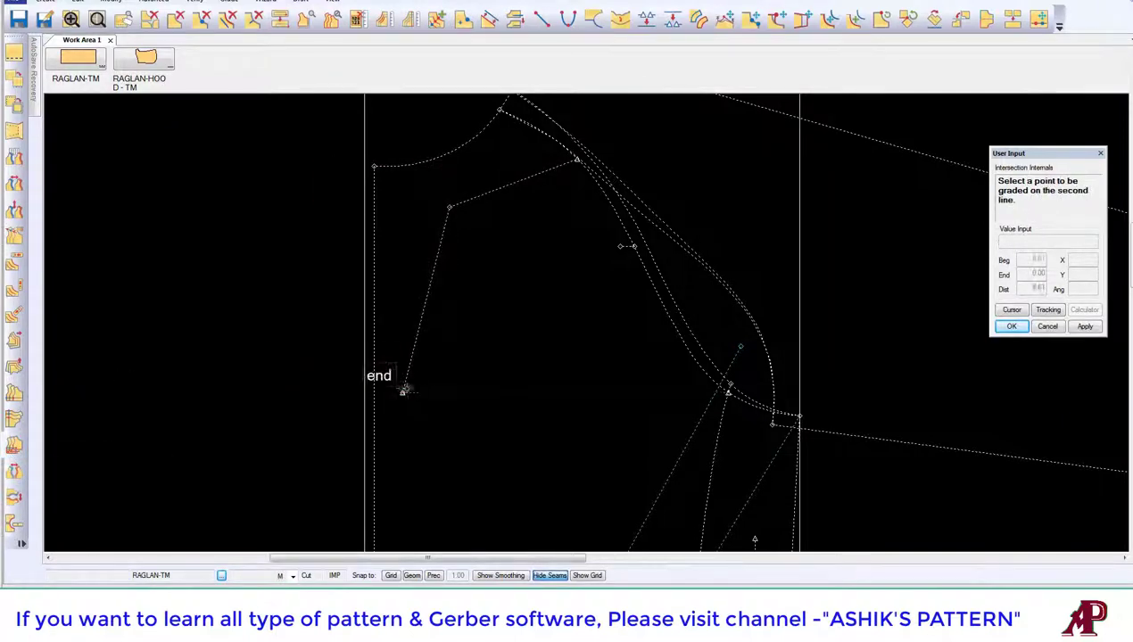
right_click(442, 323)
left_click(451, 313)
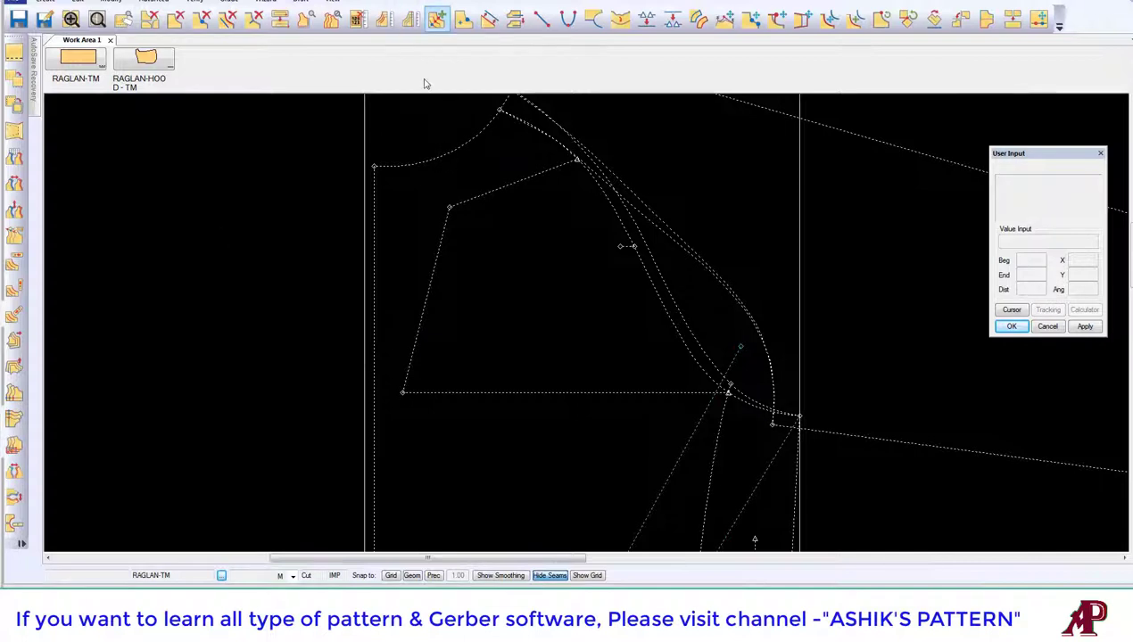
left_click(436, 18)
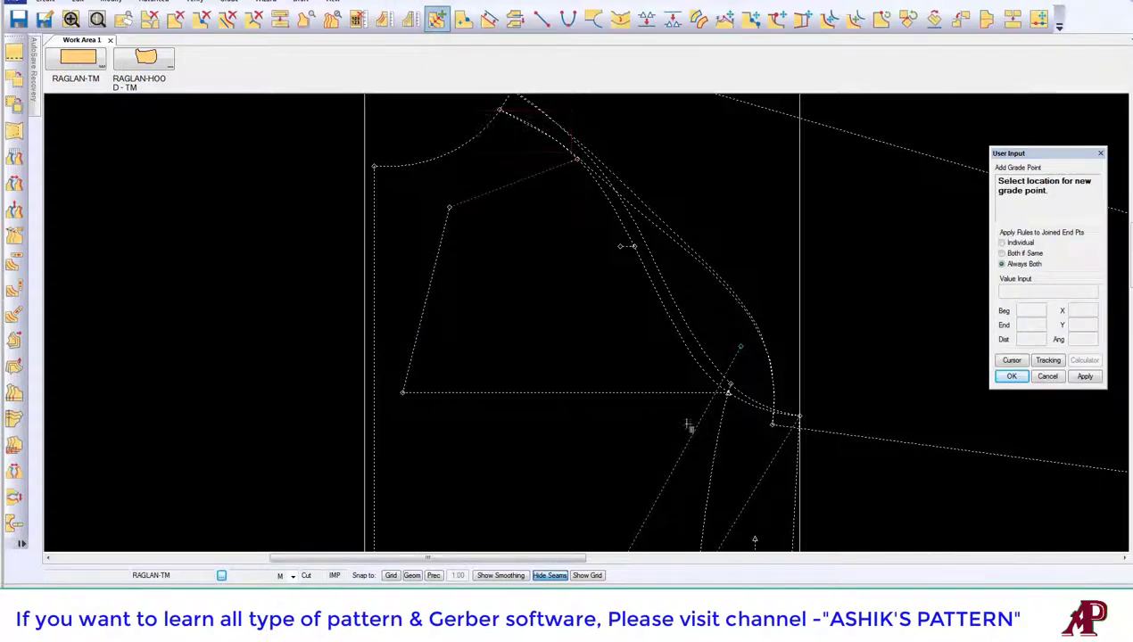
right_click(783, 300)
left_click(842, 307)
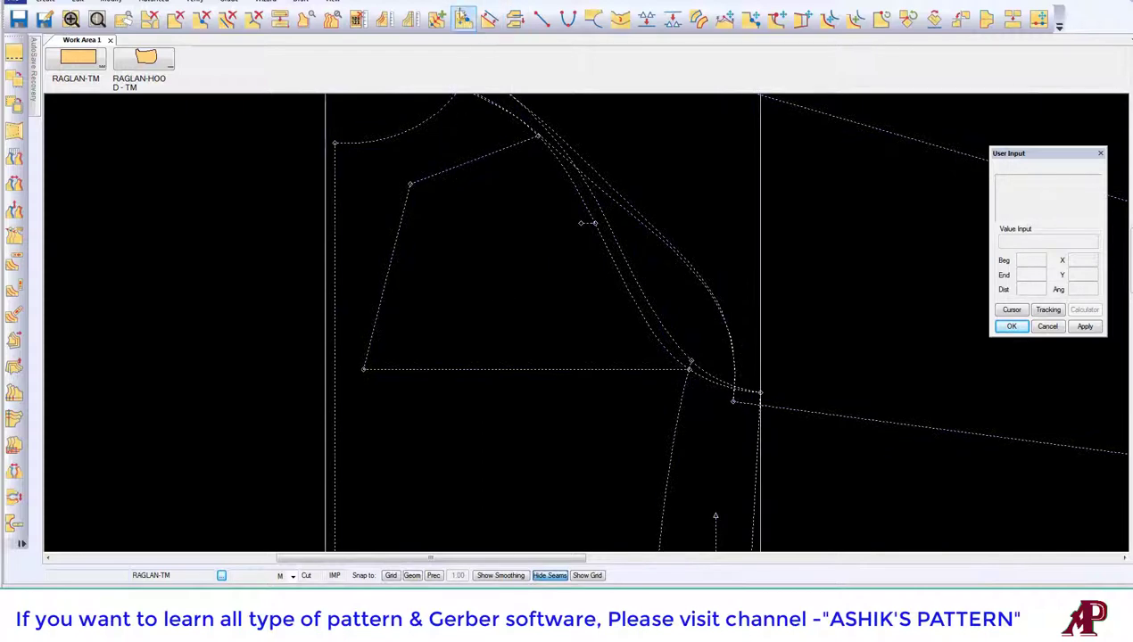
- Offset the pocket's slanted opening edge to a parallel line inside the pocket
left_click(489, 17)
left_click(378, 312)
right_click(422, 253)
left_click(422, 252)
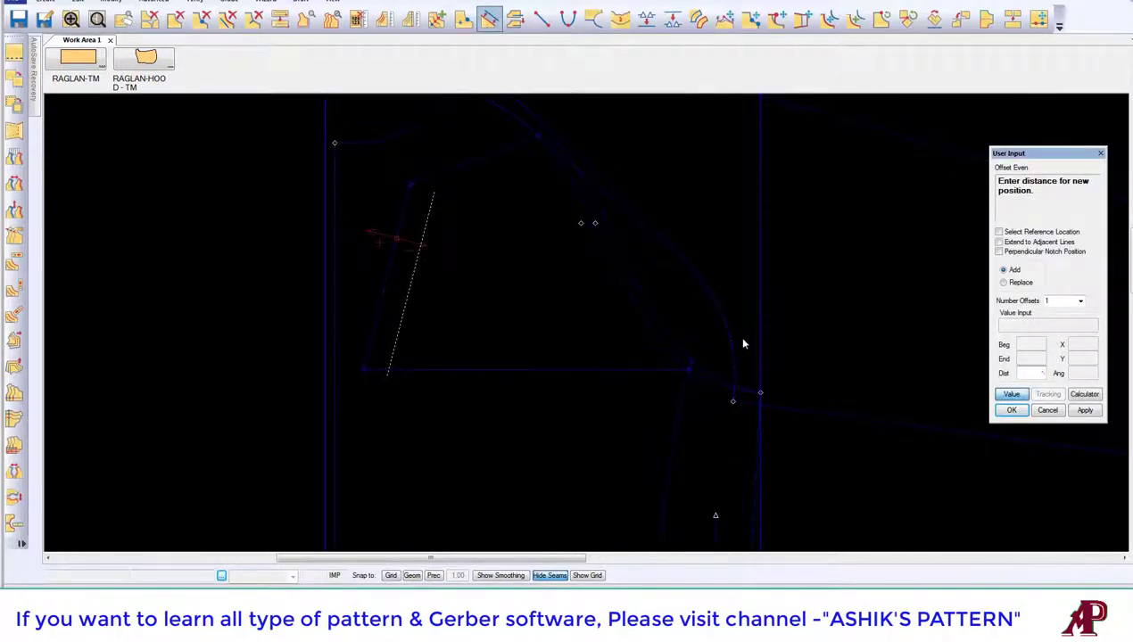
right_click(373, 197)
left_click(373, 197)
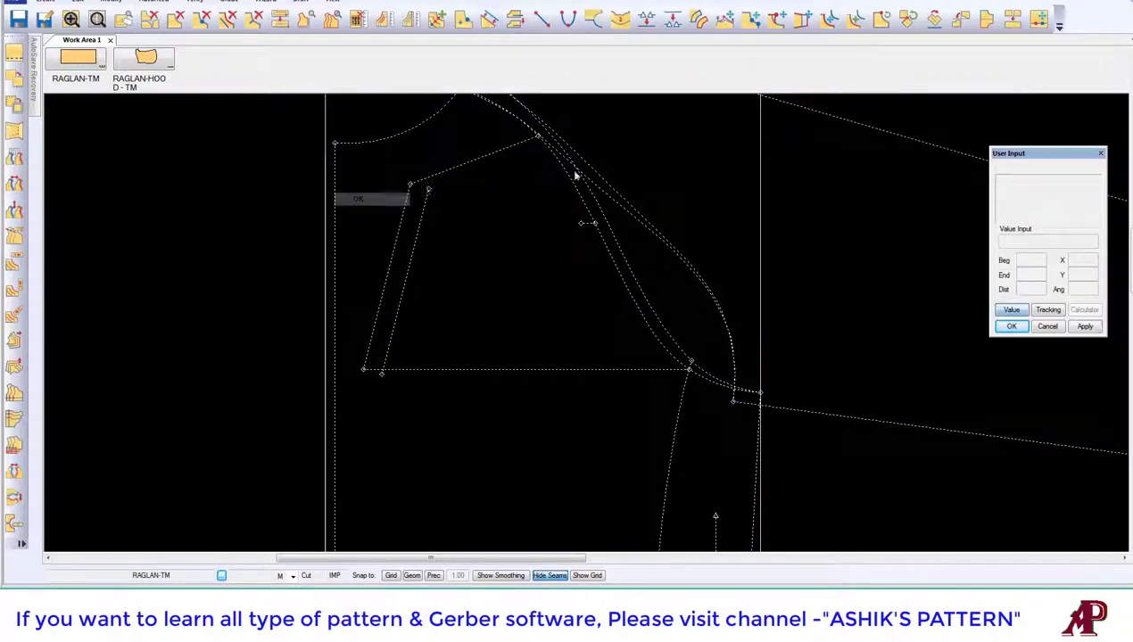
- Extend the offset line's top end above the pocket's top line
left_click(776, 18)
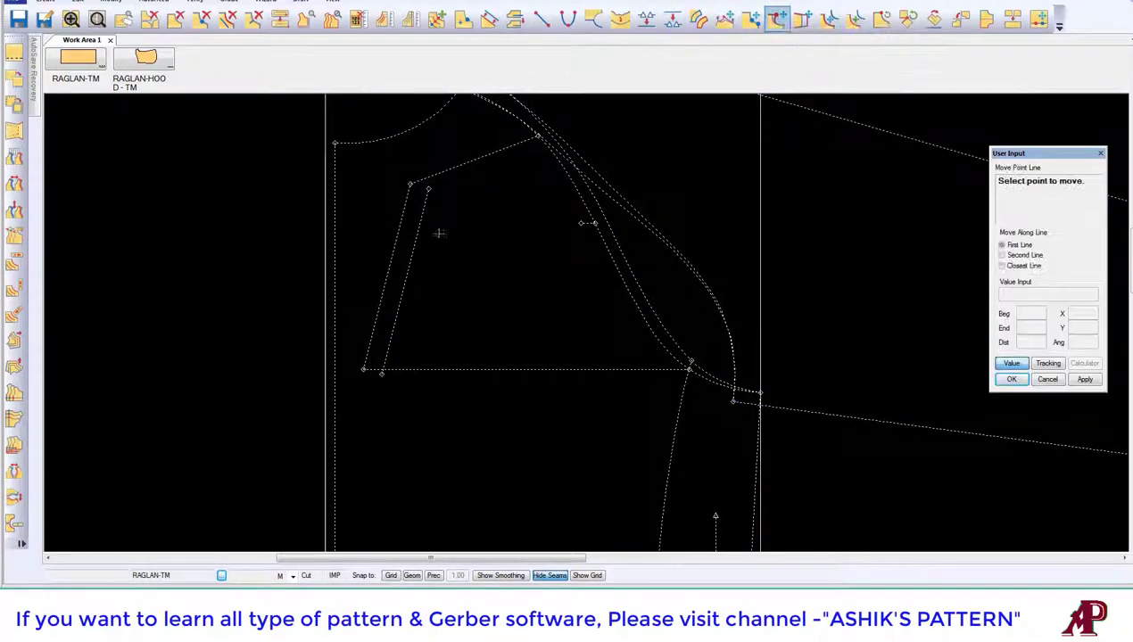
left_click(428, 189)
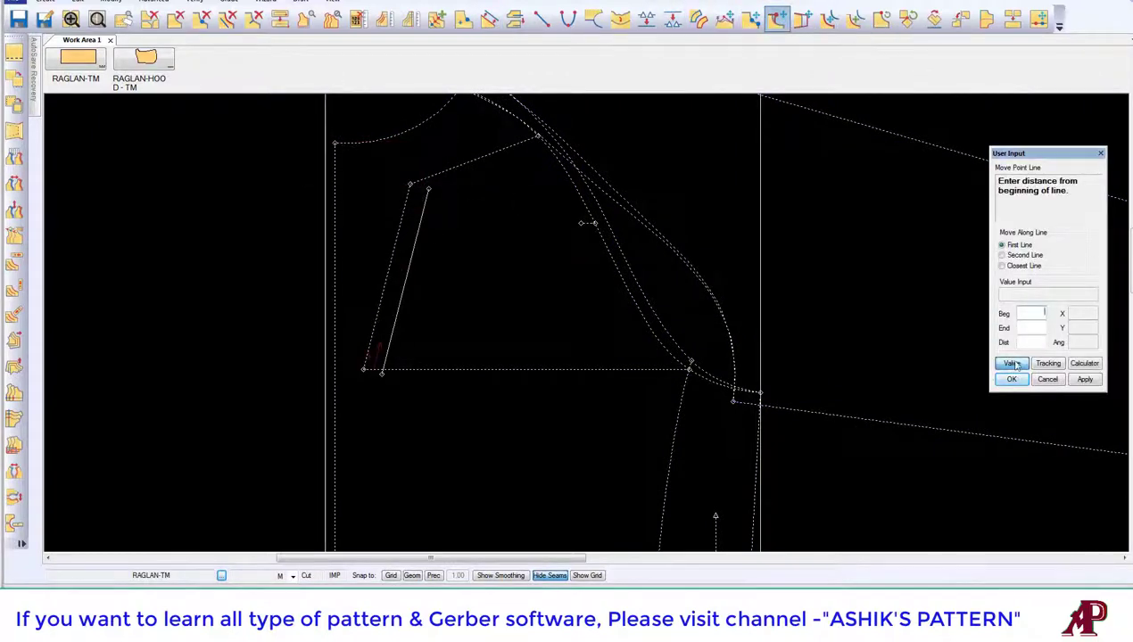
left_click(1013, 365)
left_click(441, 141)
right_click(438, 151)
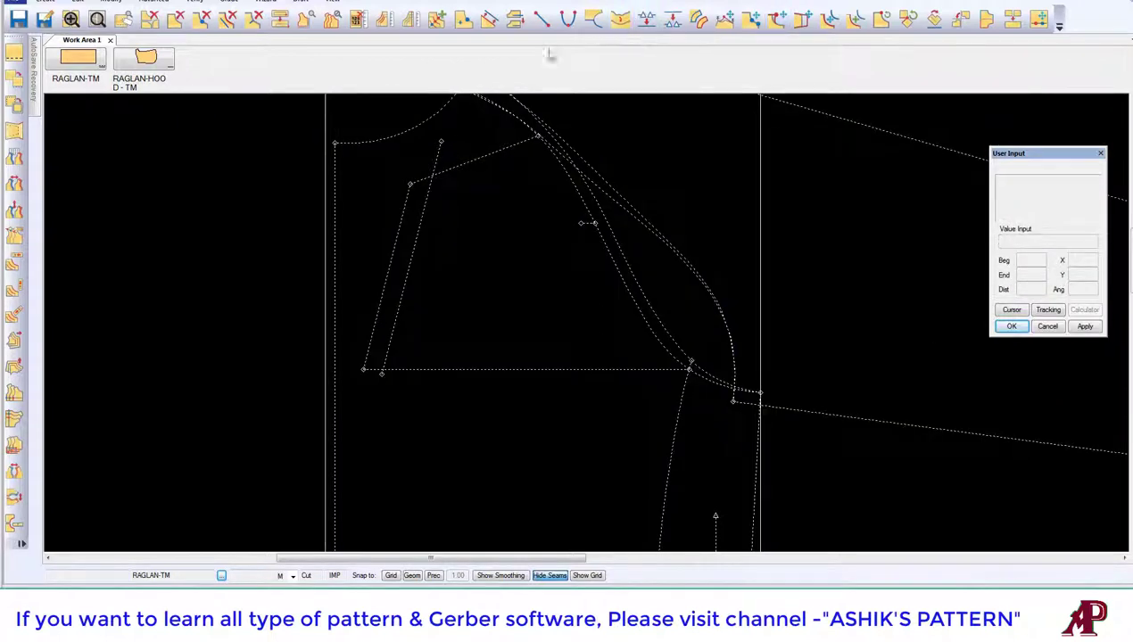
- Clip the extended offset line where it meets the pocket's top line
left_click(514, 18)
left_click(430, 187)
left_click(439, 174)
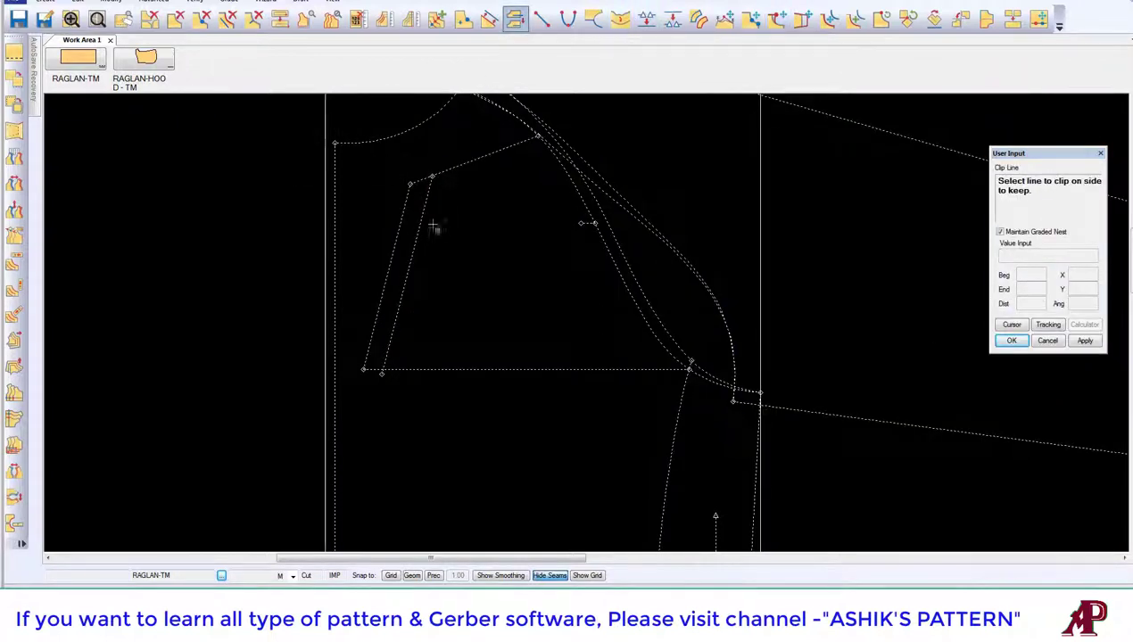
left_click(418, 245)
left_click(383, 294)
right_click(367, 289)
left_click(428, 303)
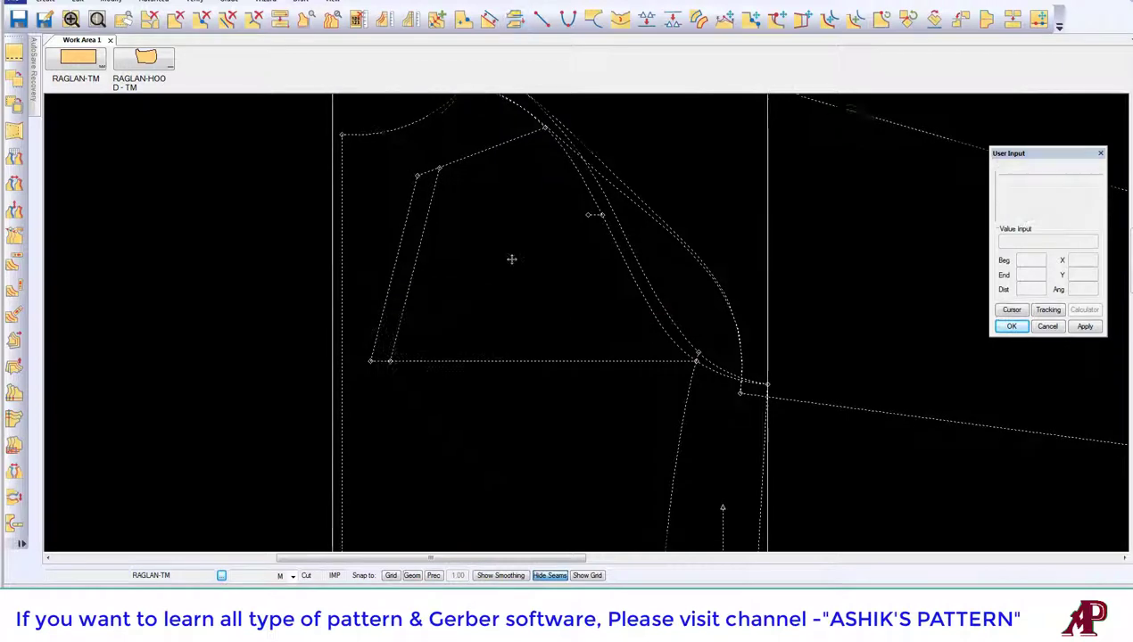
scroll(455, 299, "down", 2)
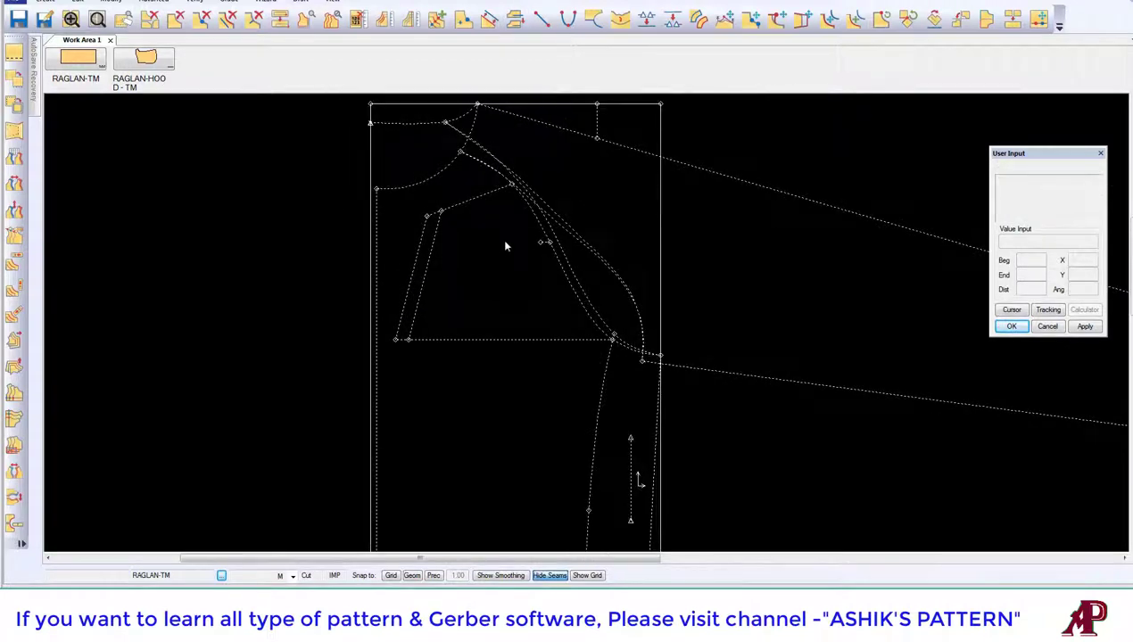
- Zoom into the upper body block of the RAGLAN-TM pattern
scroll(505, 246, "up", 3)
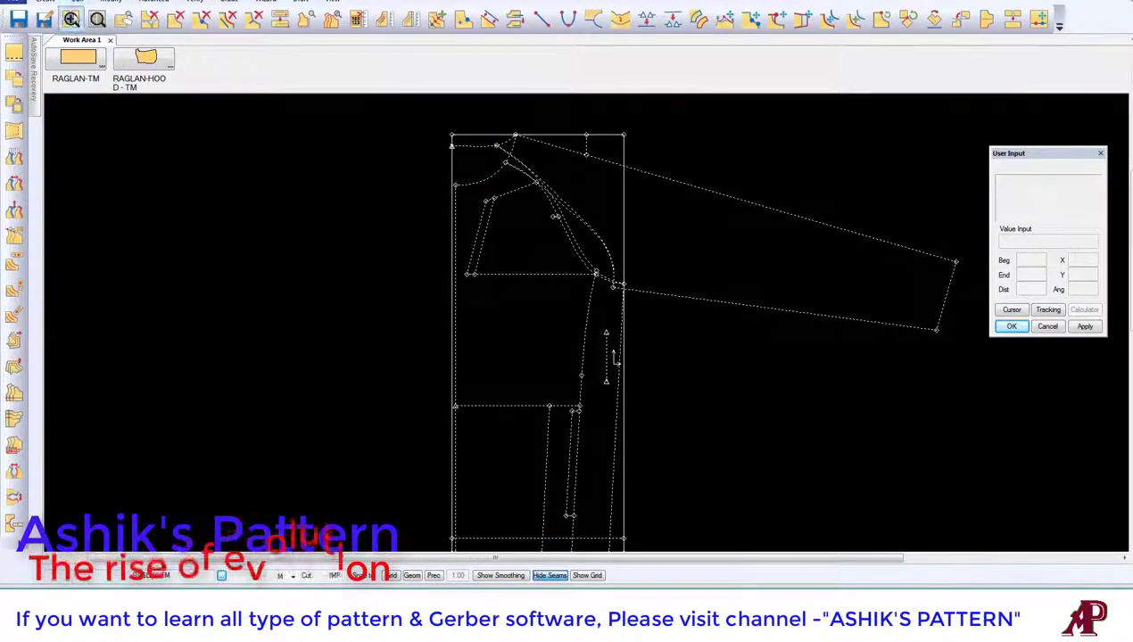
left_click_drag(435, 122, 876, 350)
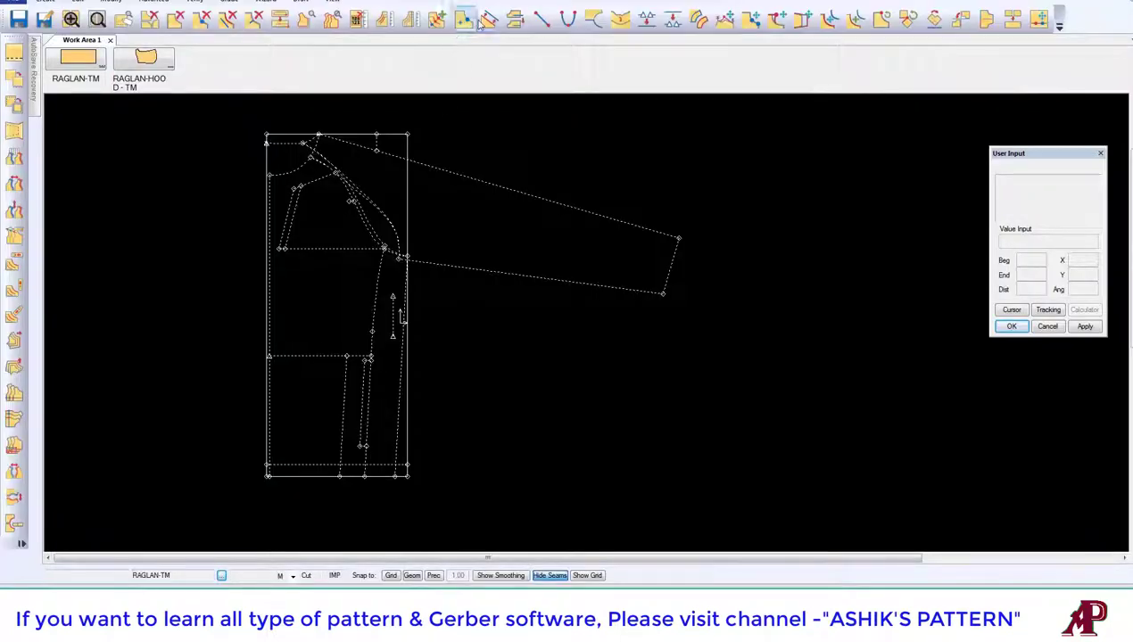
- Offset the slanted pocket opening line by -2.00
left_click(490, 18)
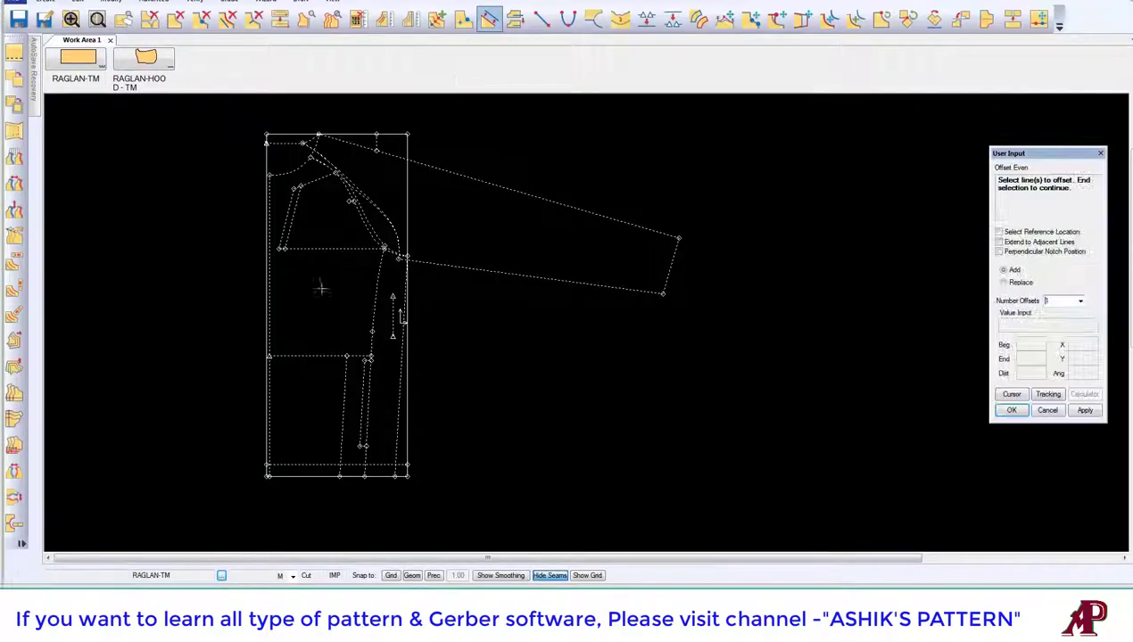
left_click(280, 214)
scroll(473, 161, "up", 3)
right_click(247, 189)
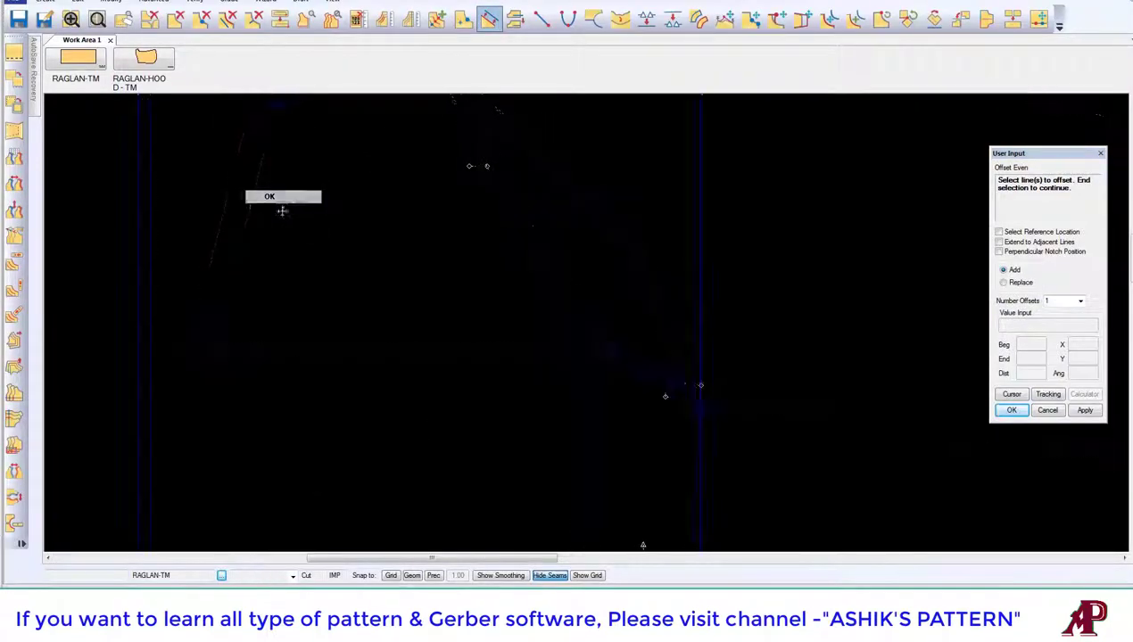
left_click(267, 193)
left_click(489, 18)
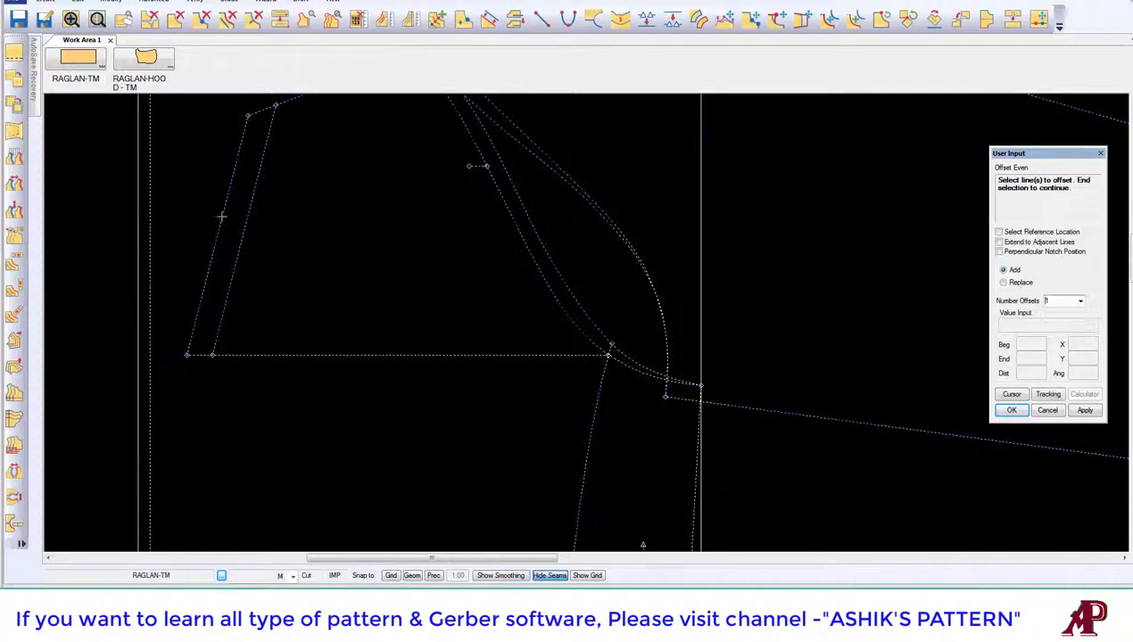
left_click(277, 212)
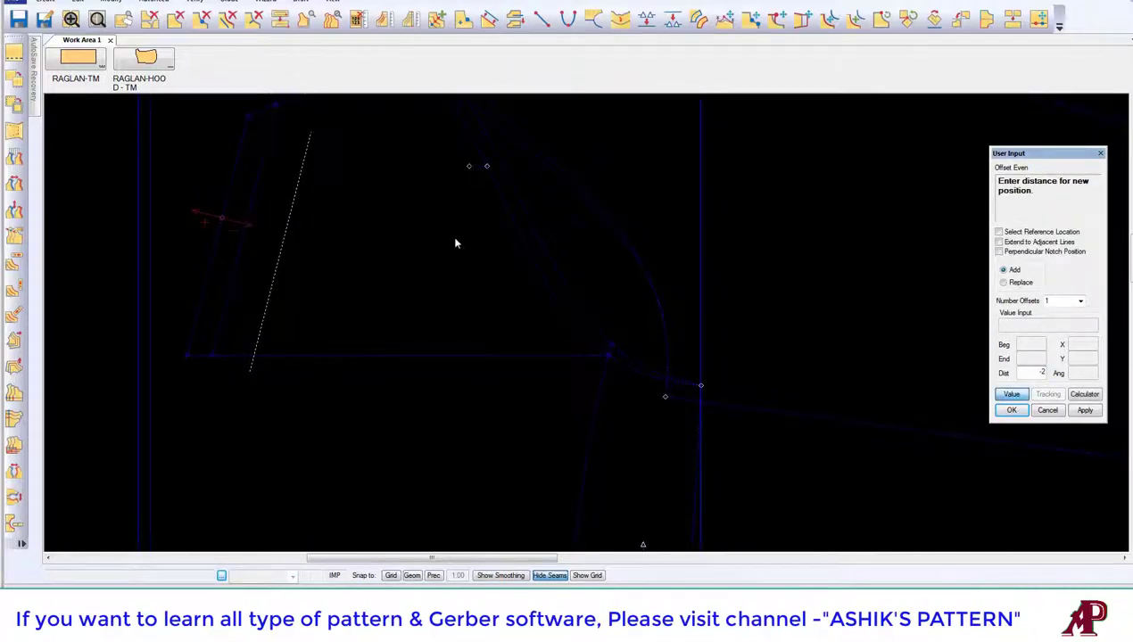
left_click(1085, 410)
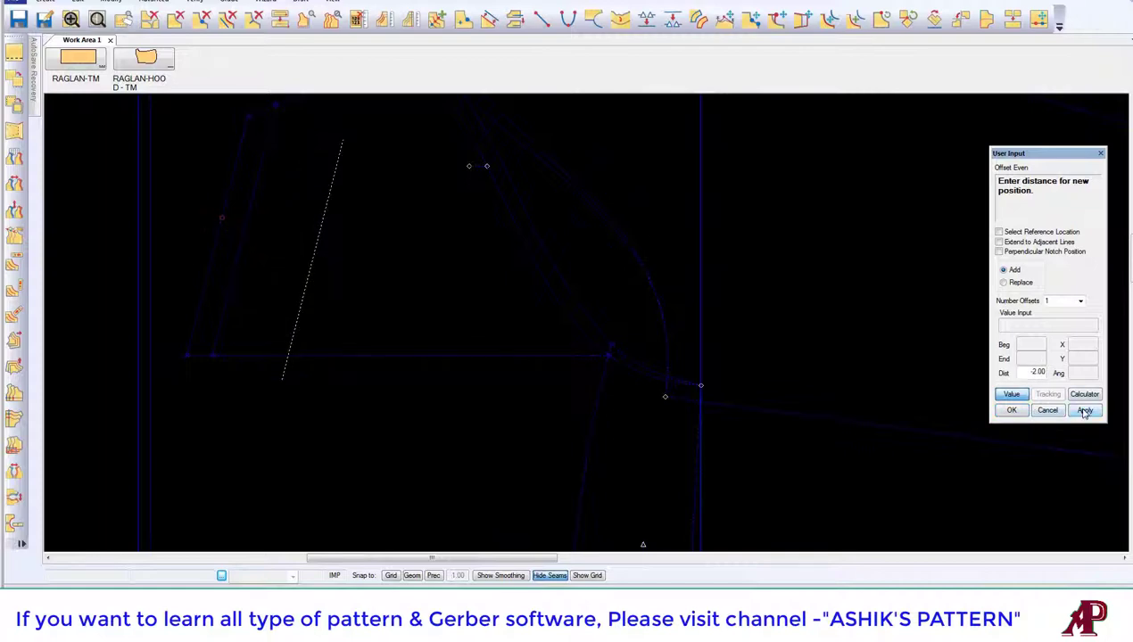
left_click(1011, 410)
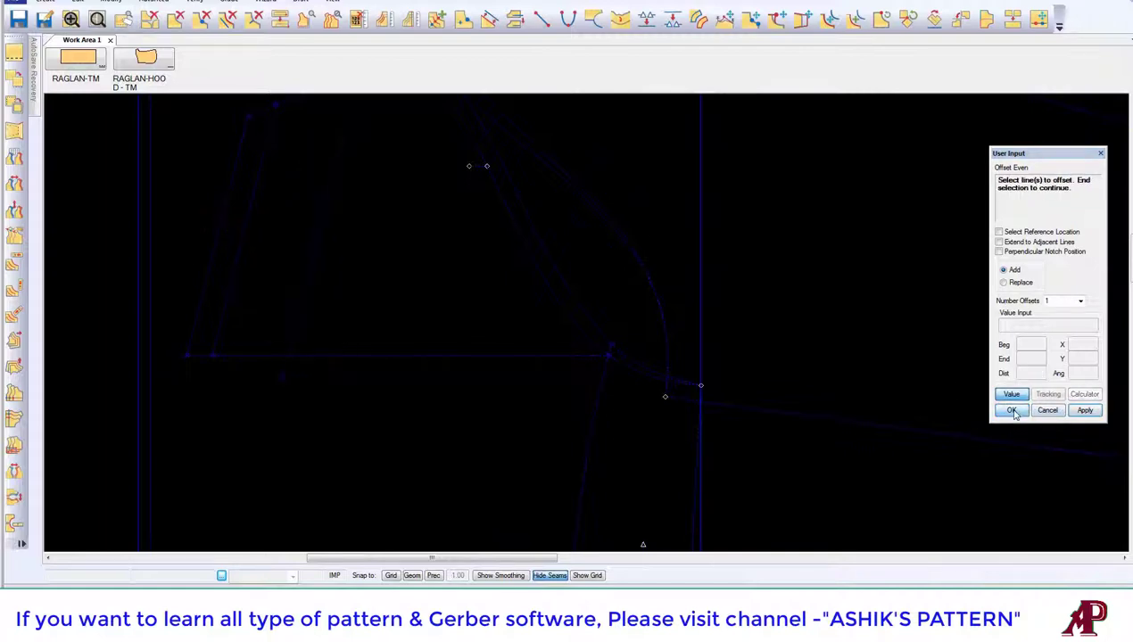
scroll(362, 332, "down", 1)
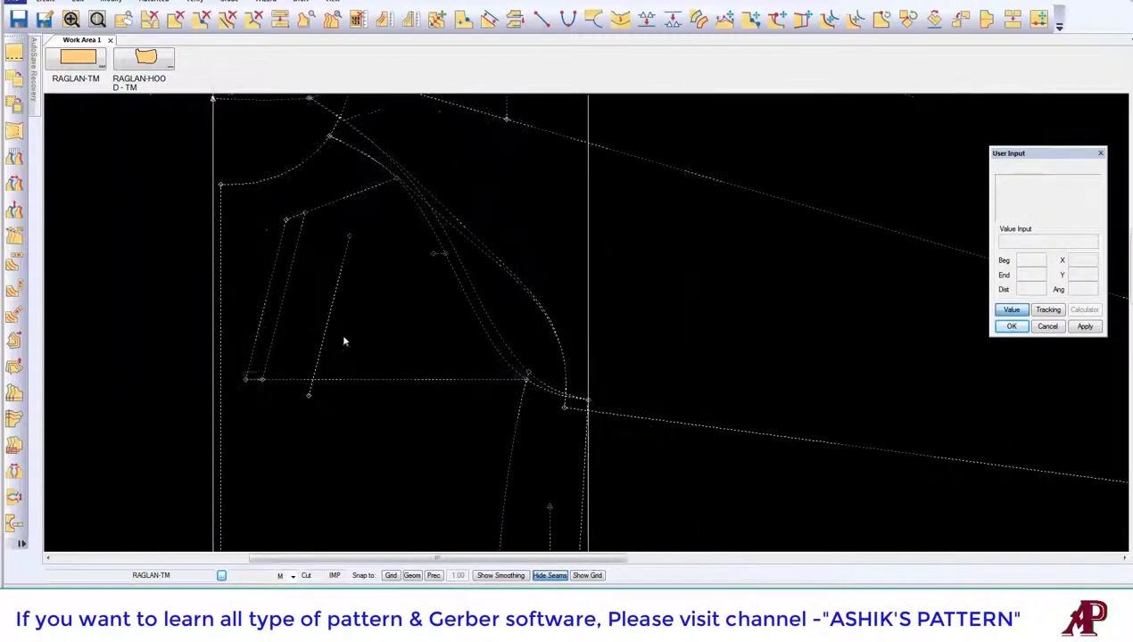
scroll(346, 330, "down", 1)
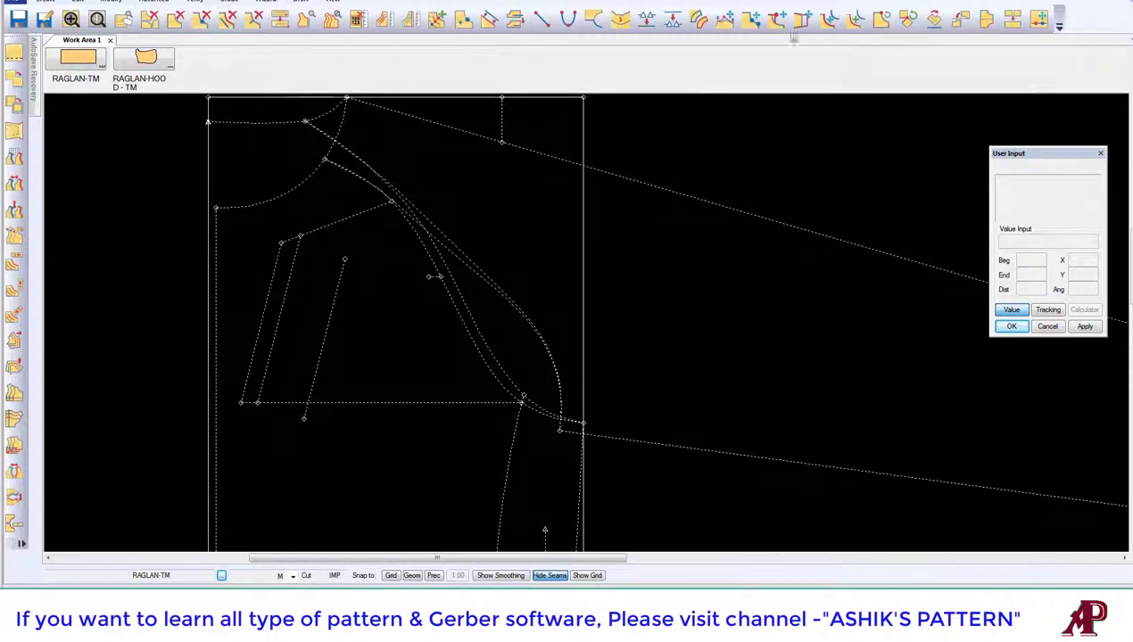
- Move the offset line's top endpoint onto the pocket's top edge
left_click(776, 18)
left_click(348, 220)
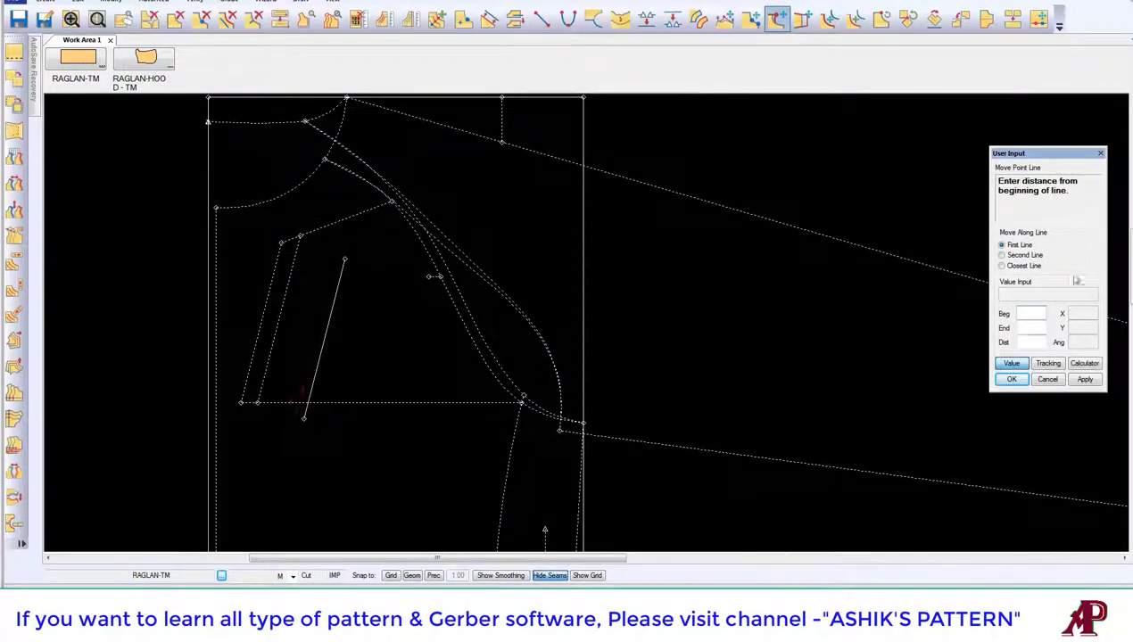
left_click(1010, 365)
left_click(360, 196)
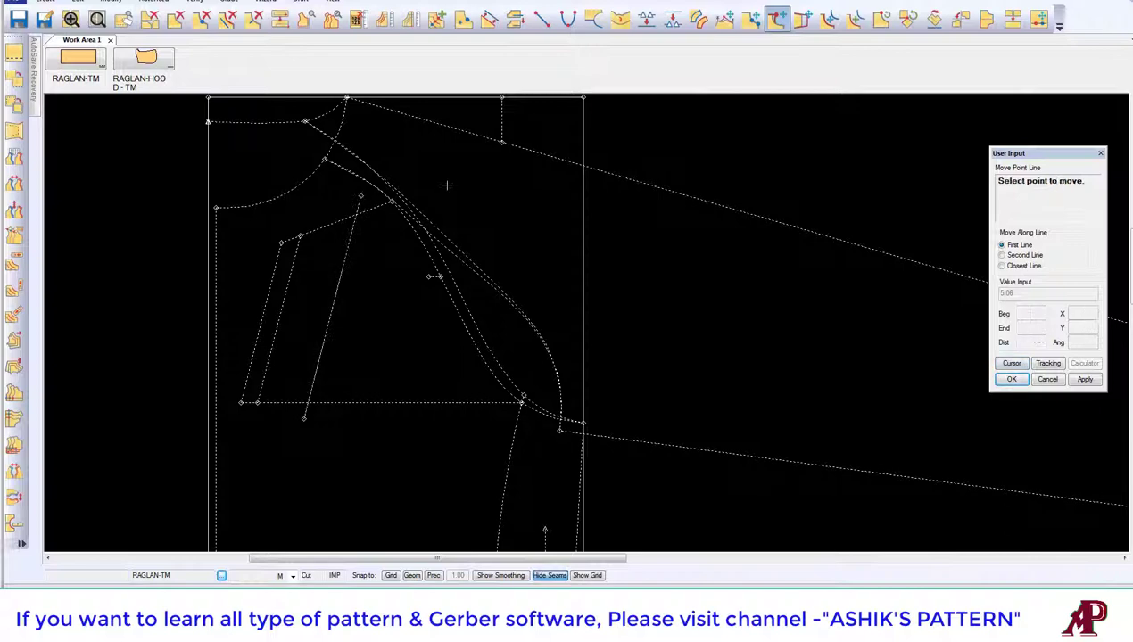
right_click(412, 182)
left_click(436, 187)
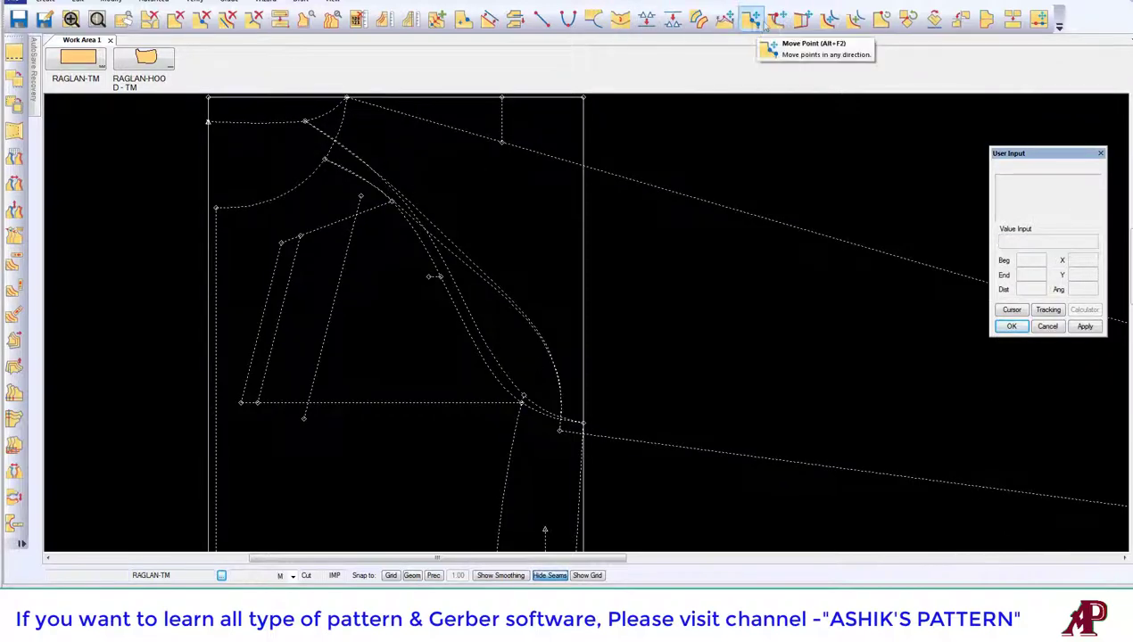
- Clip the offset line at the pocket's top edge and at bottom line L45
left_click(514, 19)
left_click(354, 221)
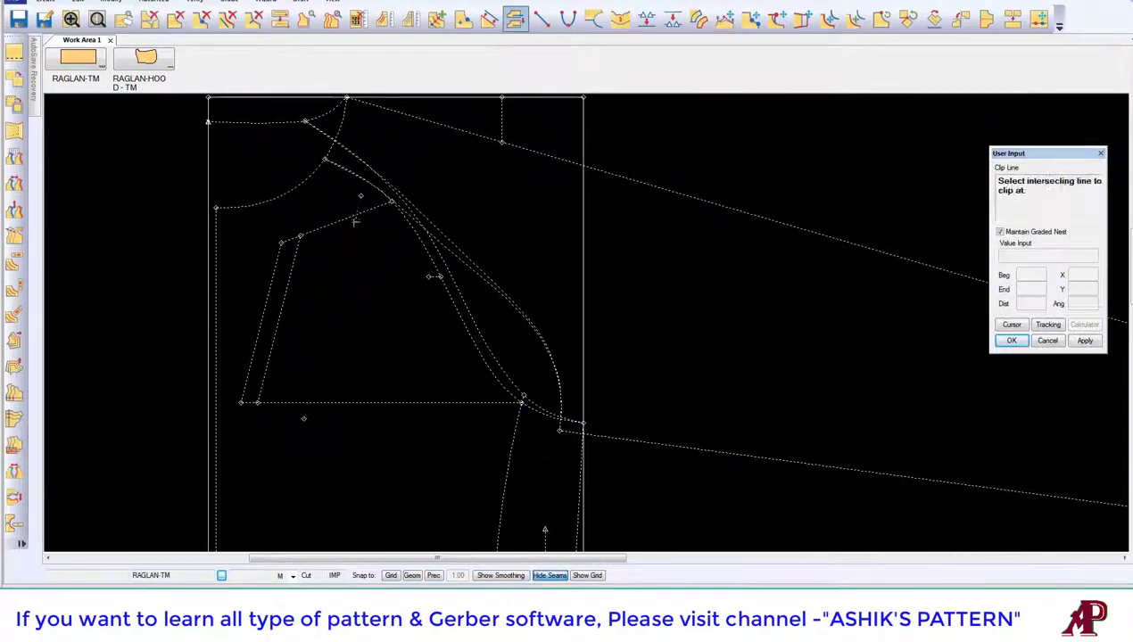
left_click(346, 218)
left_click(351, 263)
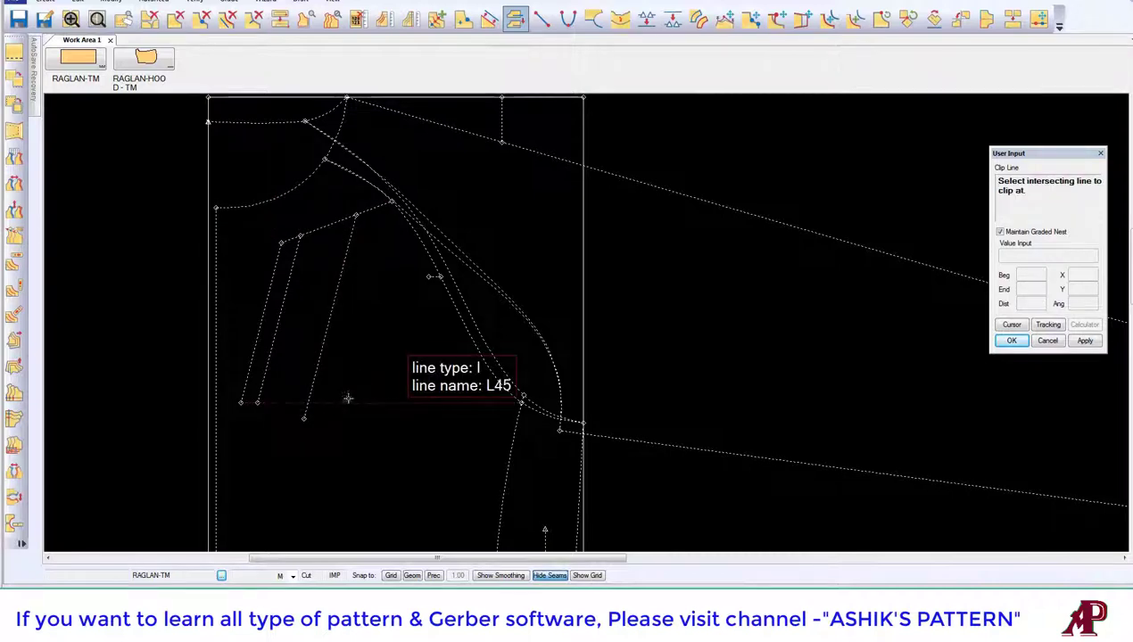
left_click(350, 402)
right_click(364, 330)
left_click(364, 330)
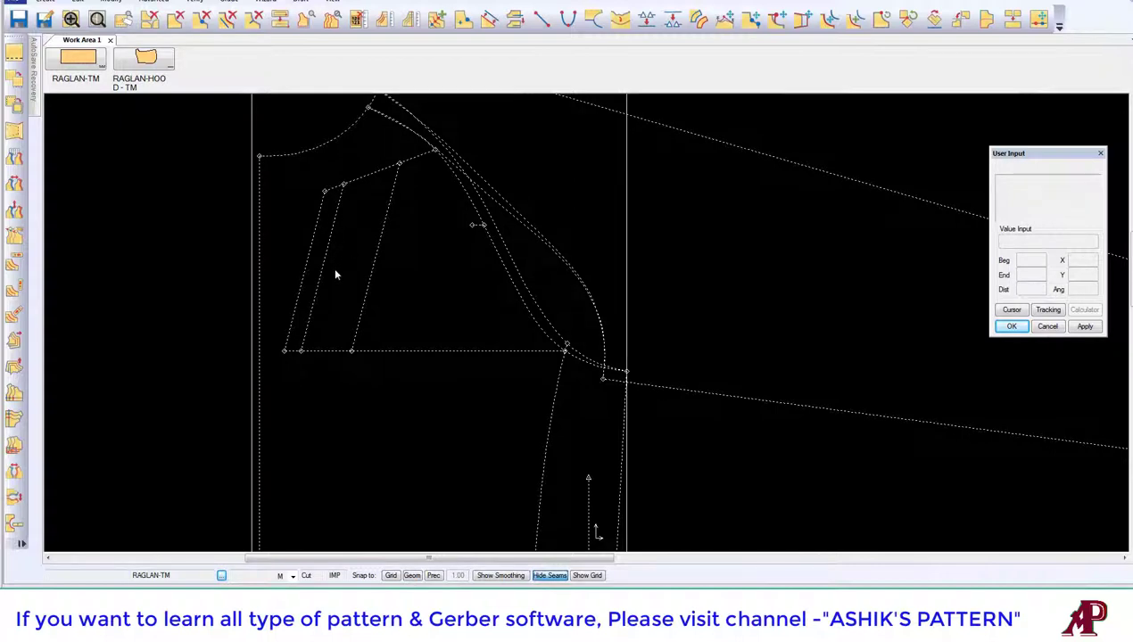
- Trace the chest pocket from its perimeter and internal lines
left_click(698, 18)
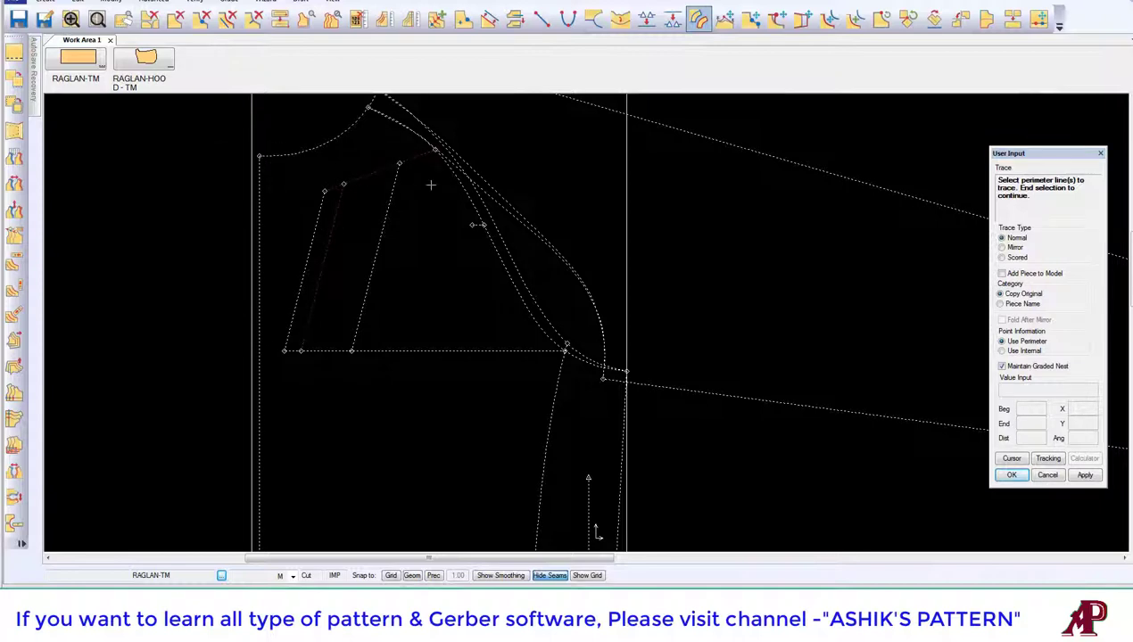
left_click(461, 197)
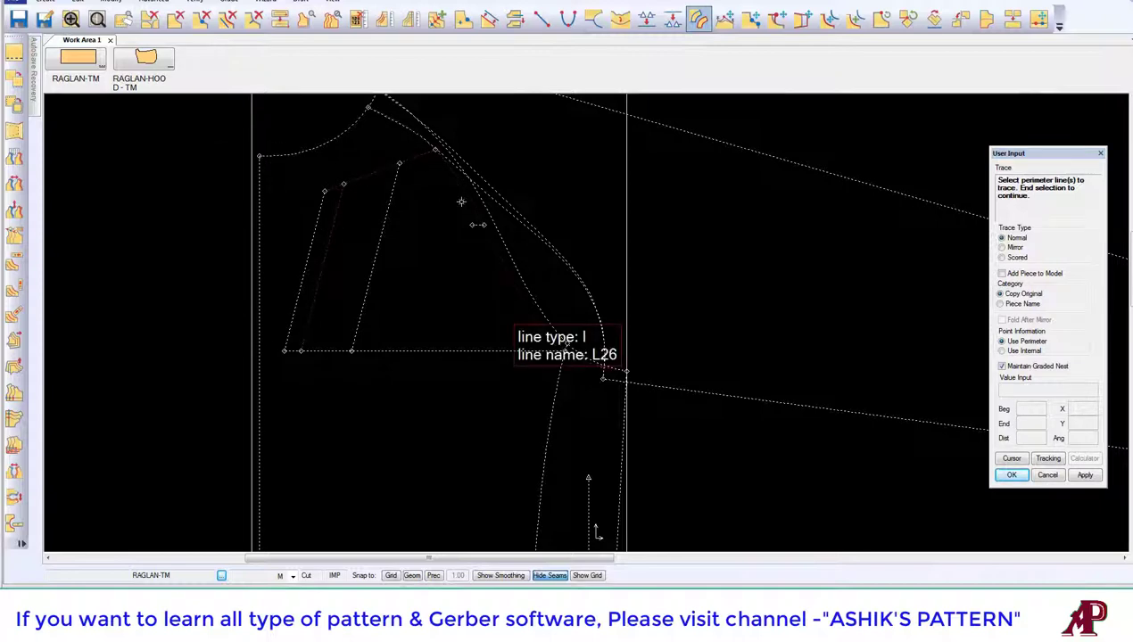
left_click(438, 349)
right_click(407, 276)
left_click(392, 280)
right_click(350, 230)
left_click(374, 239)
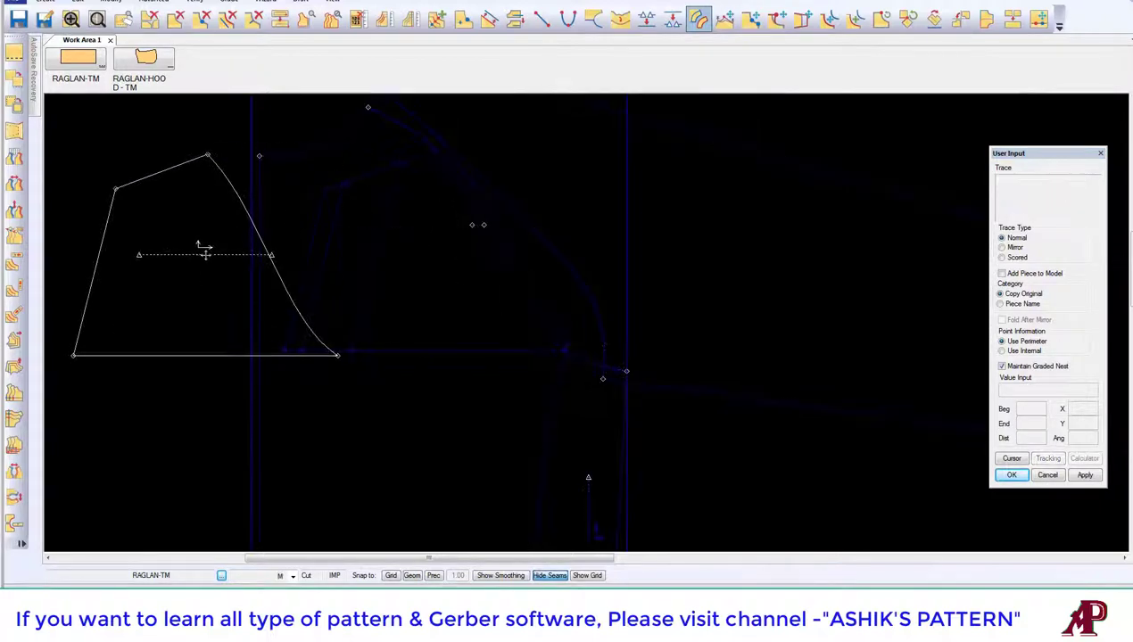
- Place the traced piece as RAGLAN-TM1 and remove it from the work area
left_click(206, 254)
key("Return")
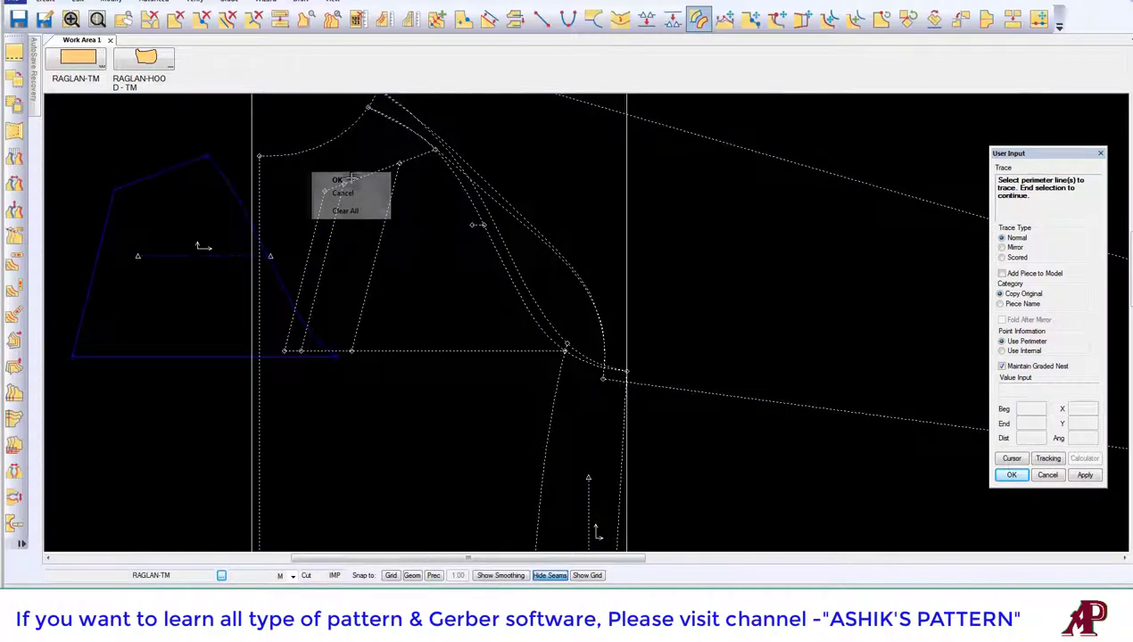
key("Escape")
right_click(186, 242)
left_click(223, 413)
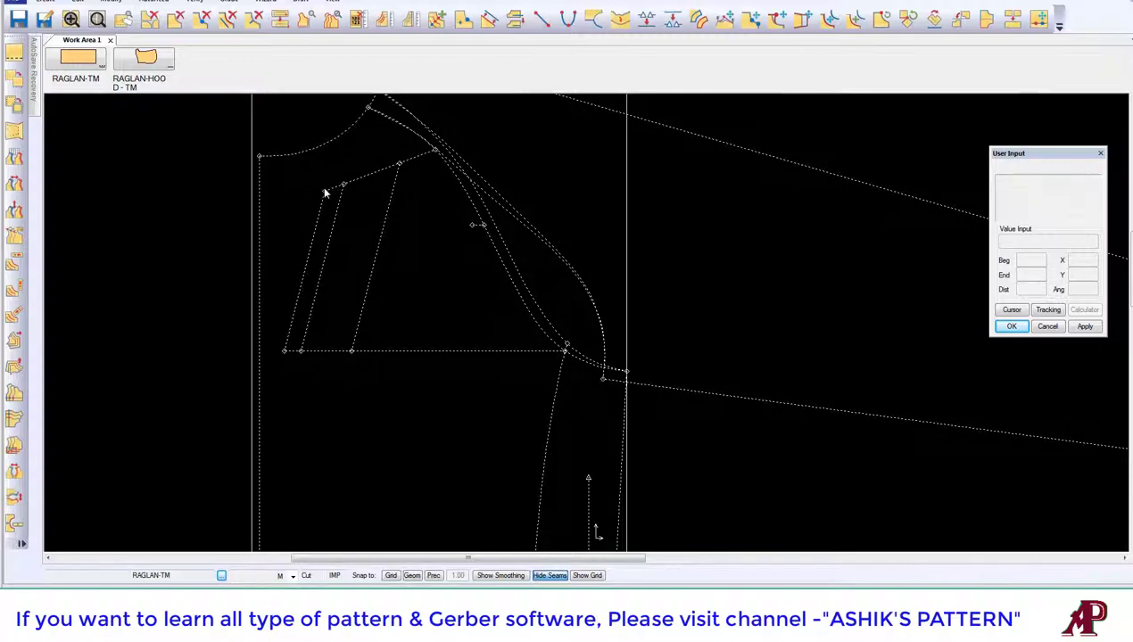
scroll(535, 232, "down", 1)
scroll(499, 249, "down", 2)
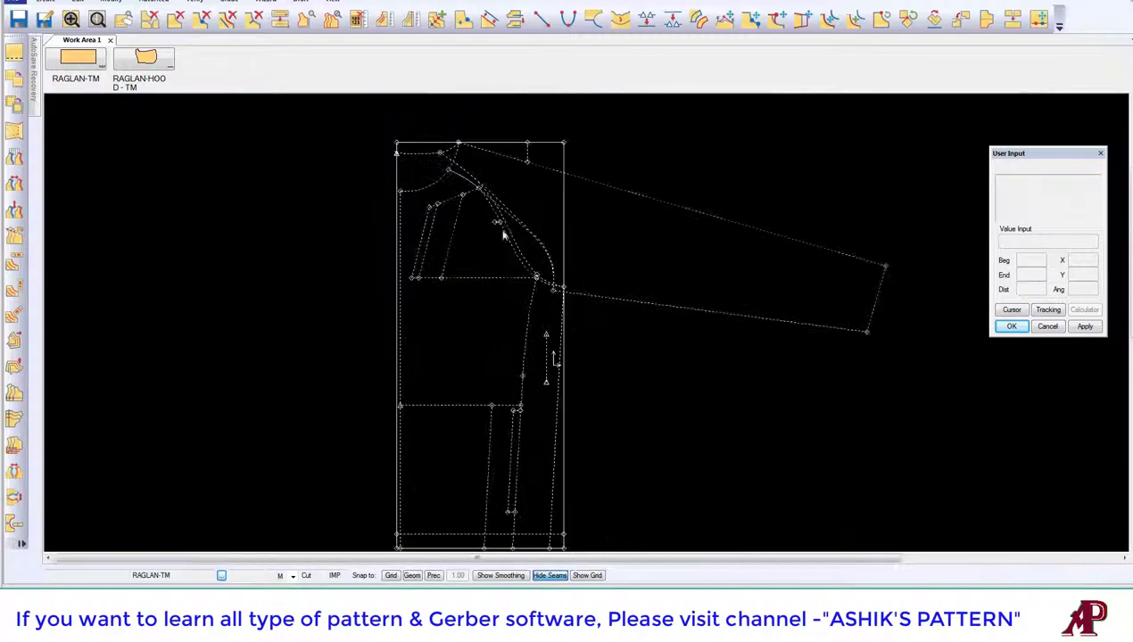
scroll(488, 261, "down", 1)
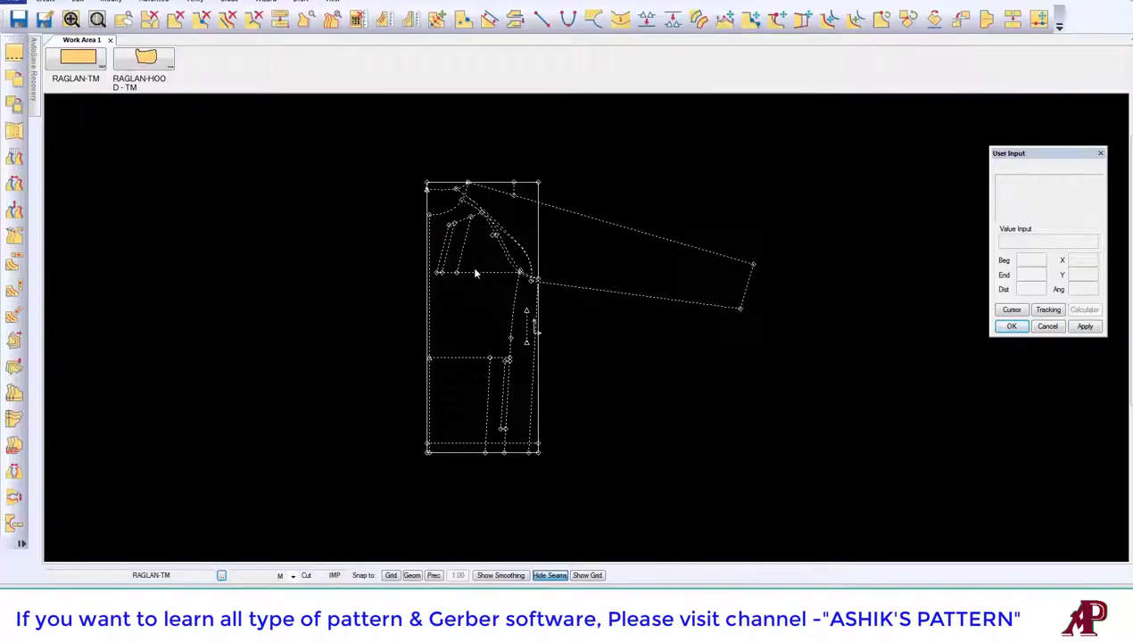
left_click(71, 20)
left_click(397, 142)
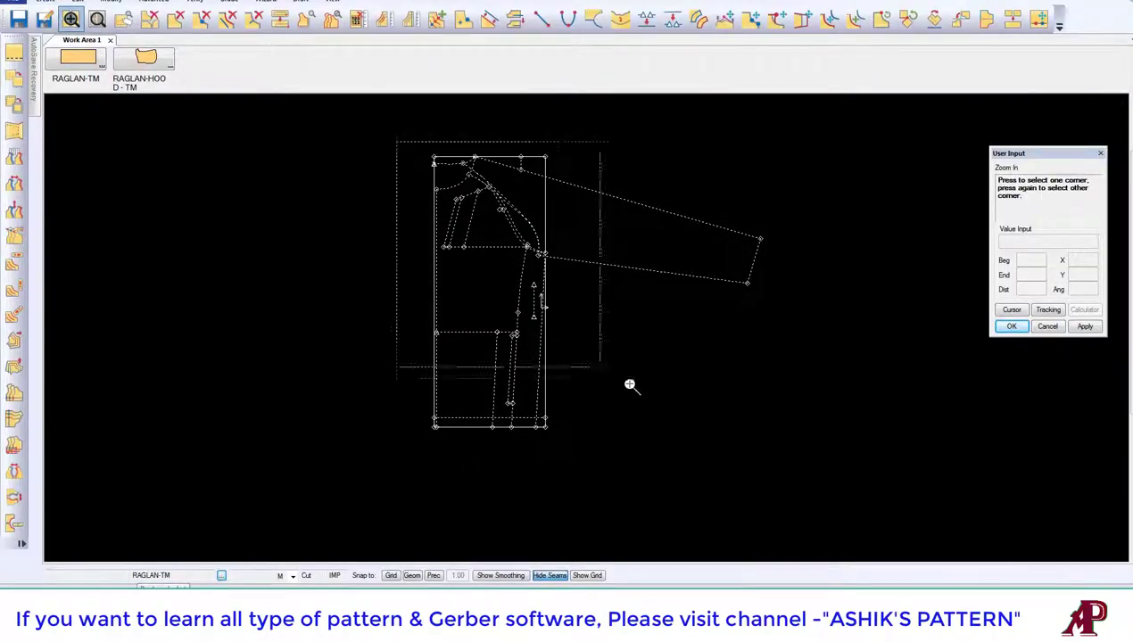
left_click(789, 440)
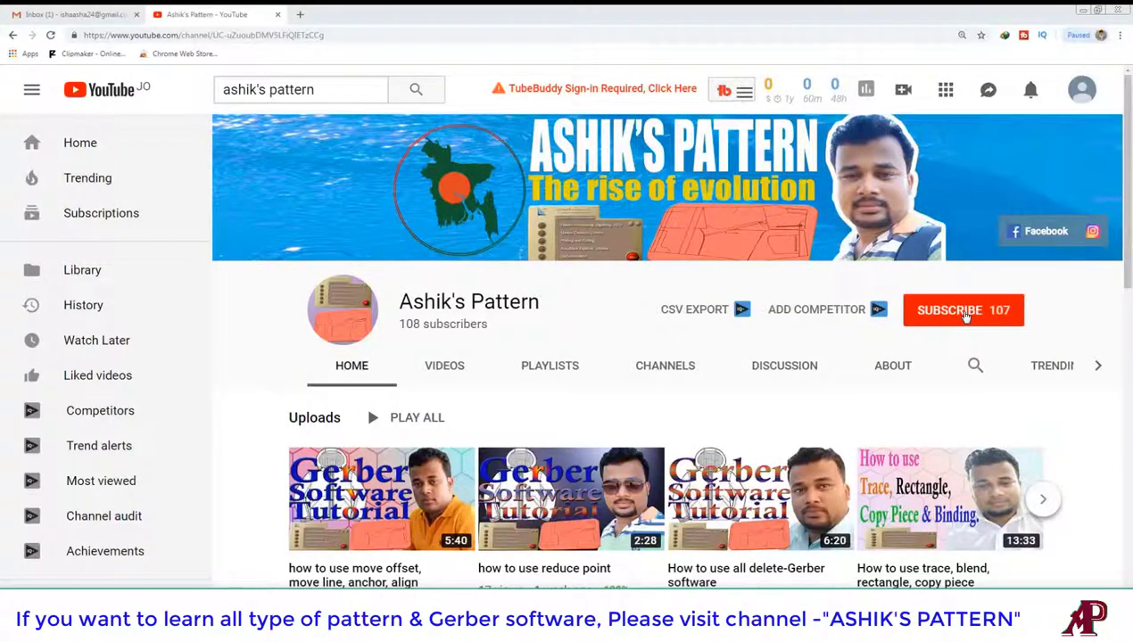
- Subscribe to the channel, like the 'Jacket - 03' video, then open Share and the comment box
left_click(965, 317)
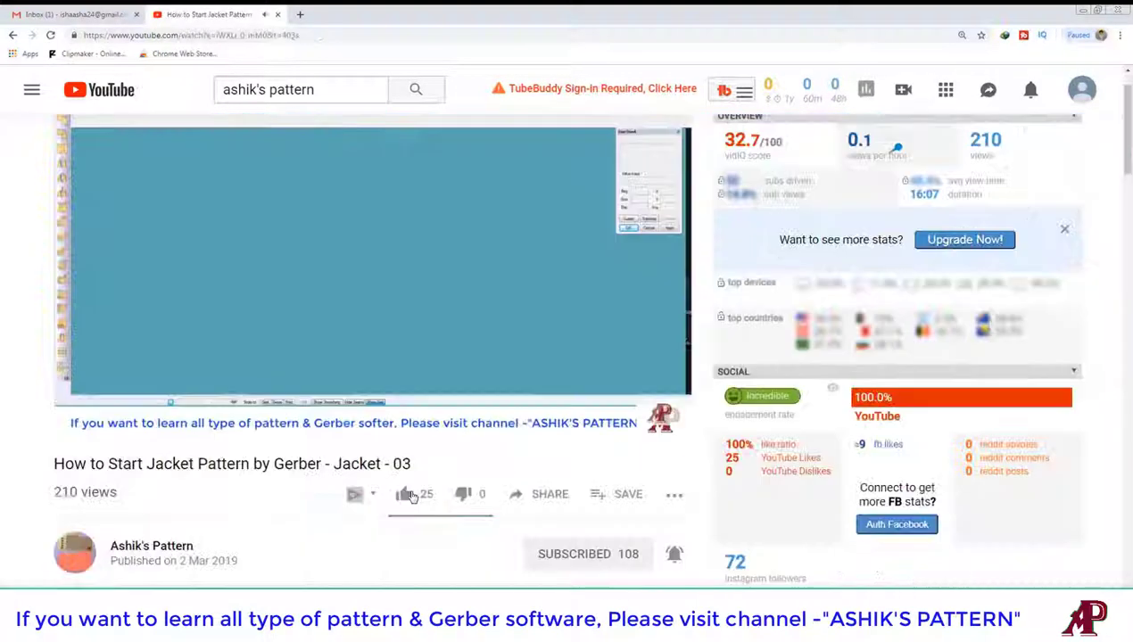
left_click(407, 495)
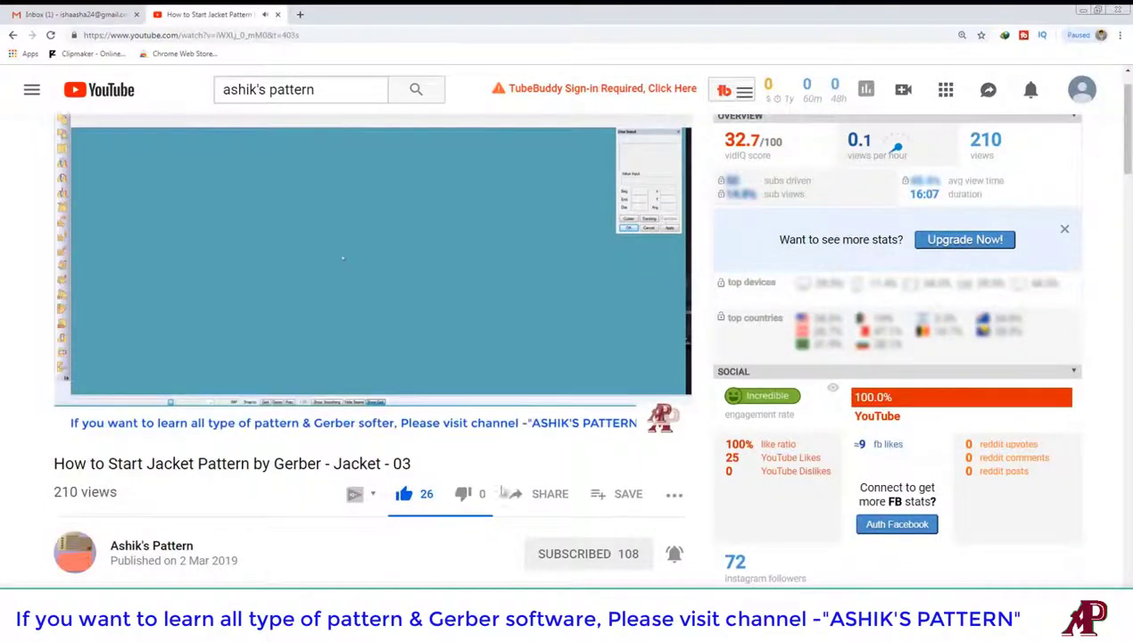
left_click(540, 495)
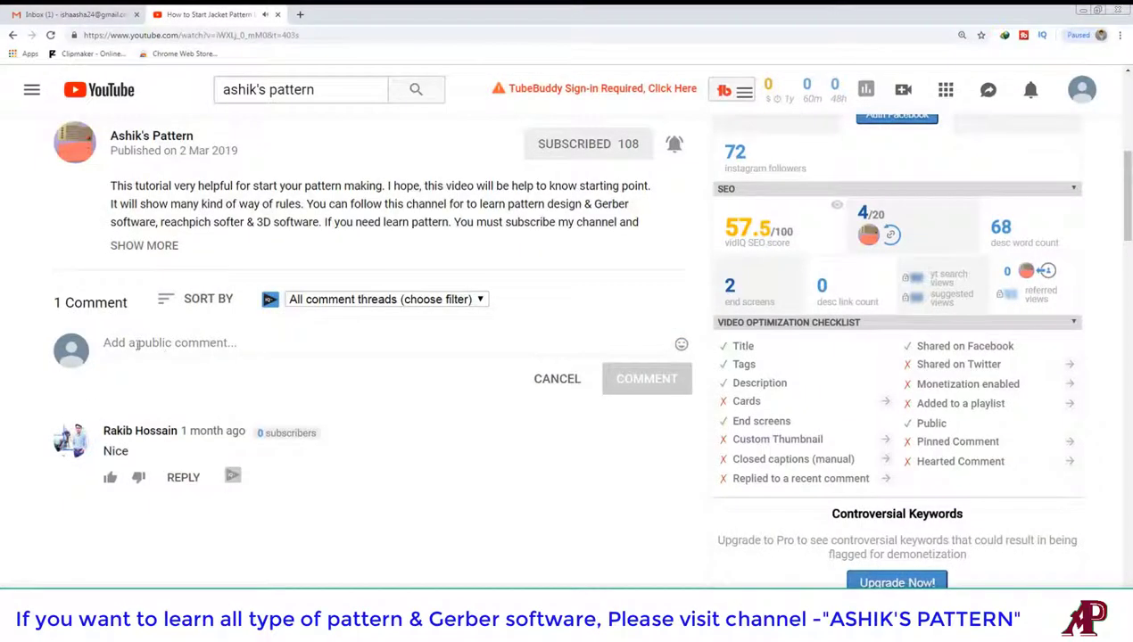
left_click(135, 343)
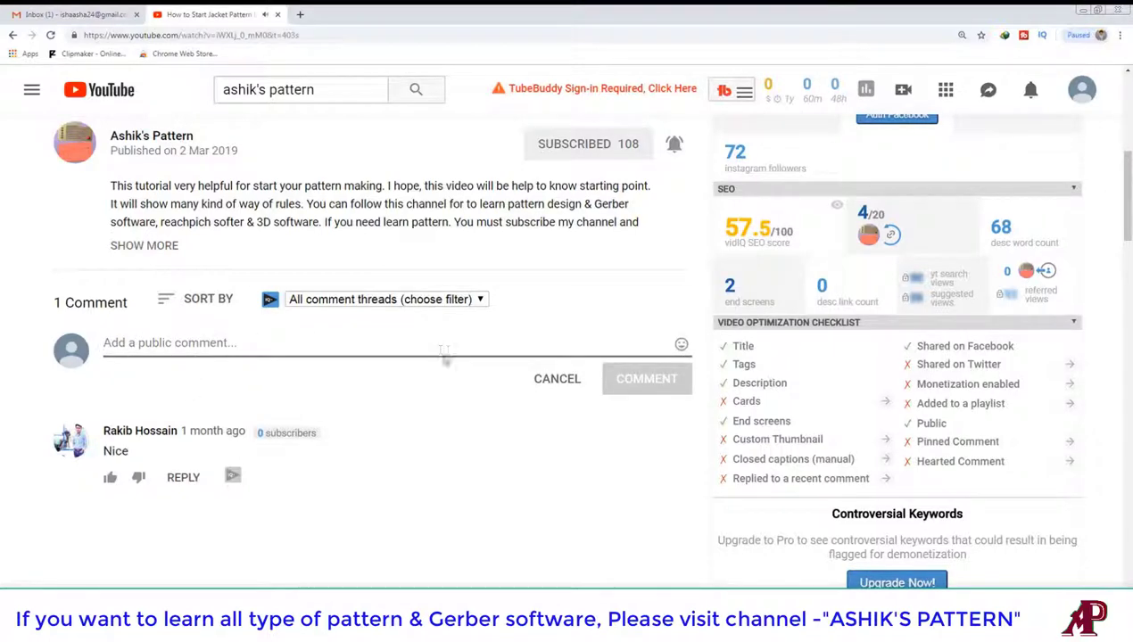